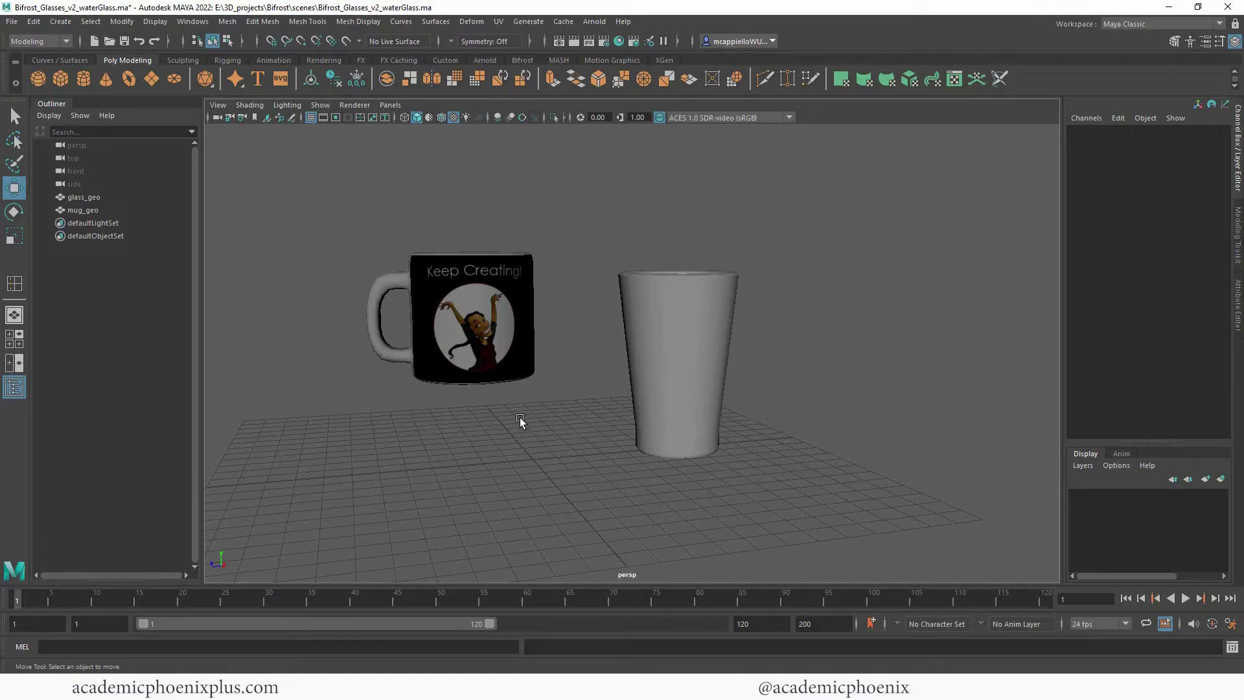
- Try tilting the mug about 82 degrees on X around its original pivot
left_click_drag(506, 368, 446, 283, "alt")
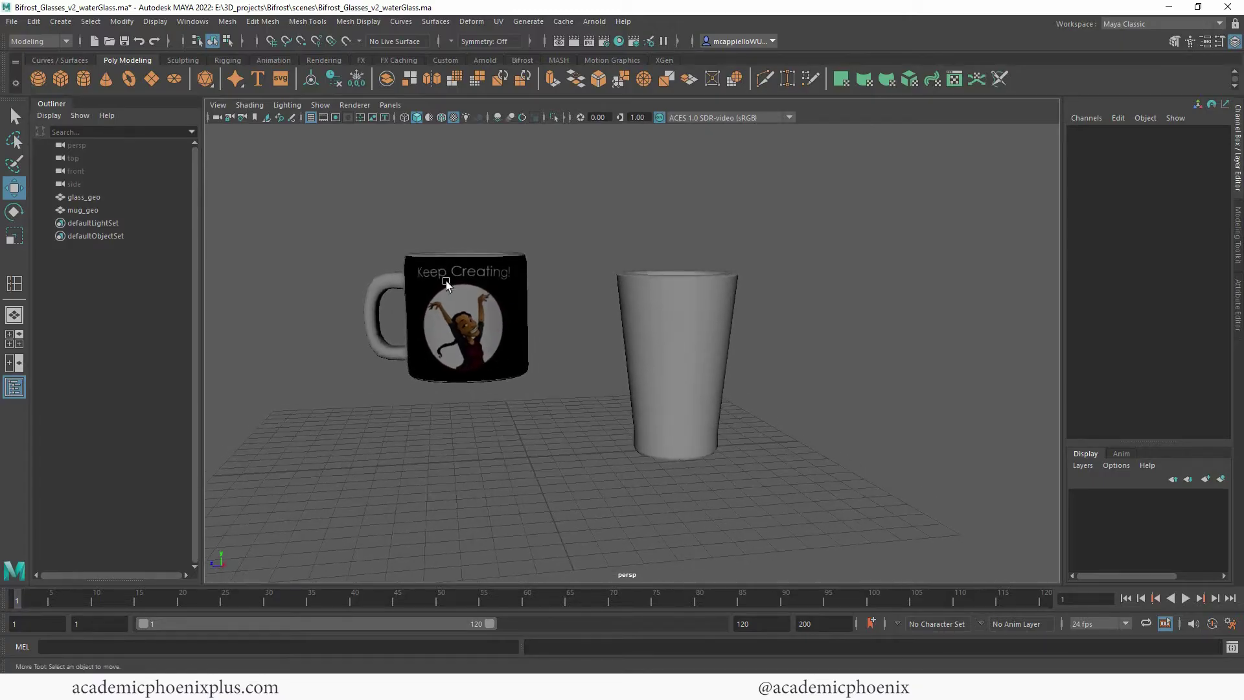
left_click_drag(491, 386, 509, 244, "alt")
left_click(471, 370)
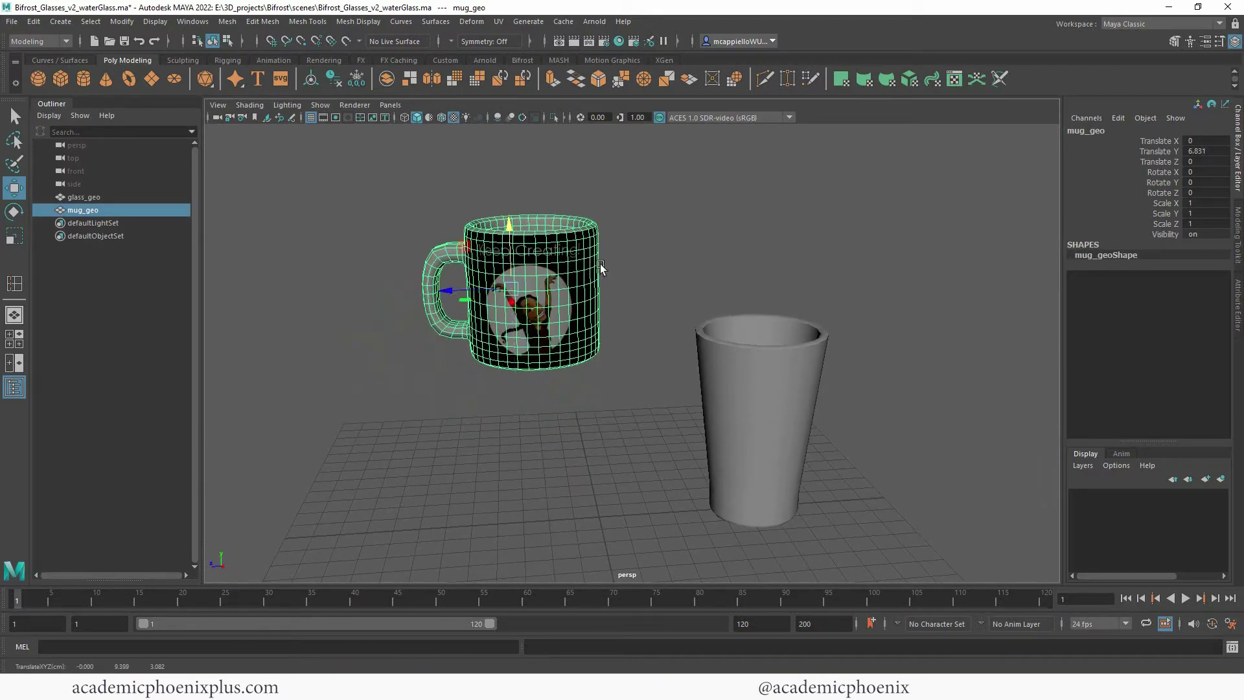
key("e")
mouse_move(608, 287)
left_mouse_down()
mouse_move(592, 299)
mouse_move(612, 282)
left_mouse_up()
left_click(758, 361)
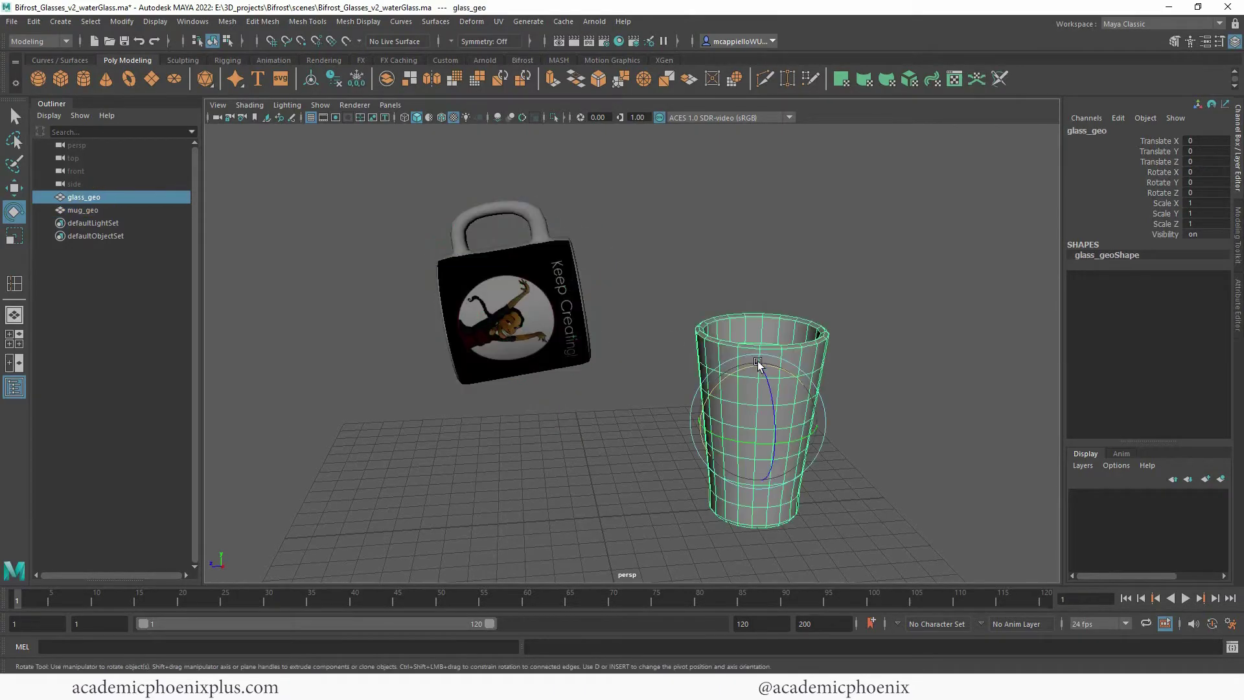
key("w")
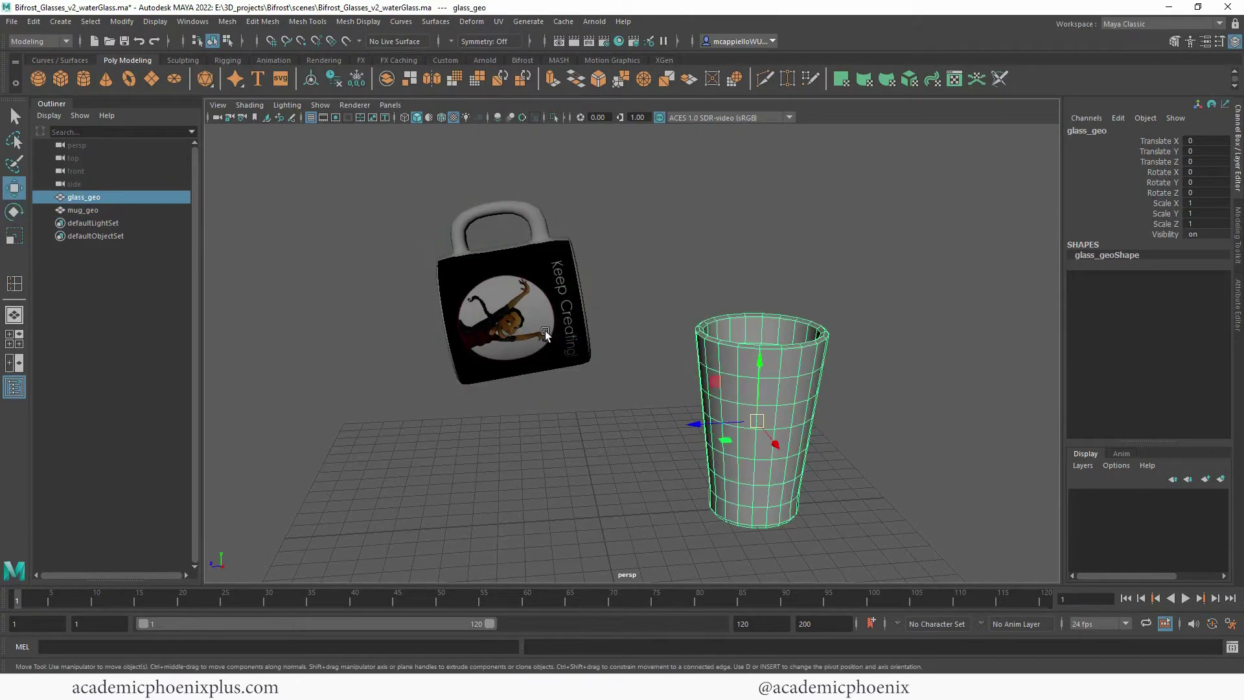
key("ctrl+z")
key("shift+z")
key("ctrl+z")
key("ctrl+z")
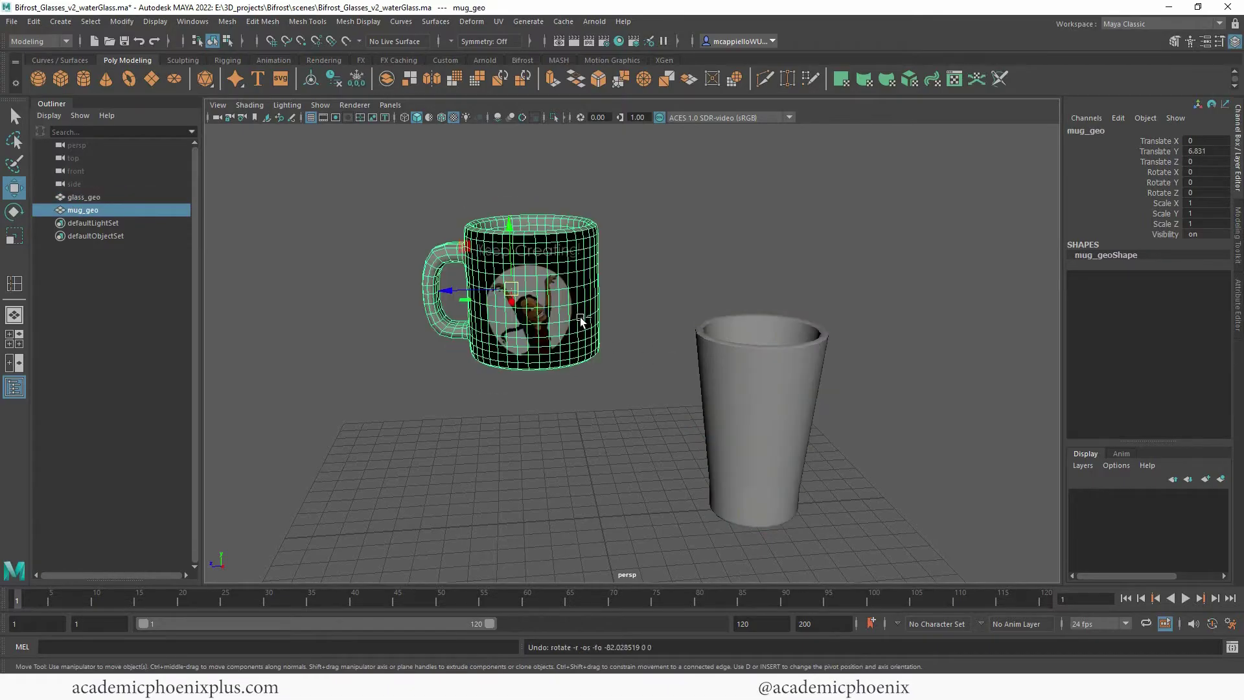
- Move the mug closer to the glass, to about X -0.45 and Z -3.06, and shift its pivot to the handle
left_click_drag(500, 299, 604, 442)
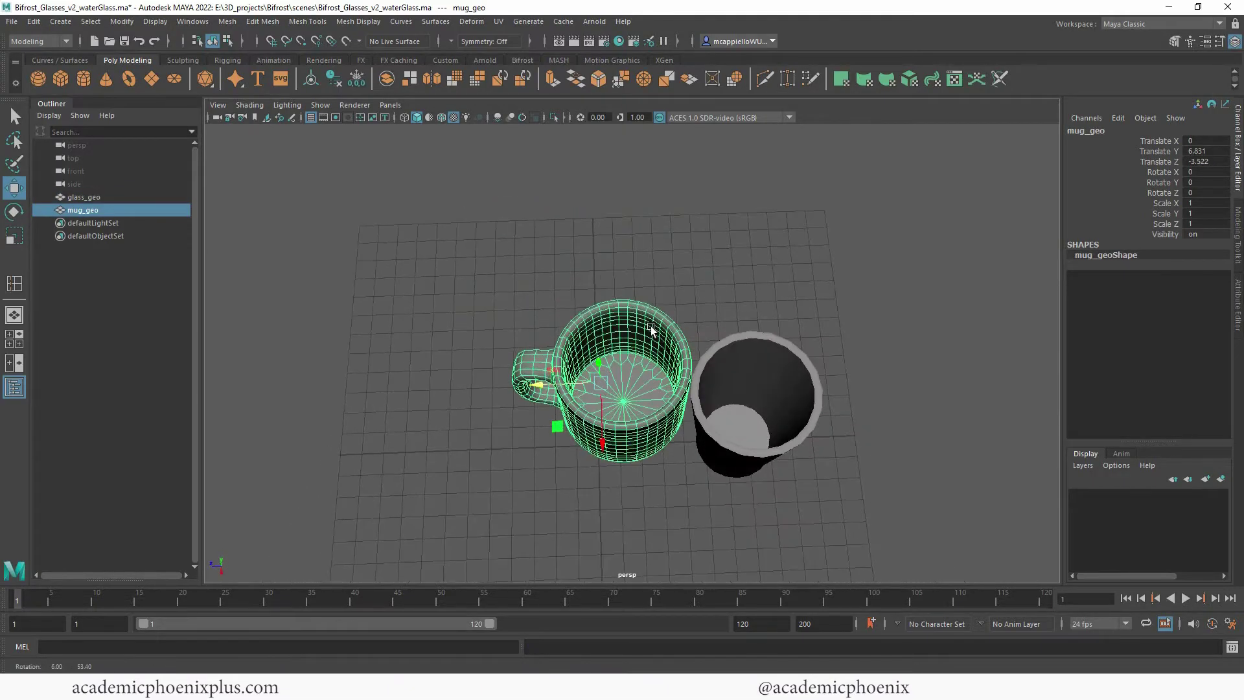
key("ctrl+z")
key("d")
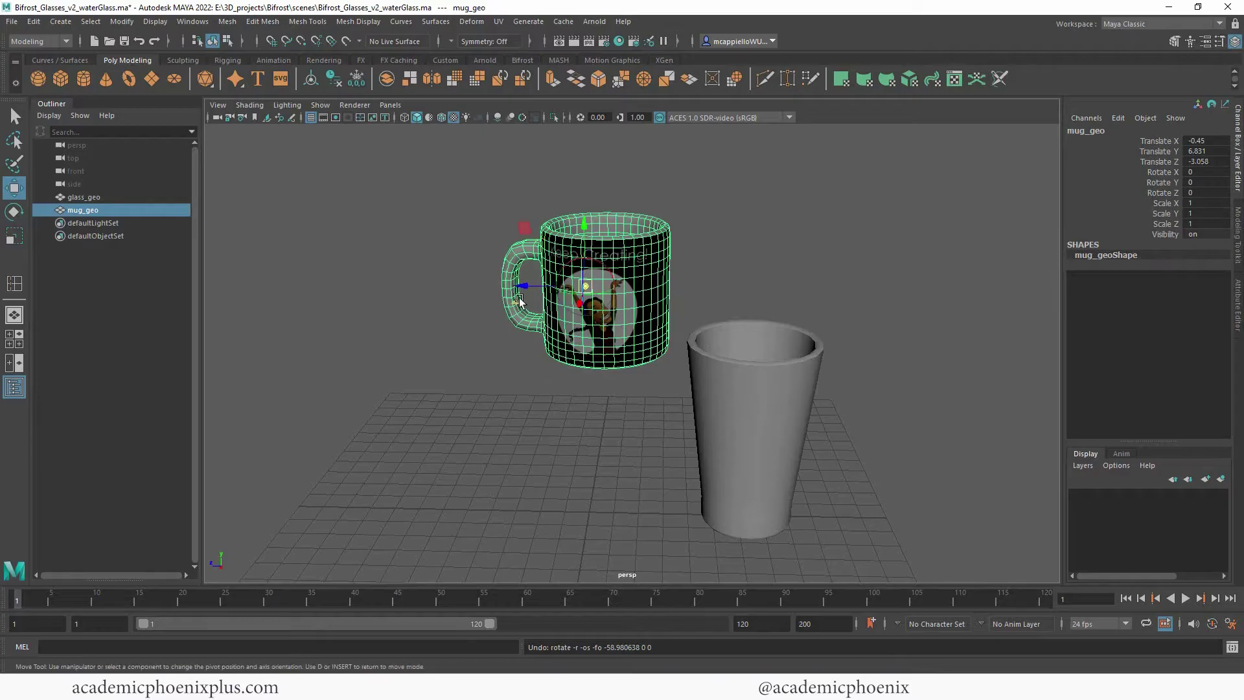
left_click_drag(527, 285, 460, 287)
key("d")
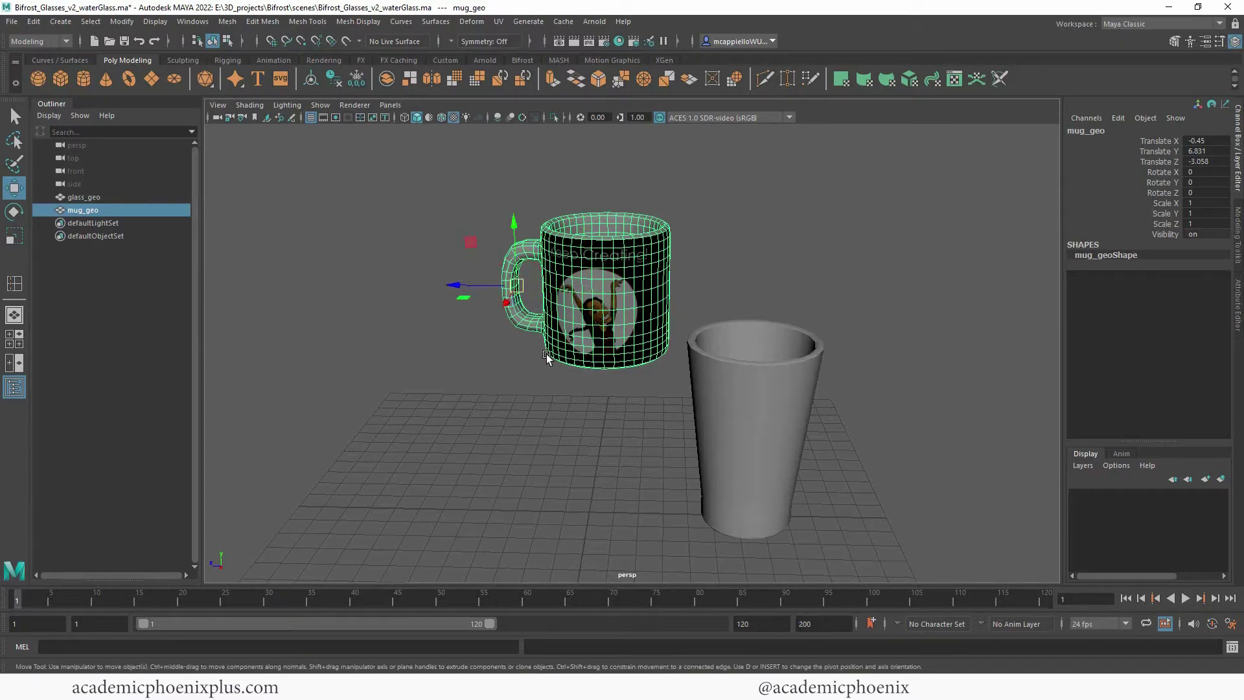
- Try tilting the mug about 62 degrees on X around its handle pivot
key("e")
left_click_drag(561, 259, 596, 330)
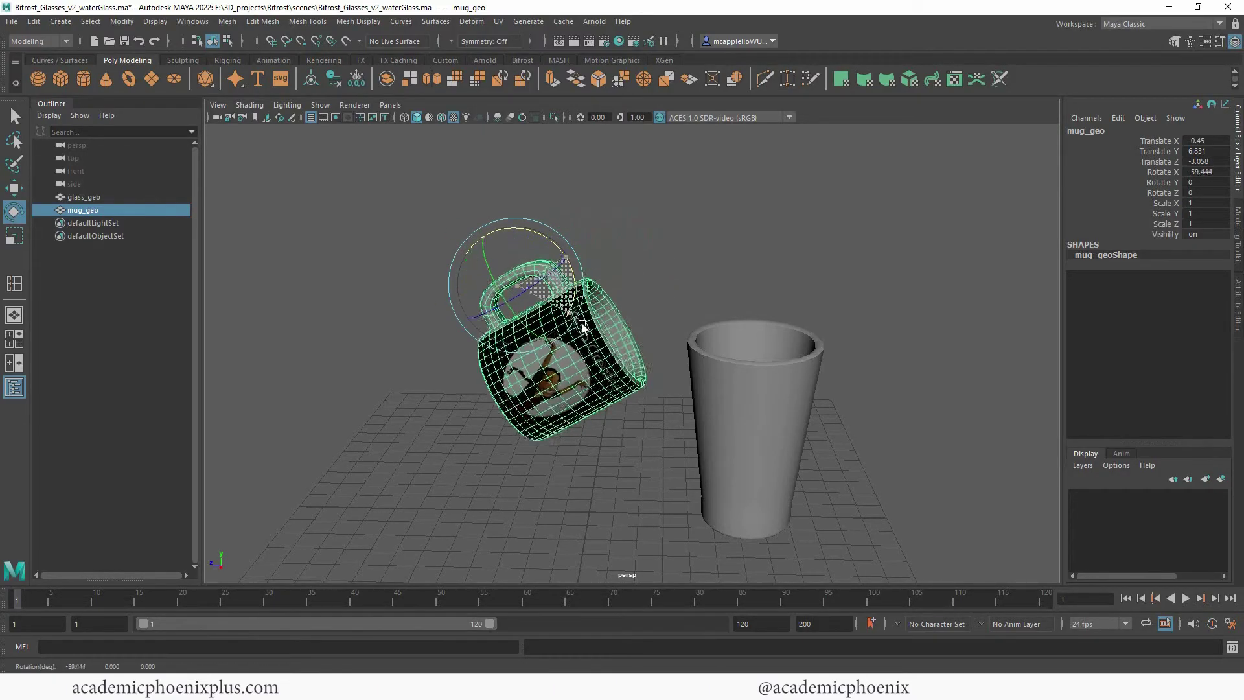
key("ctrl+z")
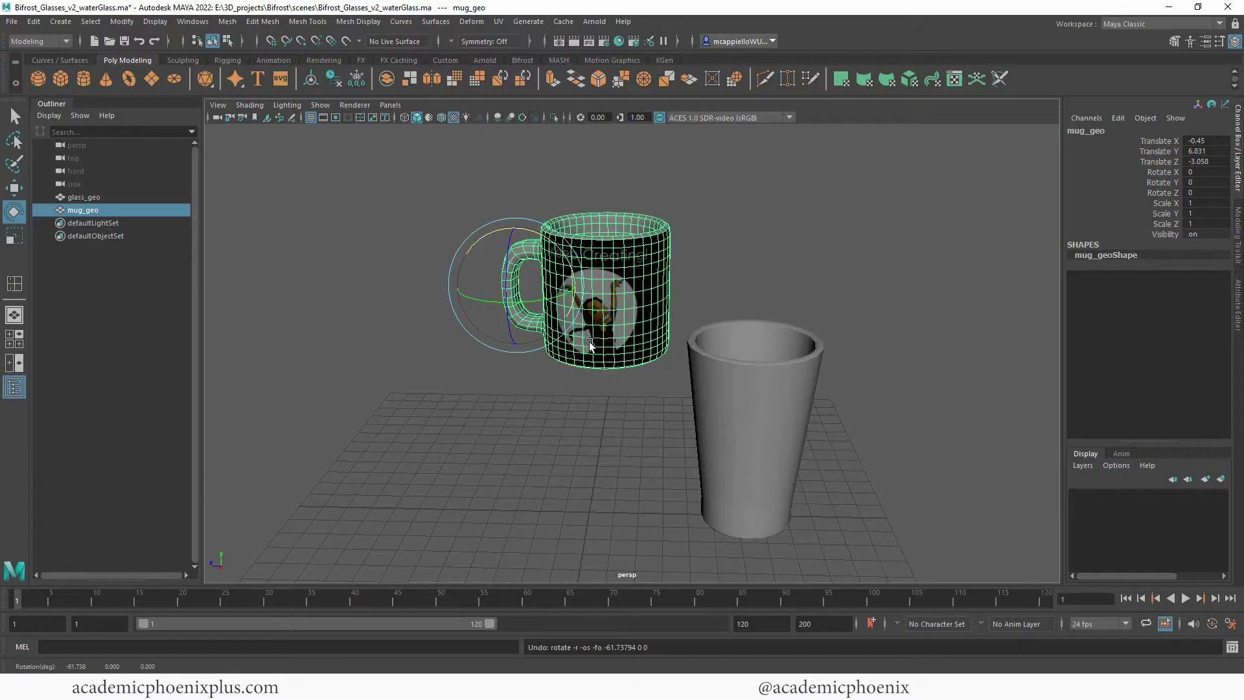
- Raise the mug above the glass, shift it to about Z -5.7 and tilt it to about -56 degrees on X
key("w")
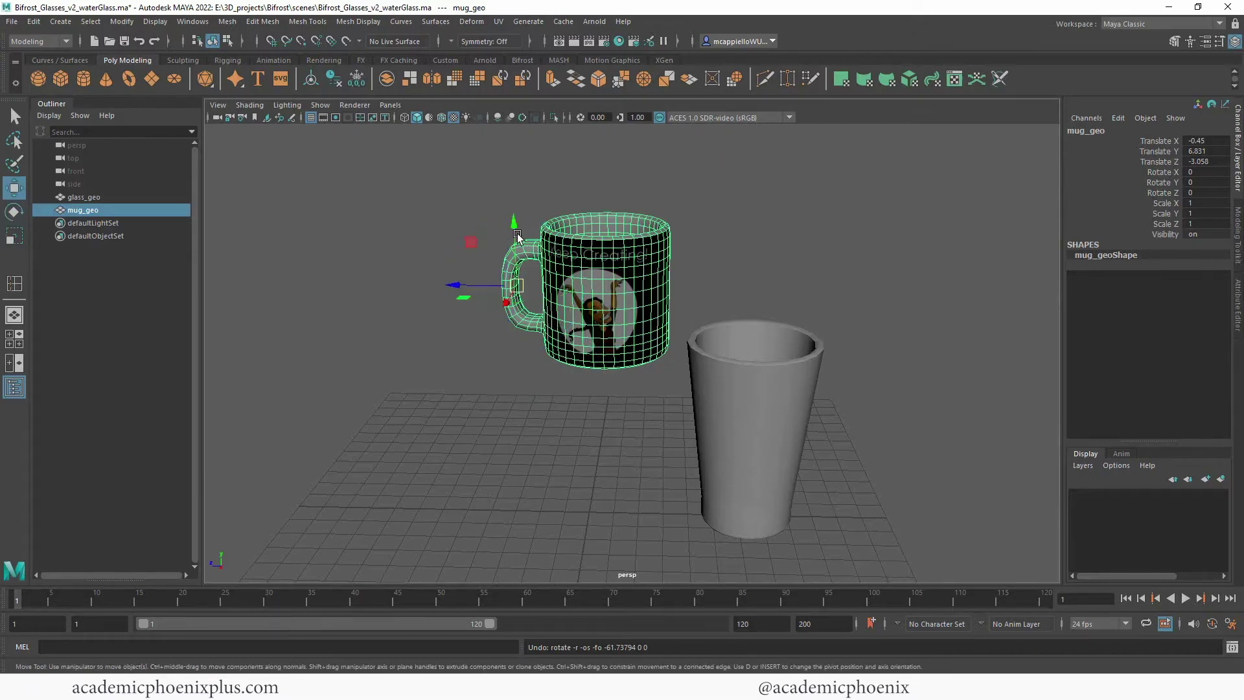
left_click_drag(517, 237, 559, 292)
key("e")
key("w")
left_click_drag(463, 247, 616, 125)
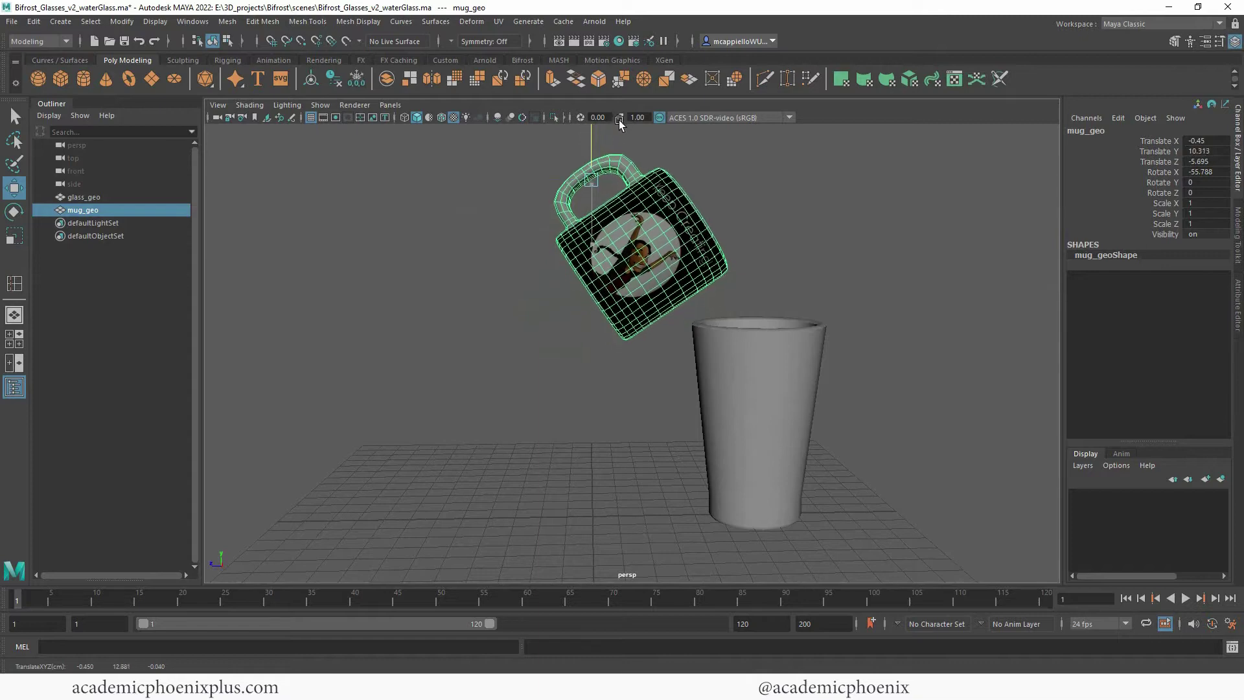
- Refine the mug's pouring pose to about Y 11.96, Z -6.73 and Rotate X -88.7 degrees
right_click_drag(616, 125, 655, 285, "alt")
left_click_drag(554, 214, 632, 176)
key("e")
key("w")
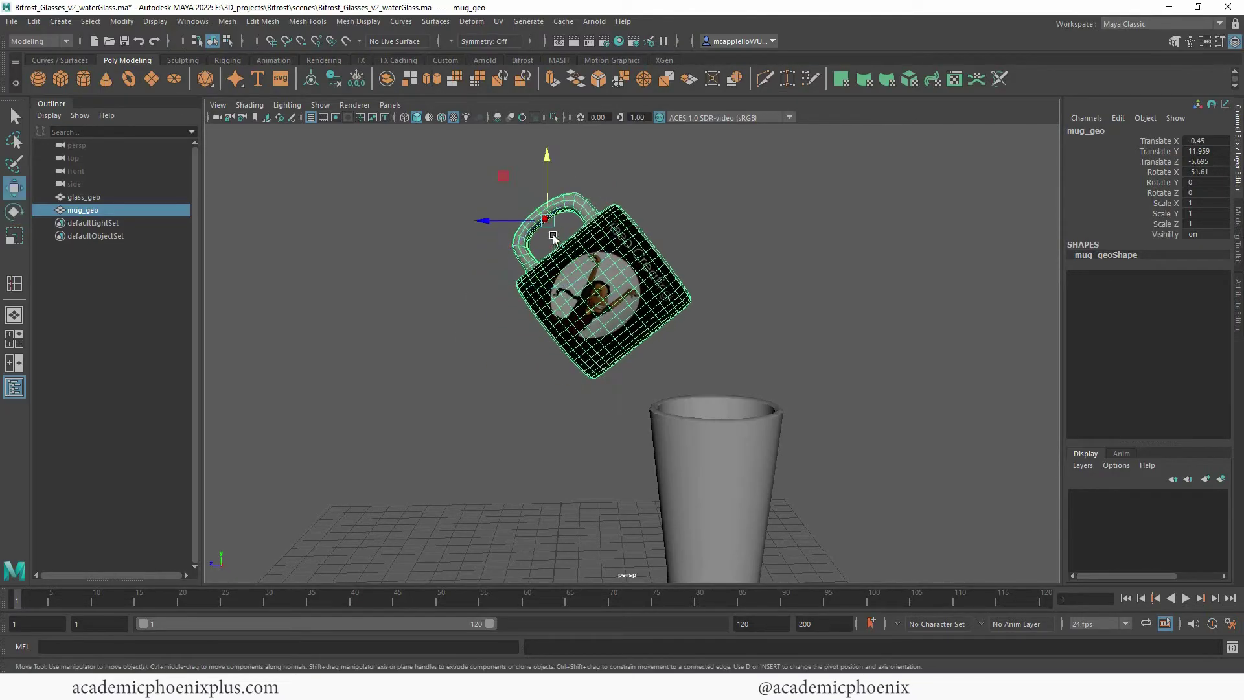
left_click_drag(486, 223, 522, 219)
key("e")
left_click_drag(600, 213, 652, 305)
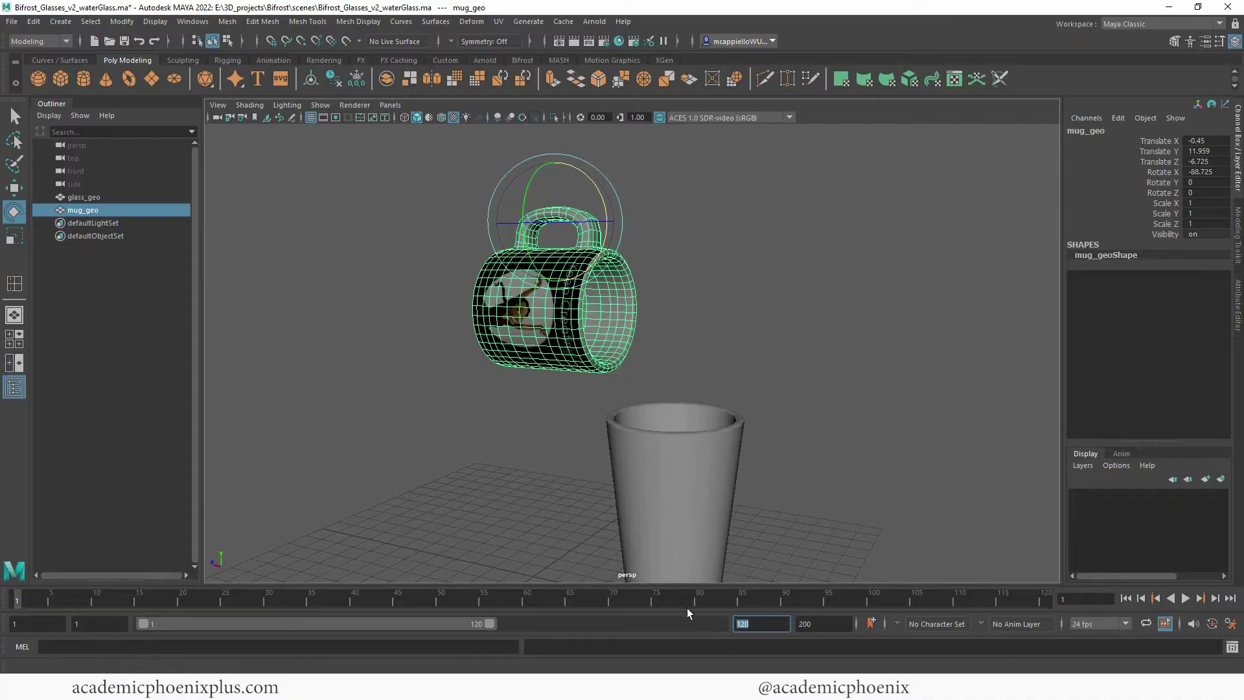
- Extend the playback range to frame 250 and key the mug's pouring pose at frame 30
type("250")
key("Return")
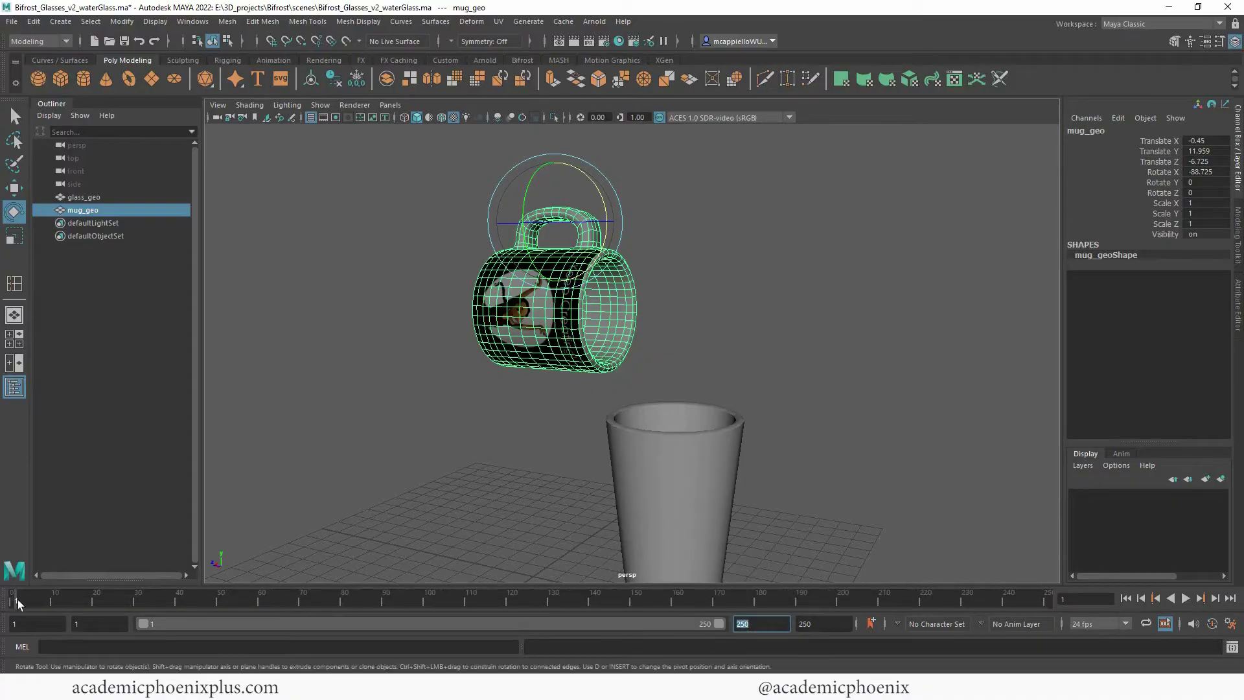
left_click_drag(38, 600, 137, 601)
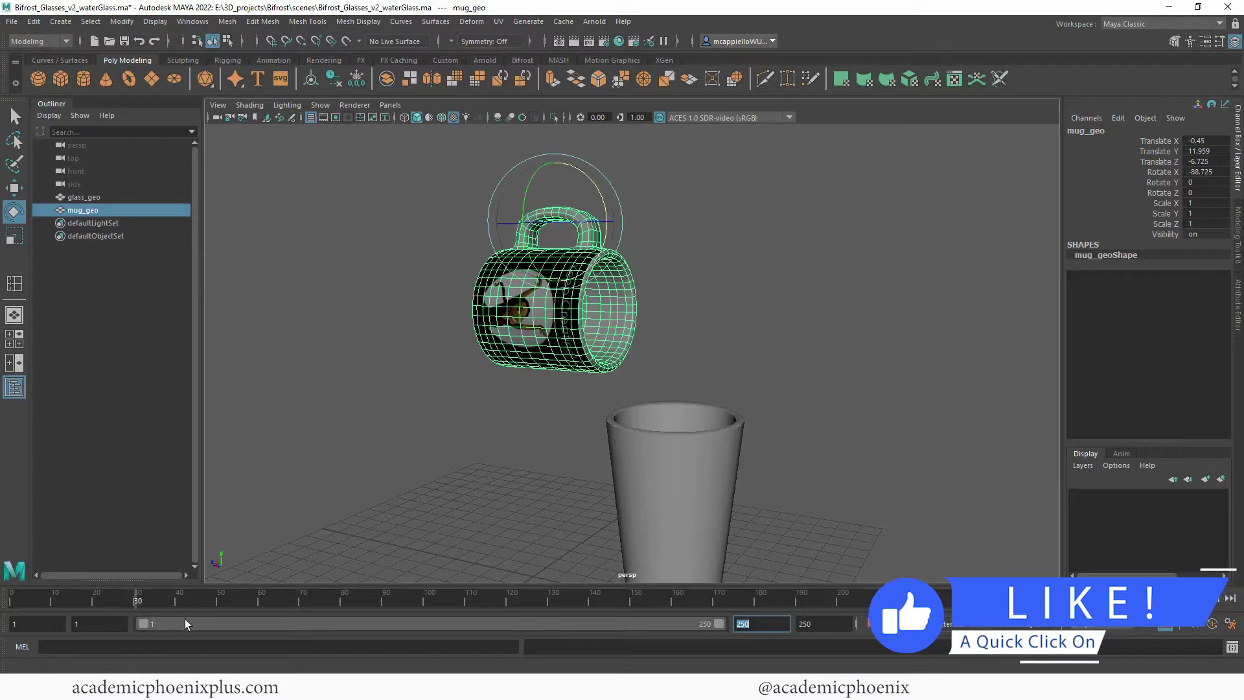
type("ss")
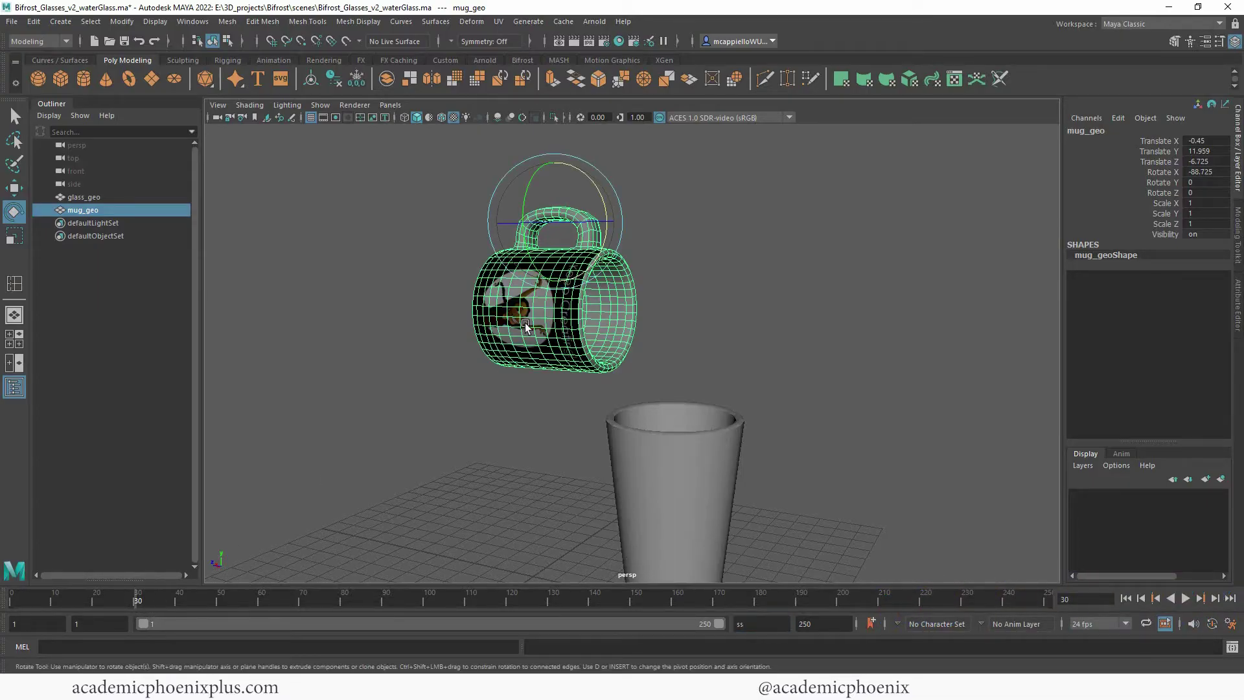
type("s")
- At frame 10, rotate the mug back to about -54.7 degrees on X and key that pose
left_click_drag(135, 601, 49, 601)
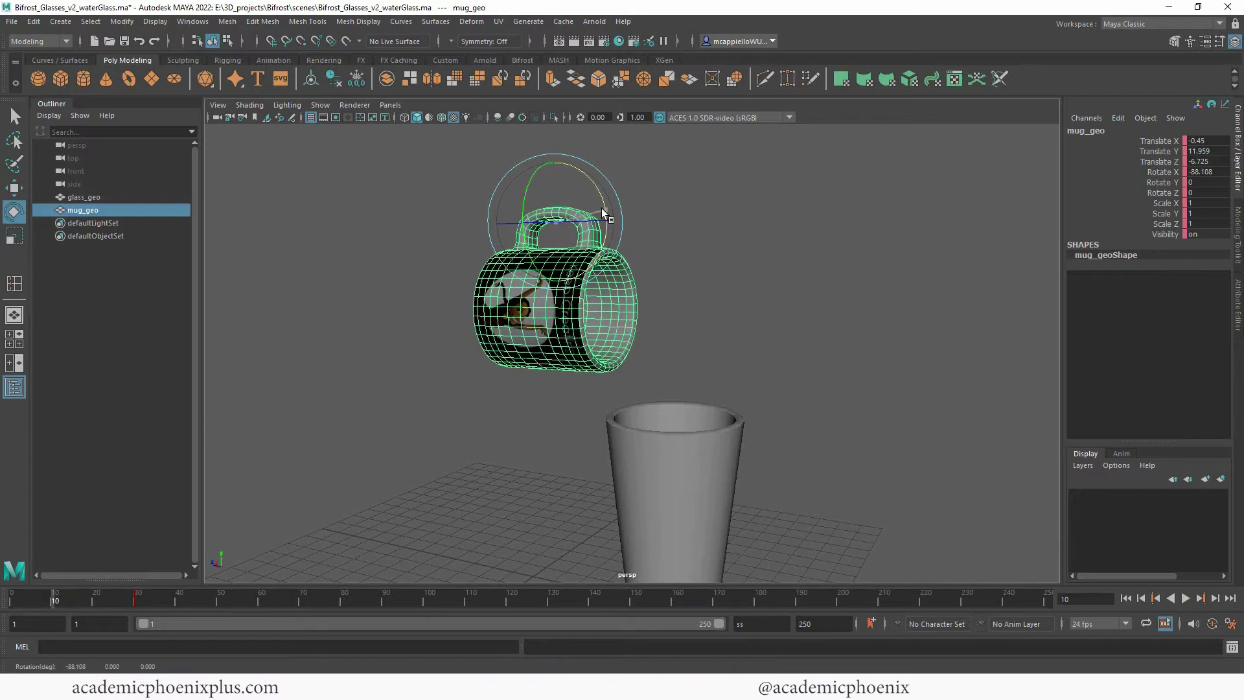
left_click_drag(601, 208, 615, 390)
key("s")
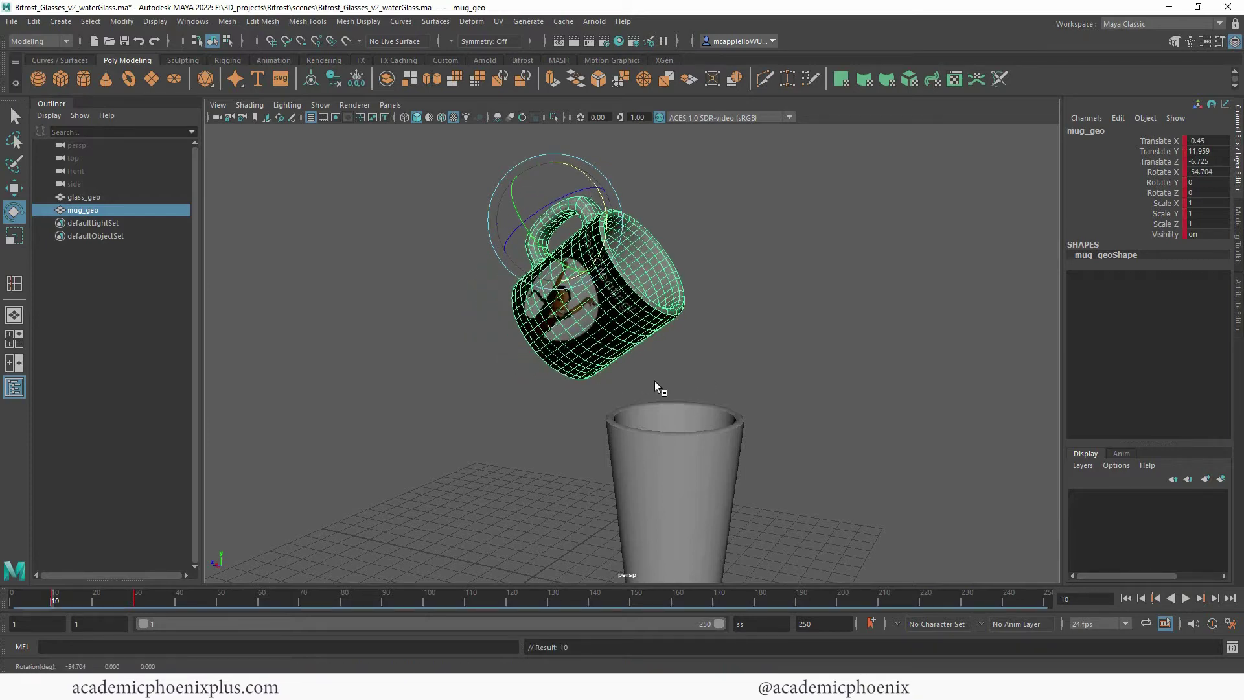
- Play the mug's pouring animation from frame 1
left_click_drag(60, 602, 14, 601)
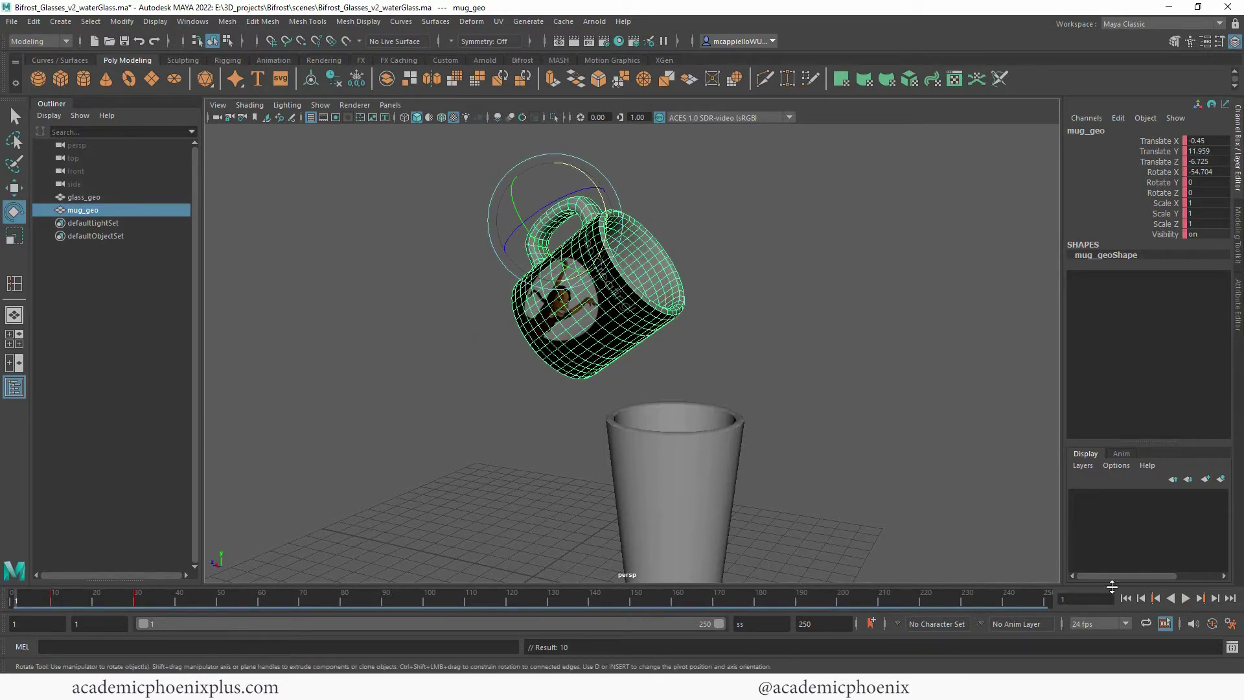
left_click(1185, 599)
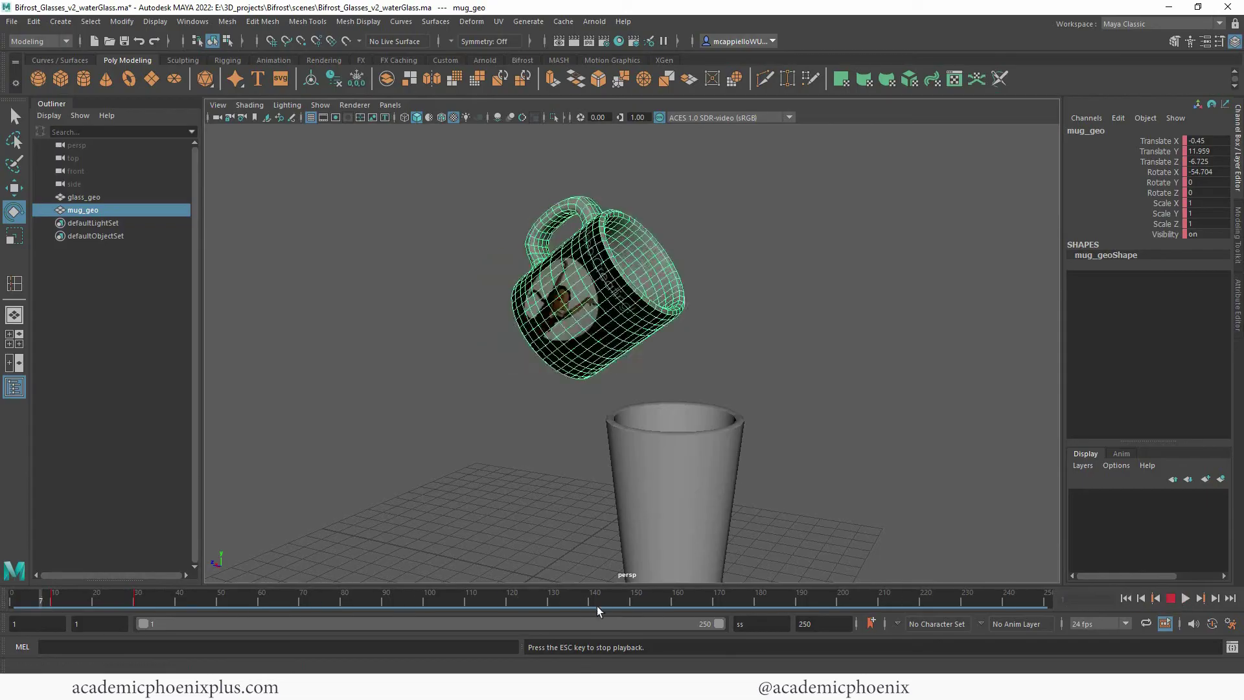
left_click(1188, 599)
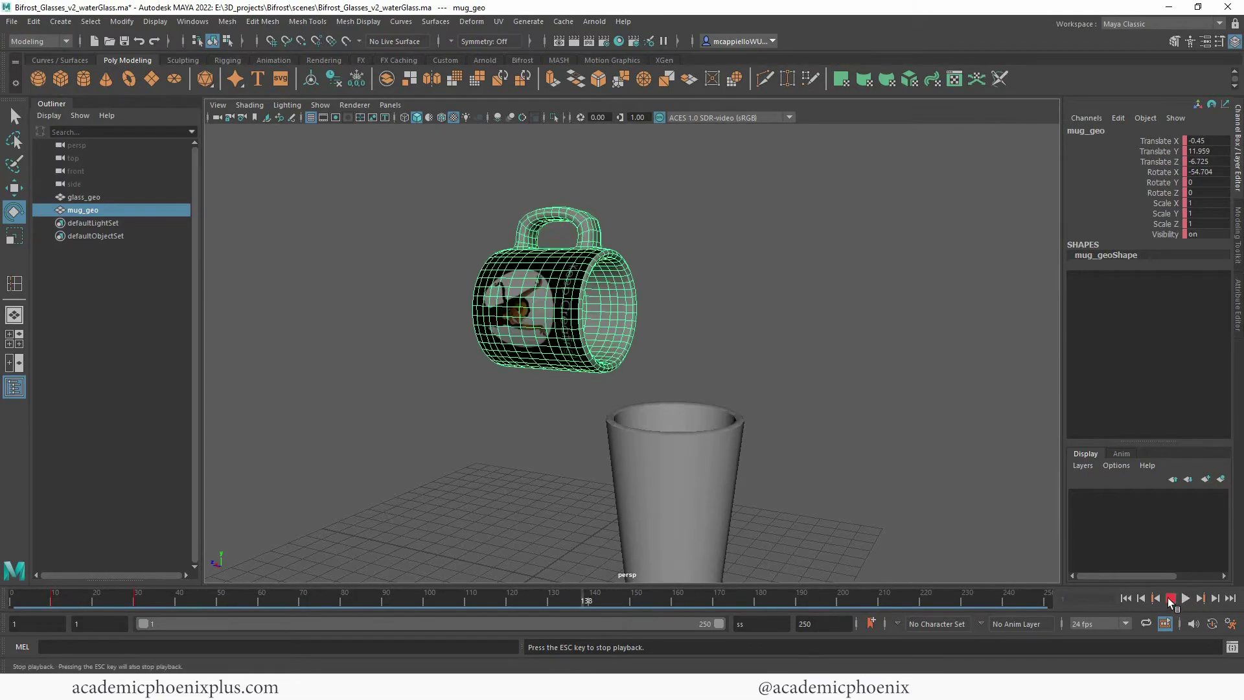
- Set the playback speed to Play Every Frame, Max Real-time, replay the animation and return to frame 1
right_click(609, 597)
mouse_move(675, 490)
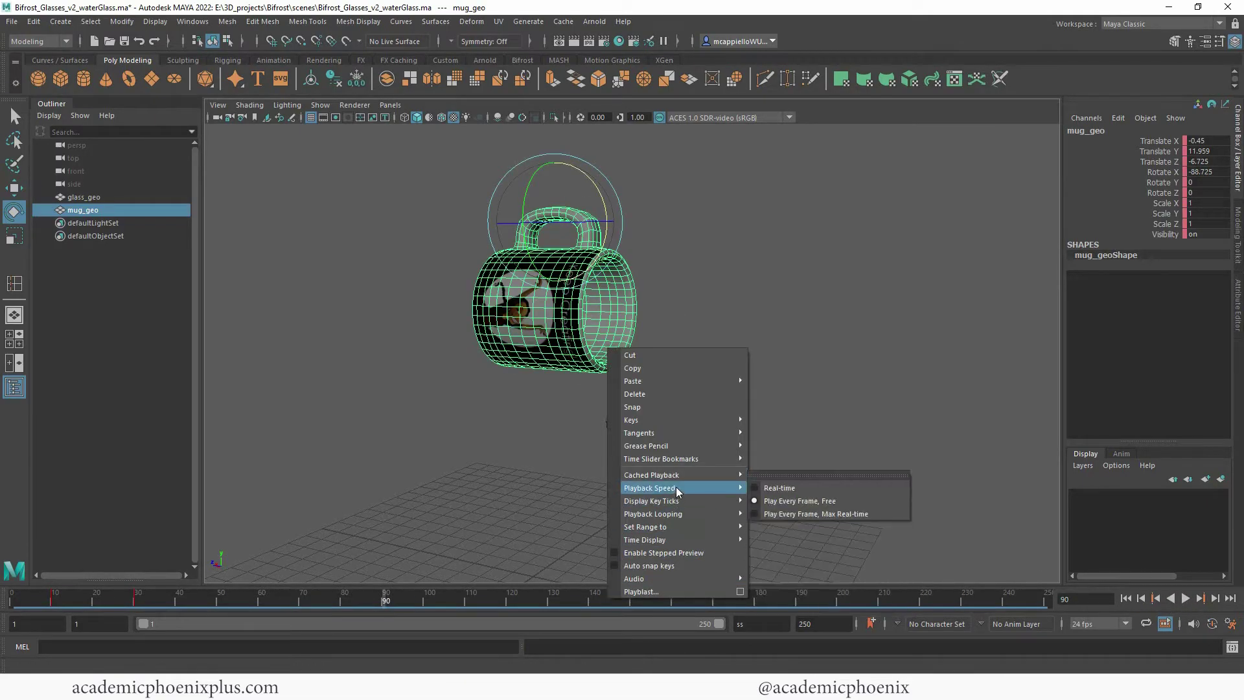
left_click(799, 516)
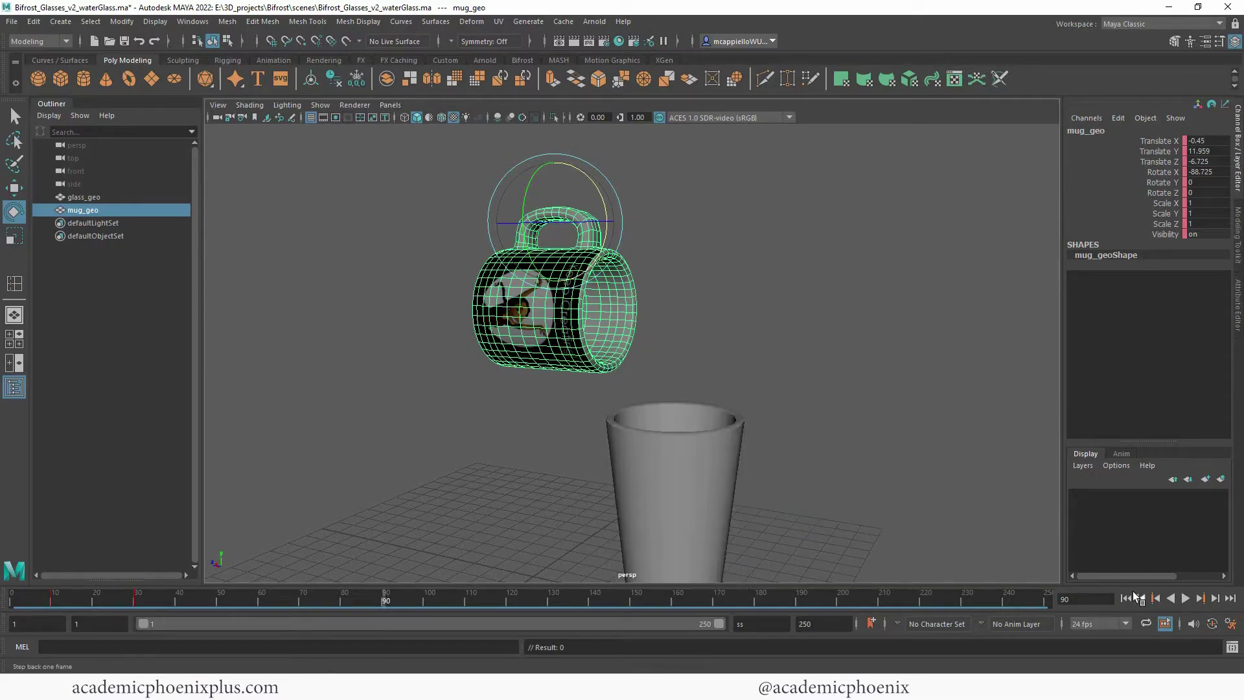
left_click(1126, 598)
left_click(1185, 598)
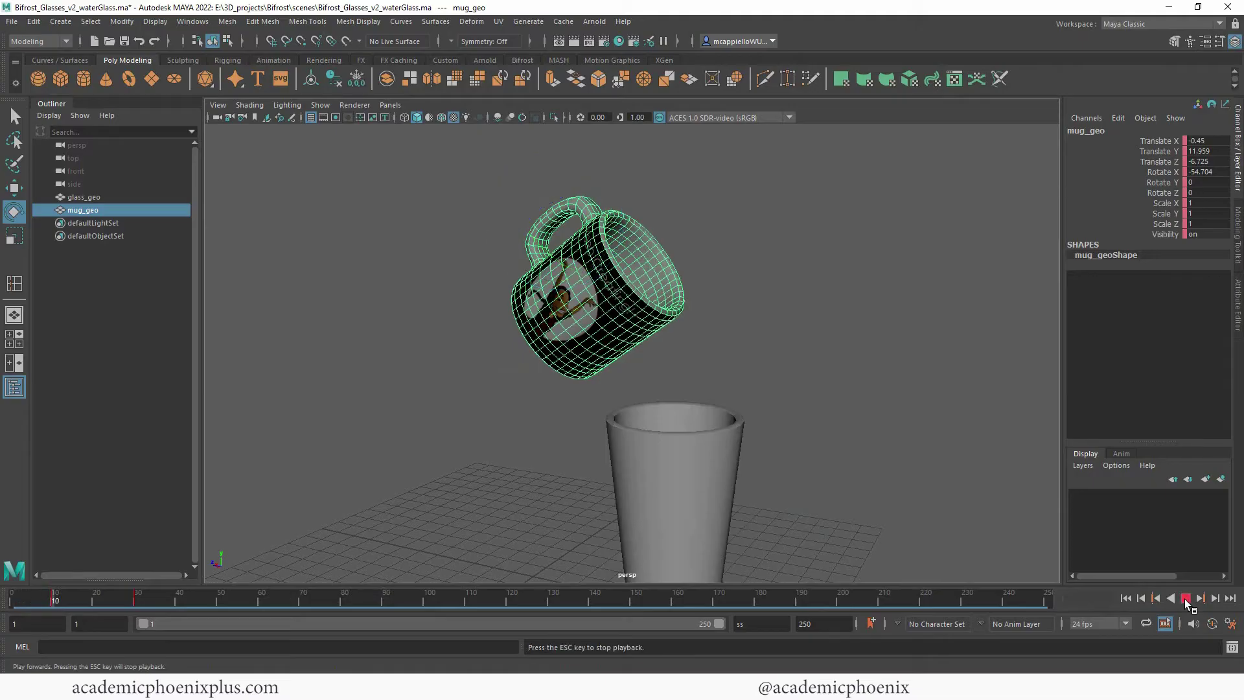
left_click(1184, 598)
left_click(1126, 599)
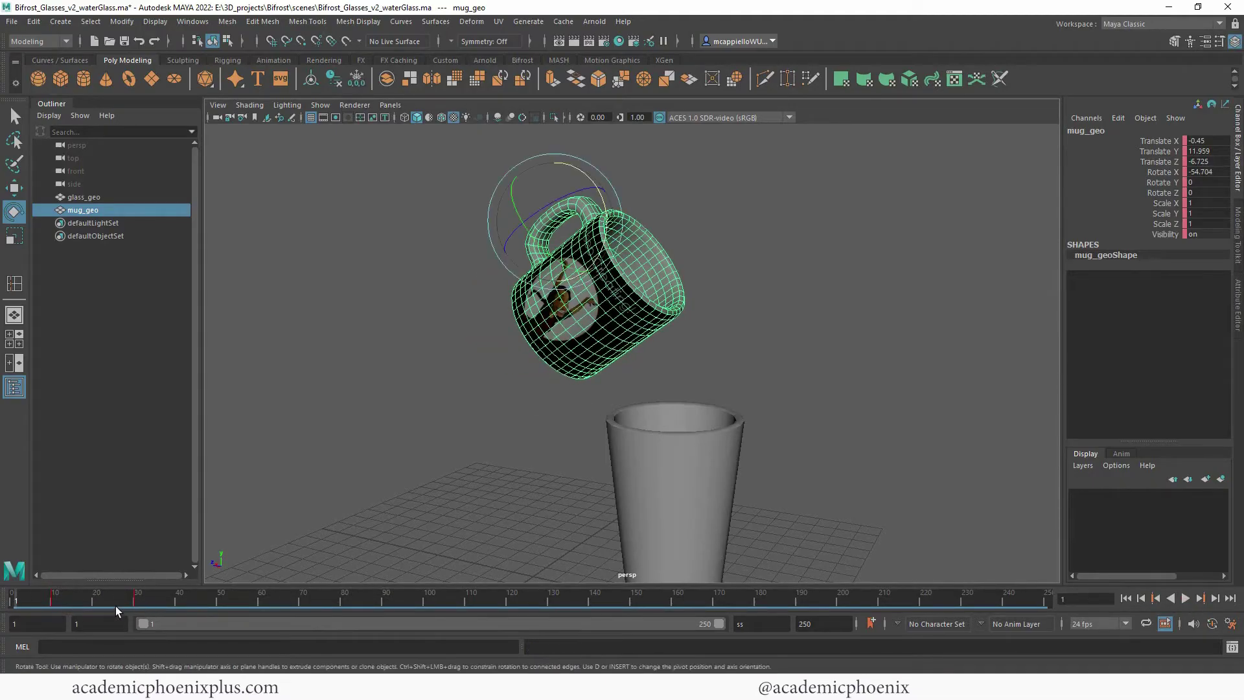
left_click_drag(653, 333, 582, 429, "alt")
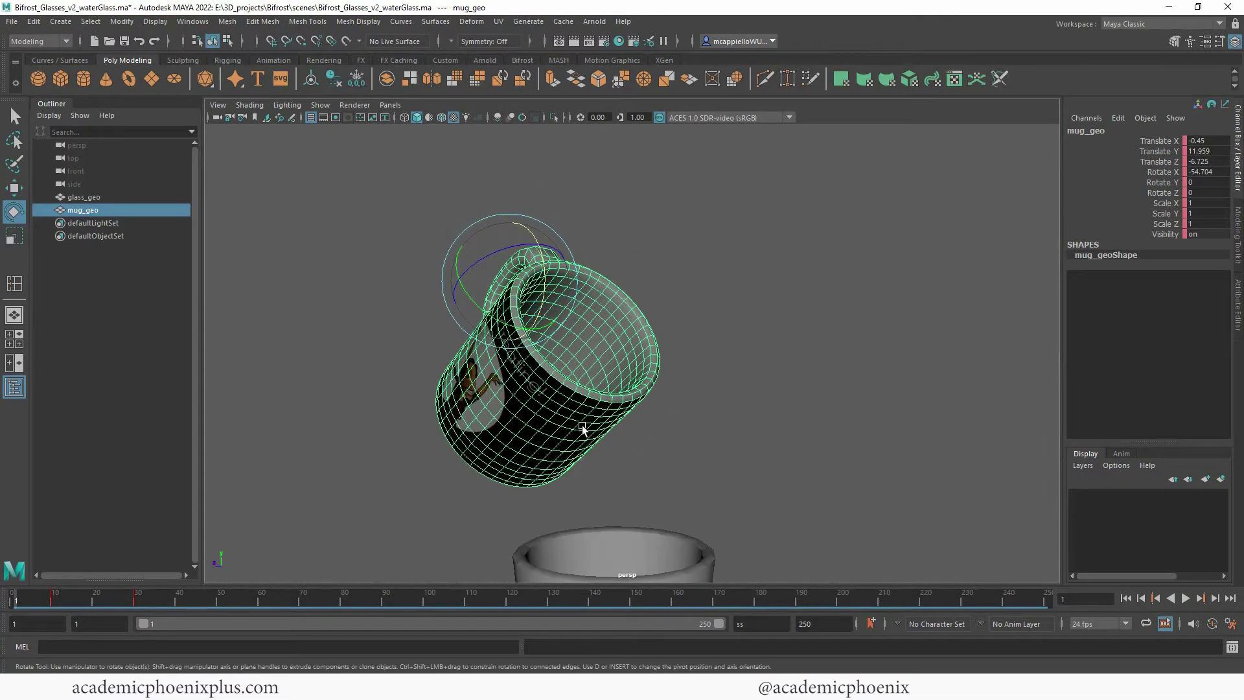
right_click_drag(755, 441, 620, 470, "alt")
left_click(620, 473)
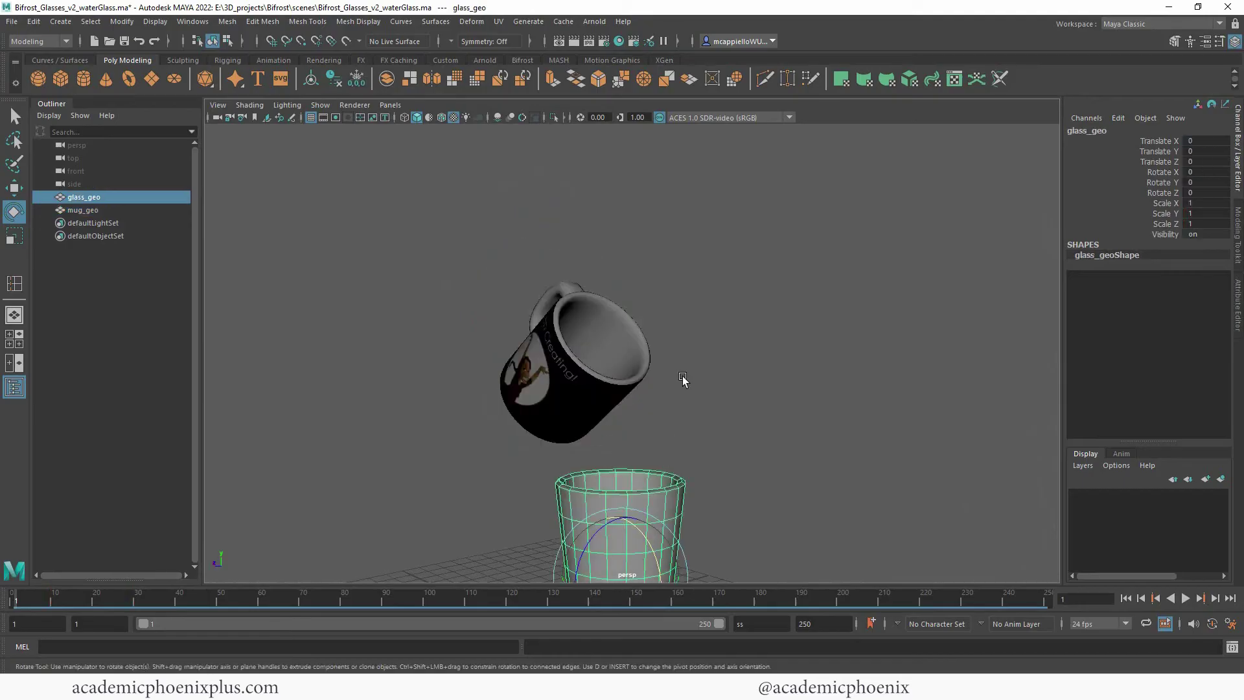
right_click_drag(682, 380, 823, 358, "alt")
left_click_drag(823, 358, 827, 378, "alt")
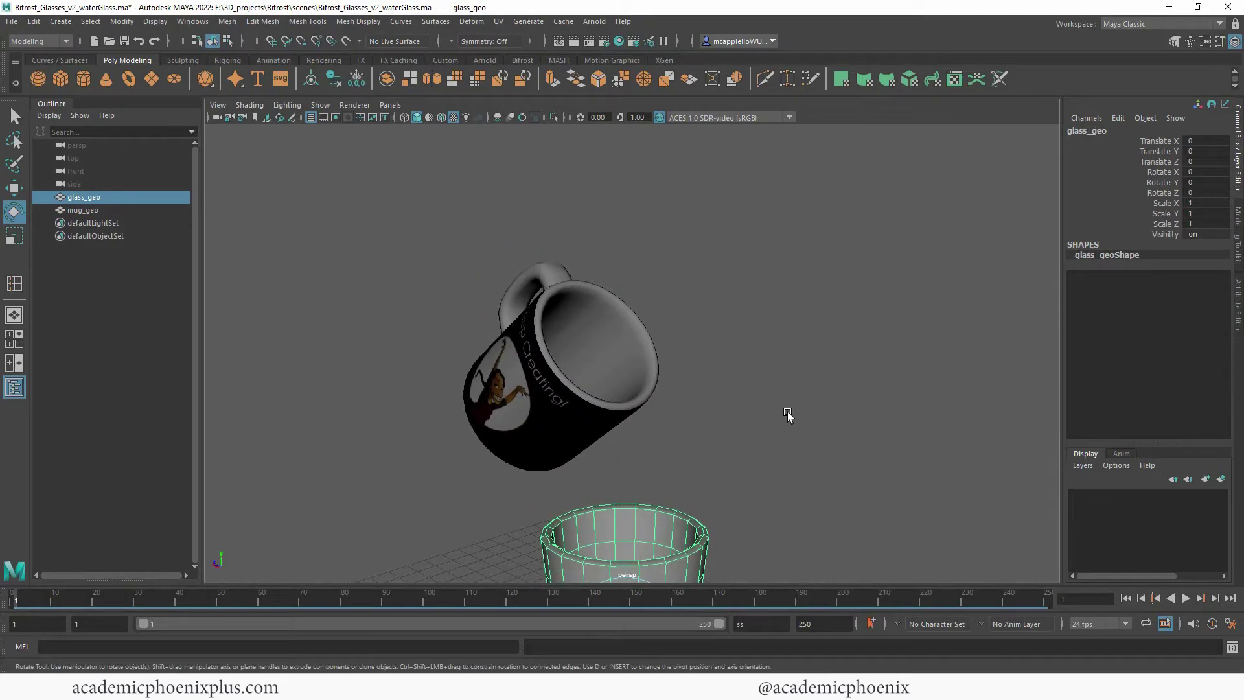
- Create a polygon cylinder and raise it to about Y 10.16, level with the mug
left_click(555, 436)
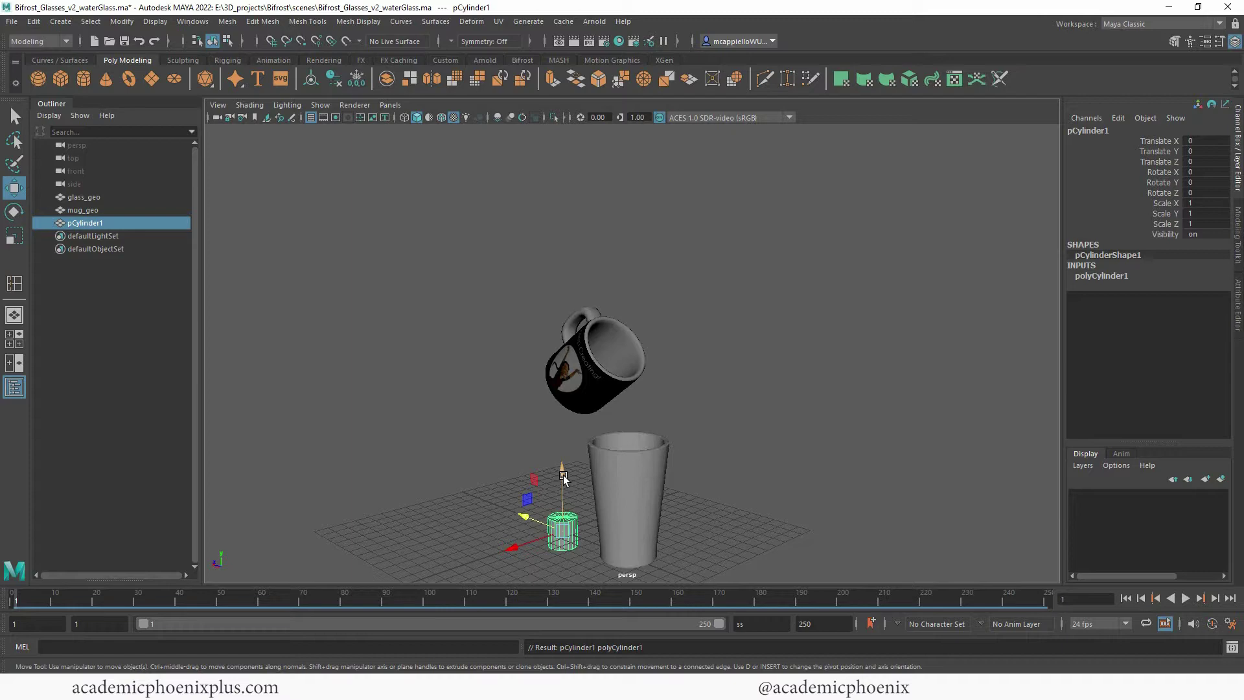
left_click_drag(563, 478, 563, 339)
key("e")
- Switch to the side view and display the mug, glass and cylinder in wireframe
key("space")
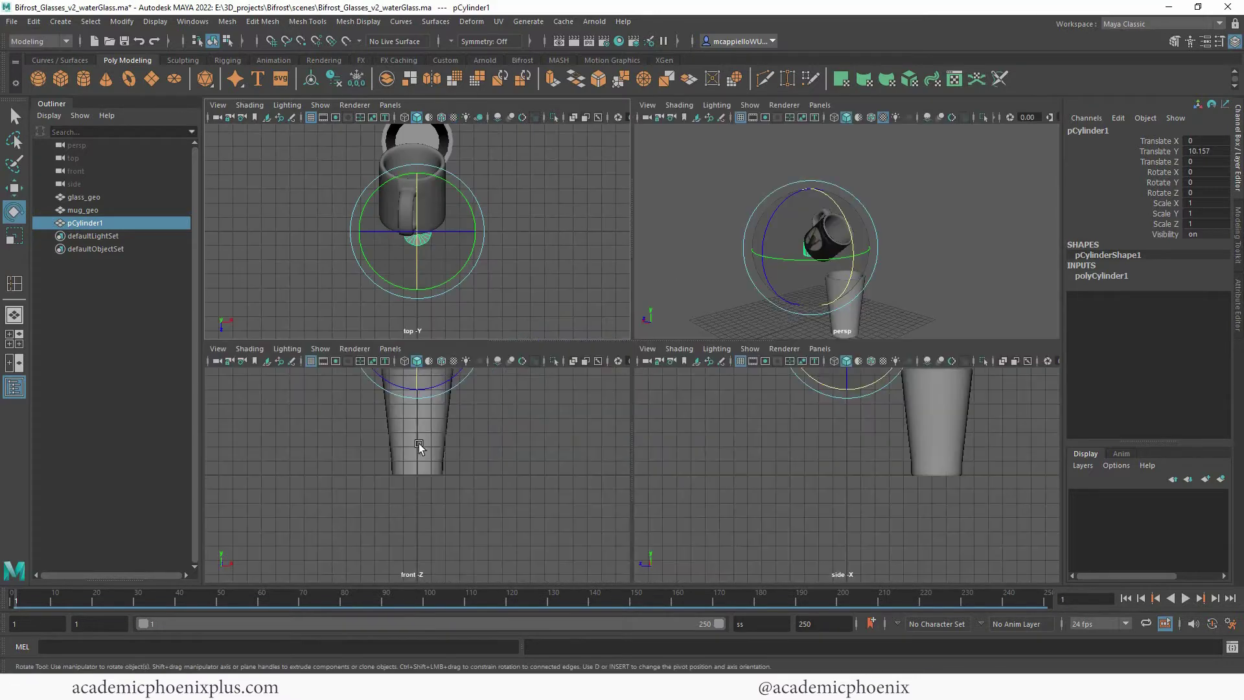
key("space")
middle_click_drag(808, 411, 744, 472, "alt")
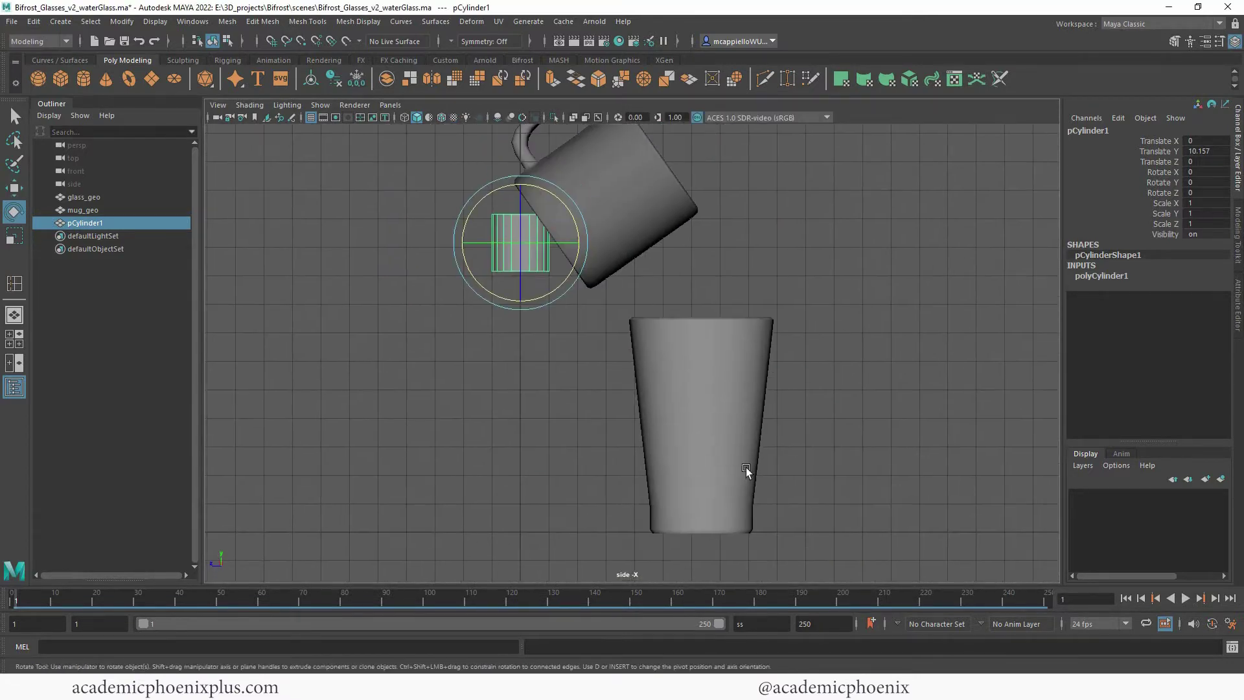
scroll(626, 458, "down", 2)
middle_click_drag(626, 457, 617, 548, "alt")
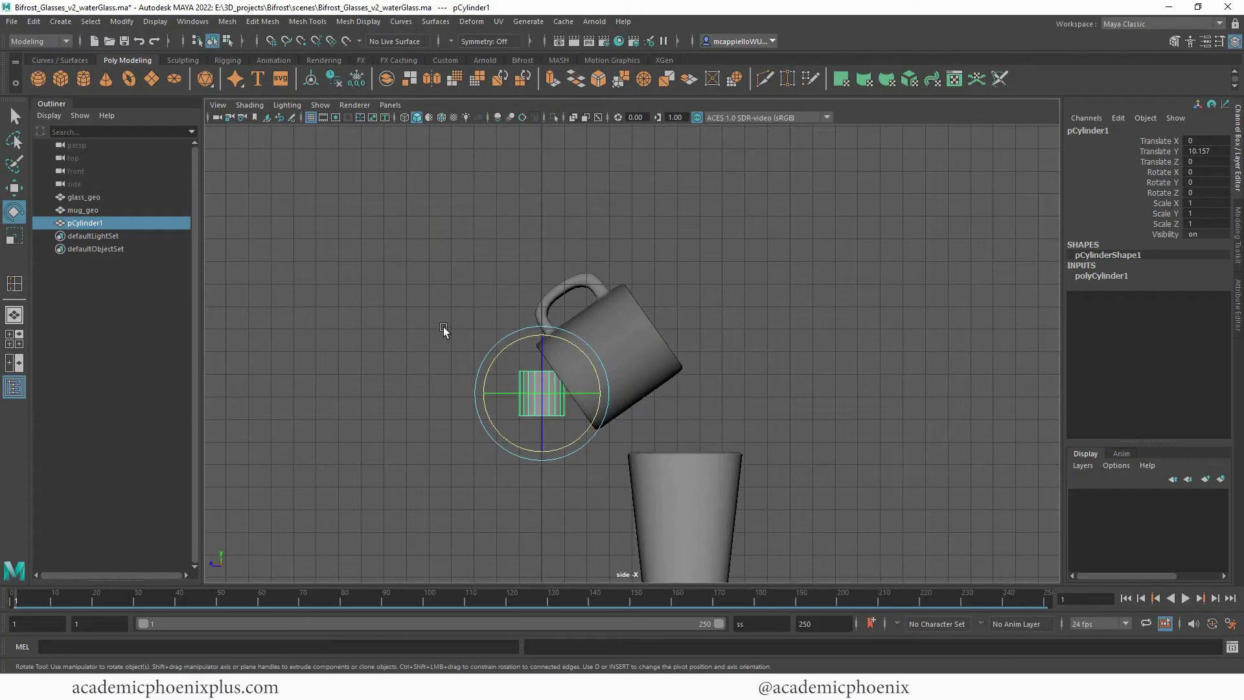
key("4")
- Move the cylinder inside the tilted mug, rotate it to about -57° in X and scale it uniformly to about 1.5
key("w")
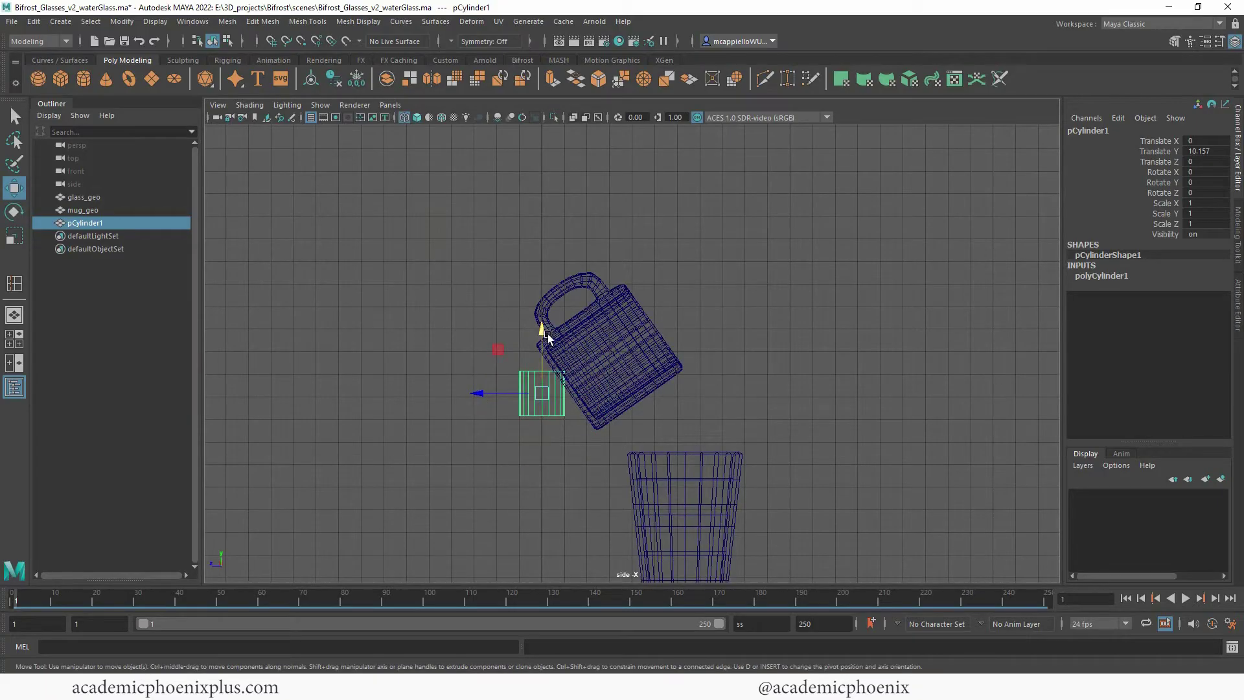
key("e")
left_click_drag(547, 337, 611, 359)
key("r")
key("w")
key("r")
key("e")
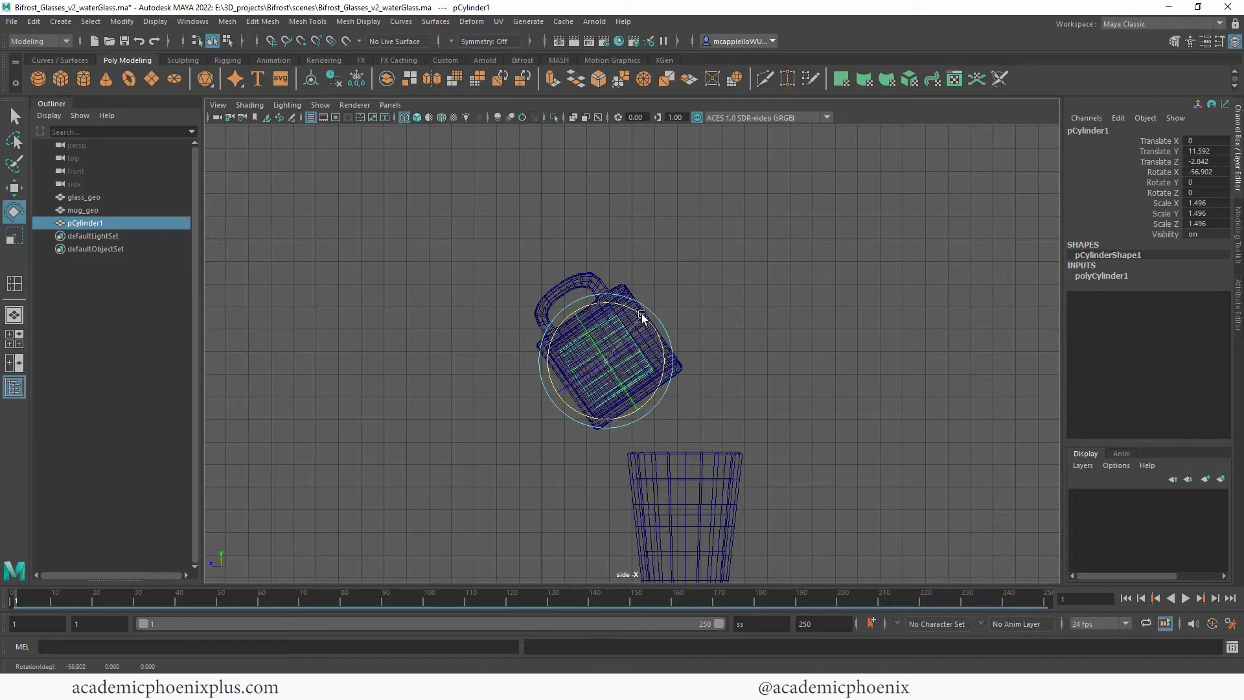
- Refine the cylinder's X rotation to about -55.8° and reduce its Y scale to about 0.91, keeping it inside the mug
left_click_drag(641, 315, 595, 370)
key("r")
key("w")
- Shift the cylinder to about X -0.39 in the perspective view so it is centred inside the mug
key("space")
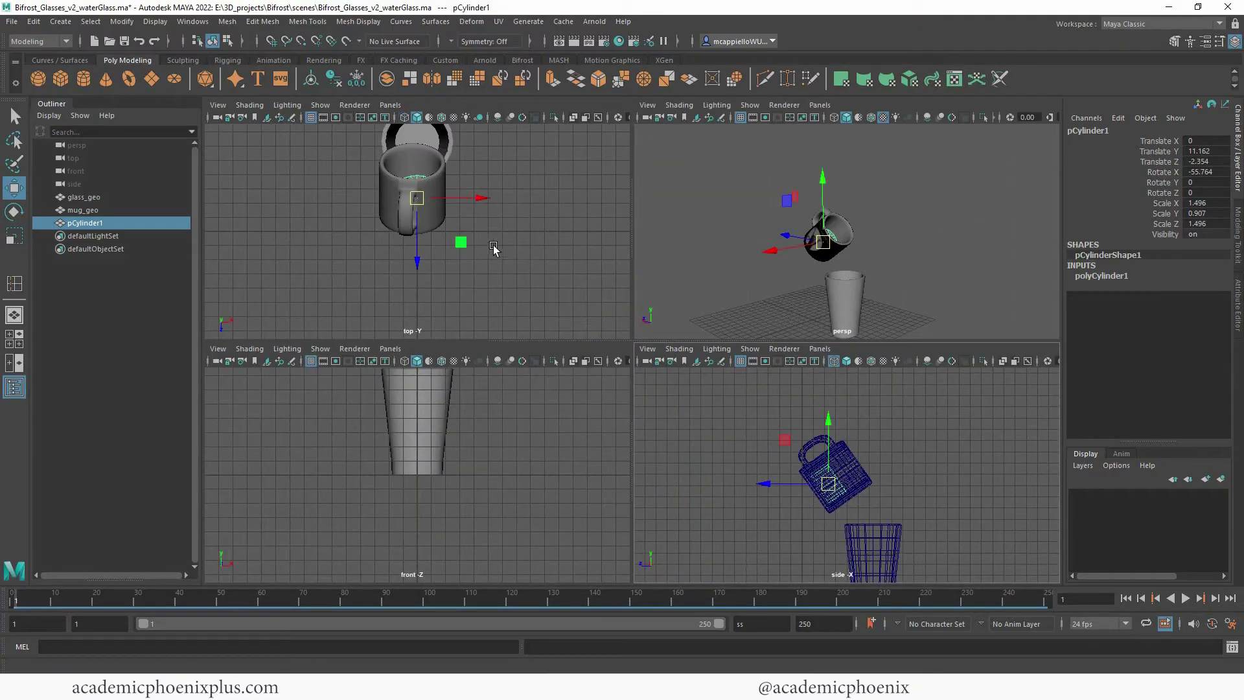
scroll(867, 255, "up", 5)
left_click_drag(867, 255, 763, 244, "alt")
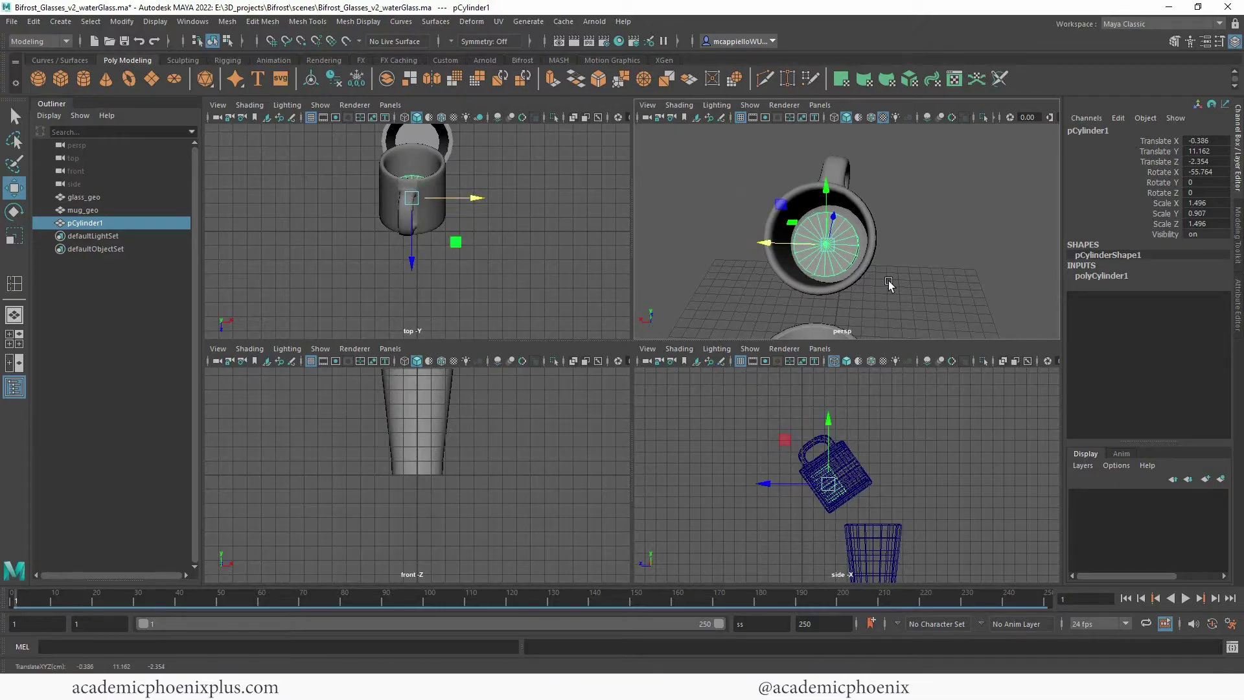
left_click_drag(888, 277, 938, 272, "alt")
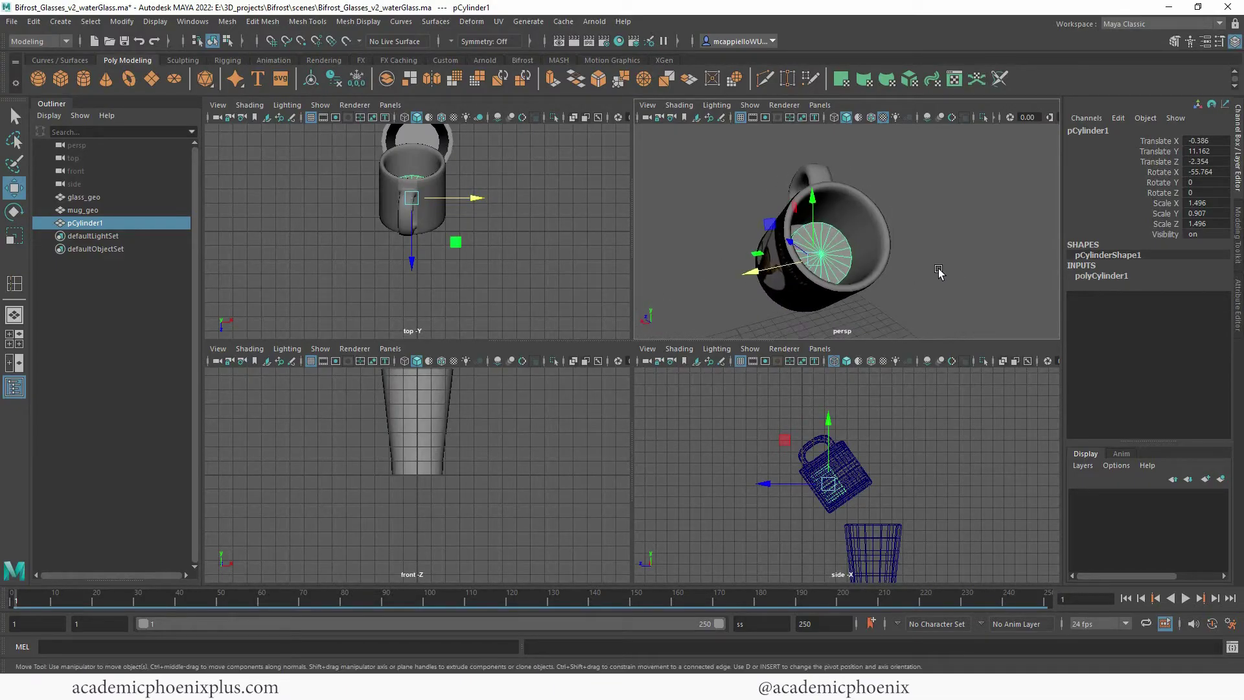
- Rename the cylinder as emitter_geo
double_click(85, 223)
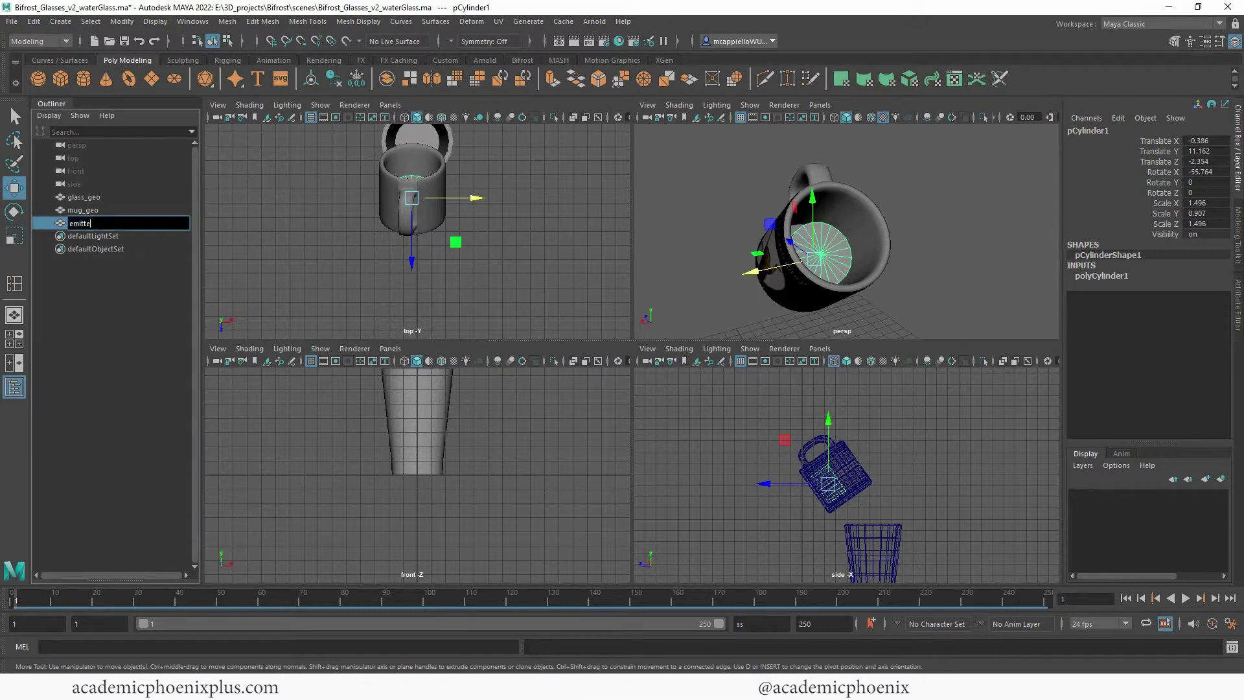
type("emitter_geo")
key("Return")
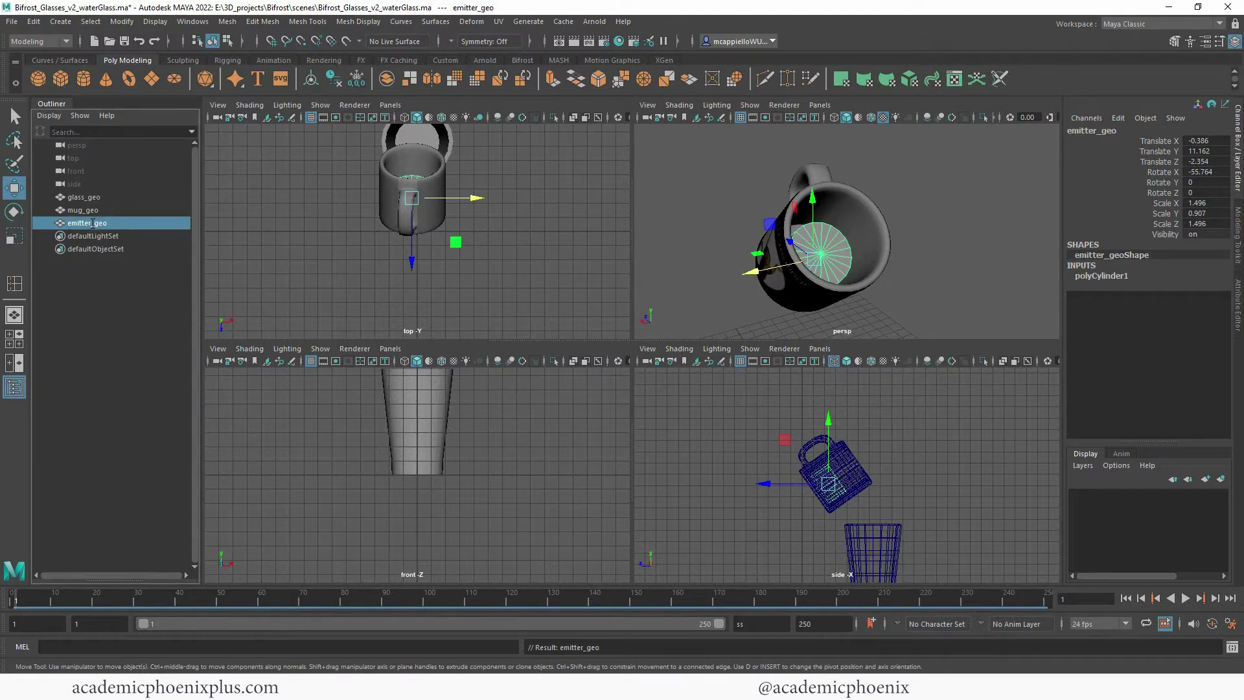
- Delete the construction history of emitter_geo and freeze its transformations
left_click(333, 78)
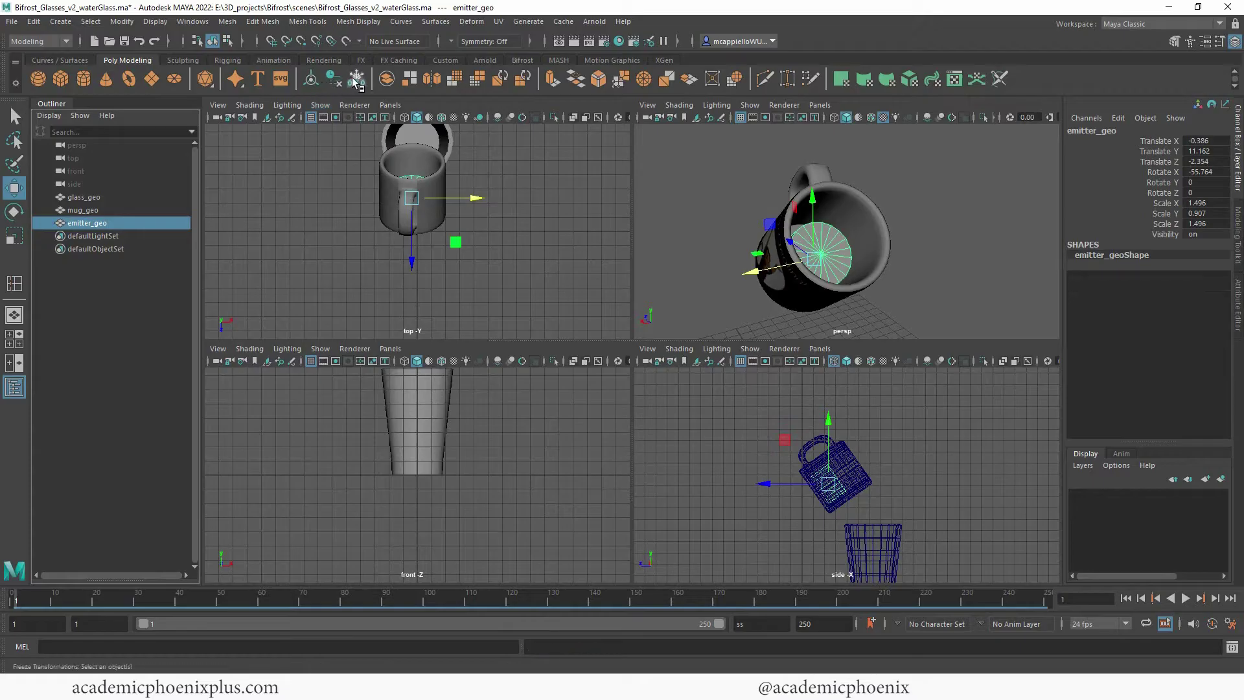
left_click(356, 78)
- Enlarge the perspective view and display the mug and emitter in wireframe
key("space")
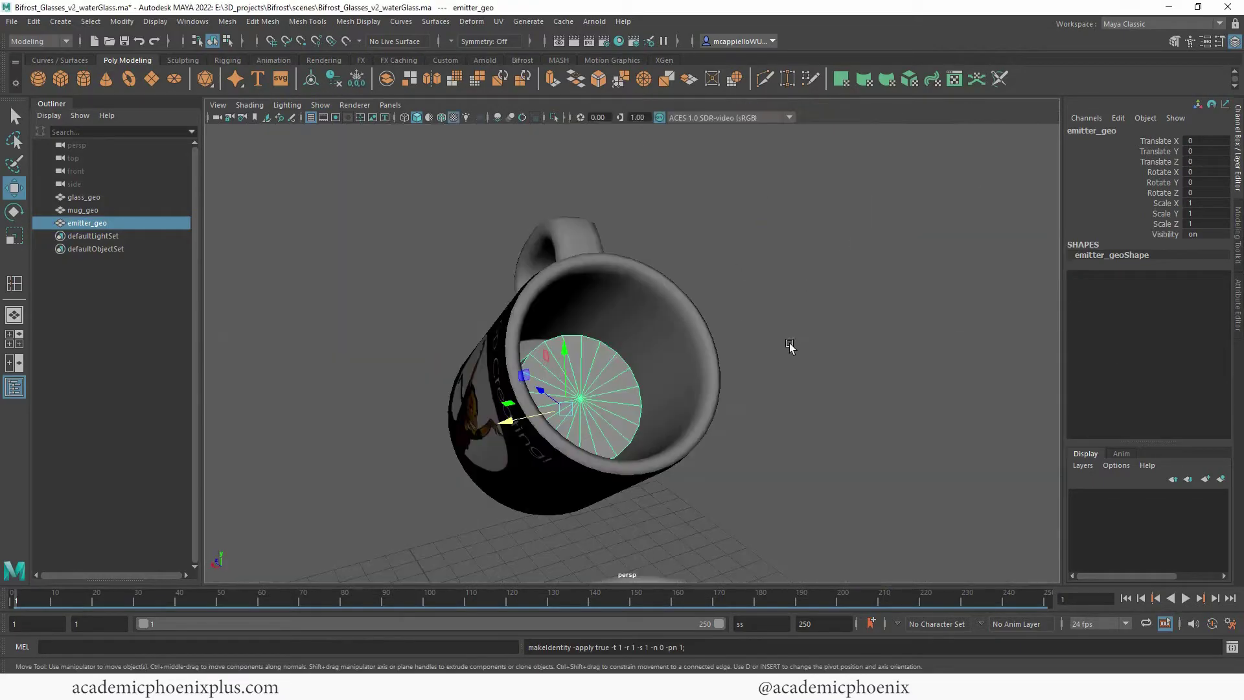
left_click_drag(791, 347, 751, 350, "alt")
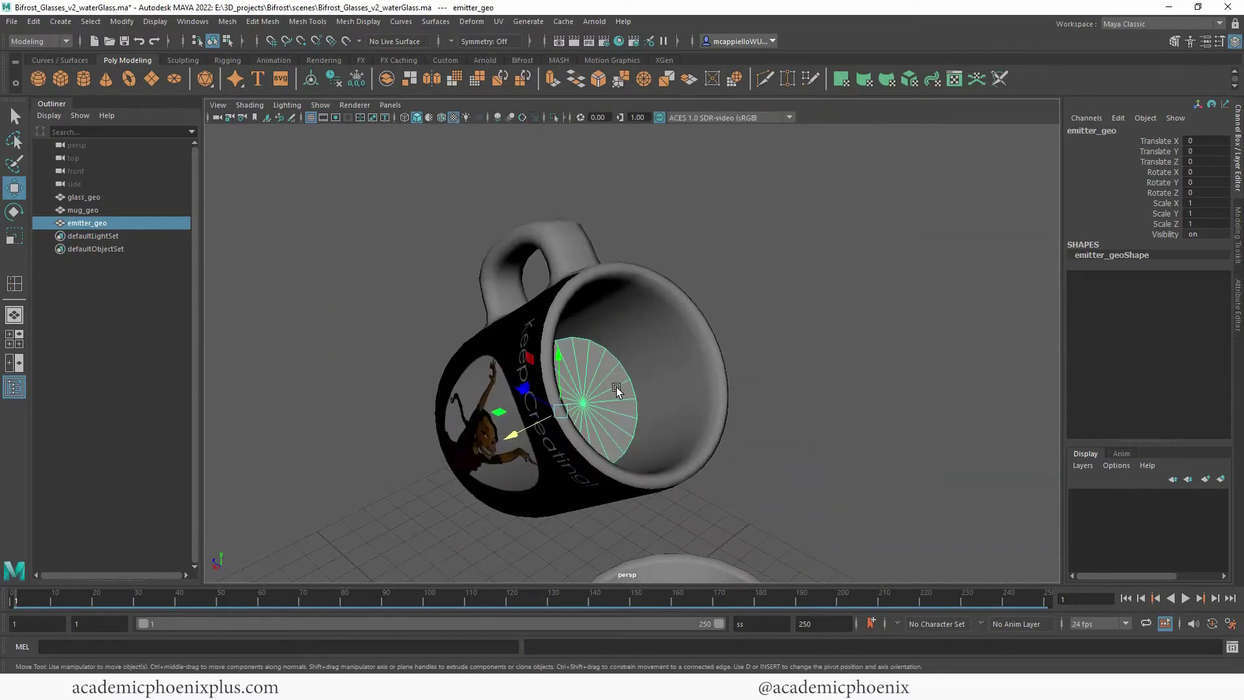
key("4")
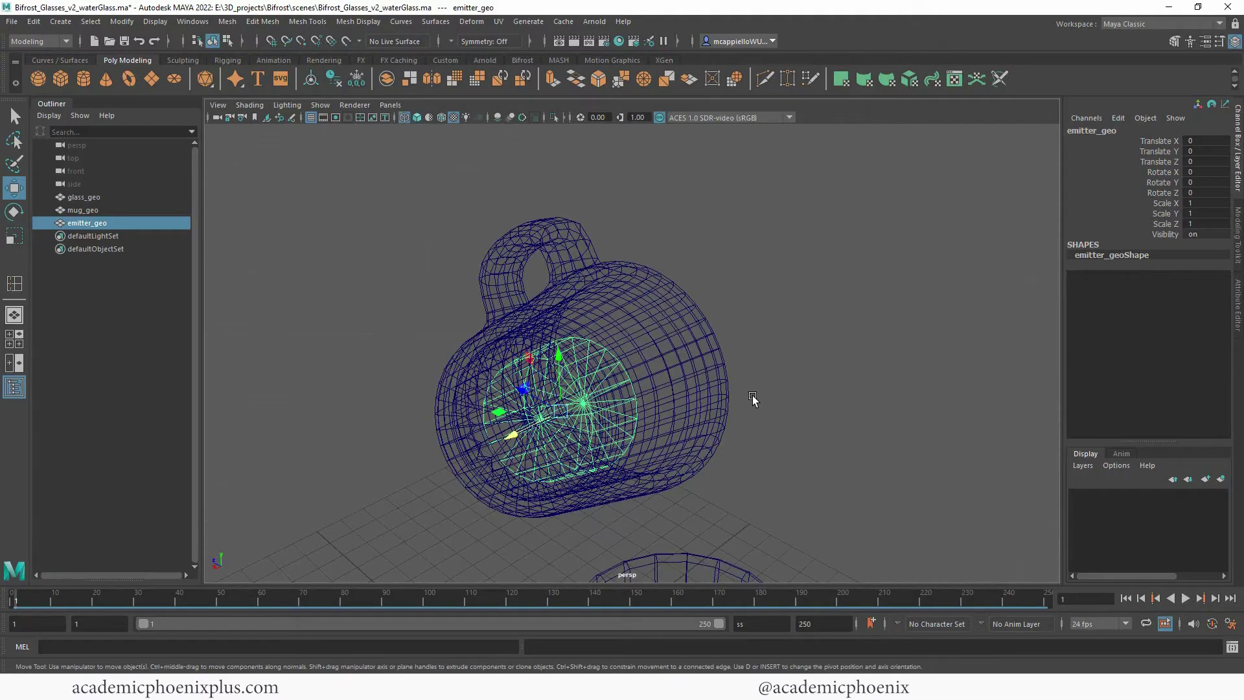
left_click_drag(753, 398, 771, 380, "alt")
- Switch to the FX menu set and create a Bifrost liquid from emitter_geo
left_click(788, 358)
left_click(664, 366)
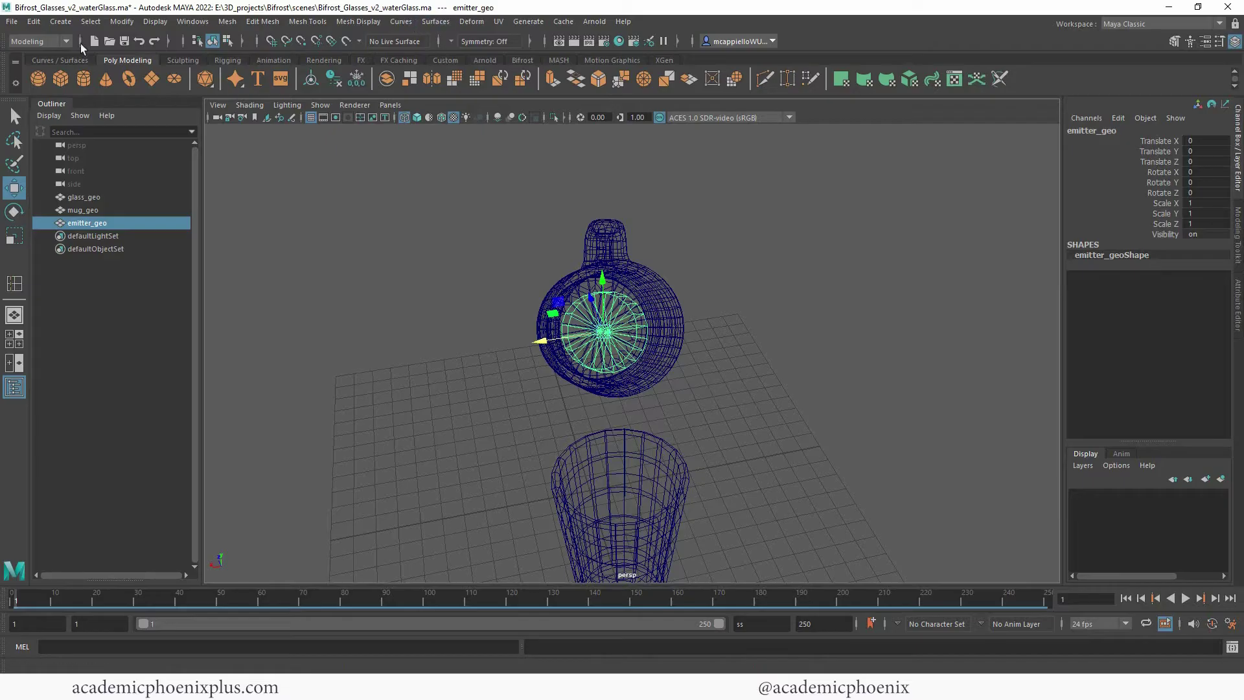
left_click(38, 41)
left_click(26, 90)
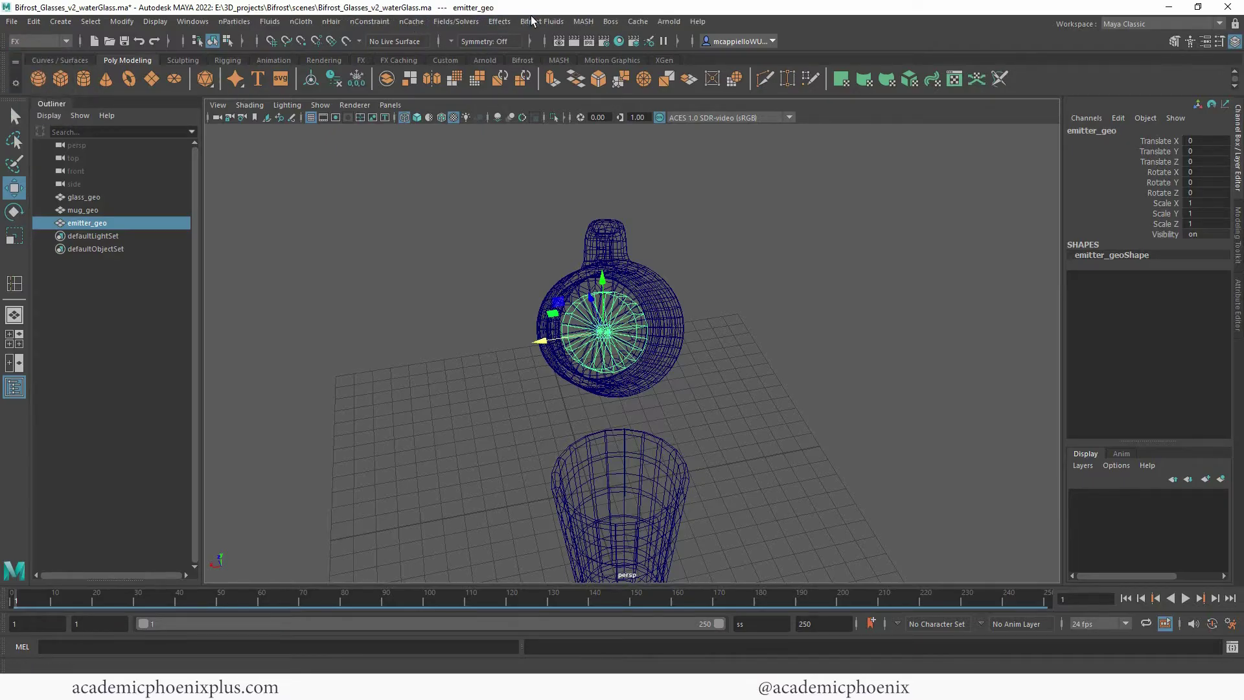
left_click(532, 21)
left_click(564, 56)
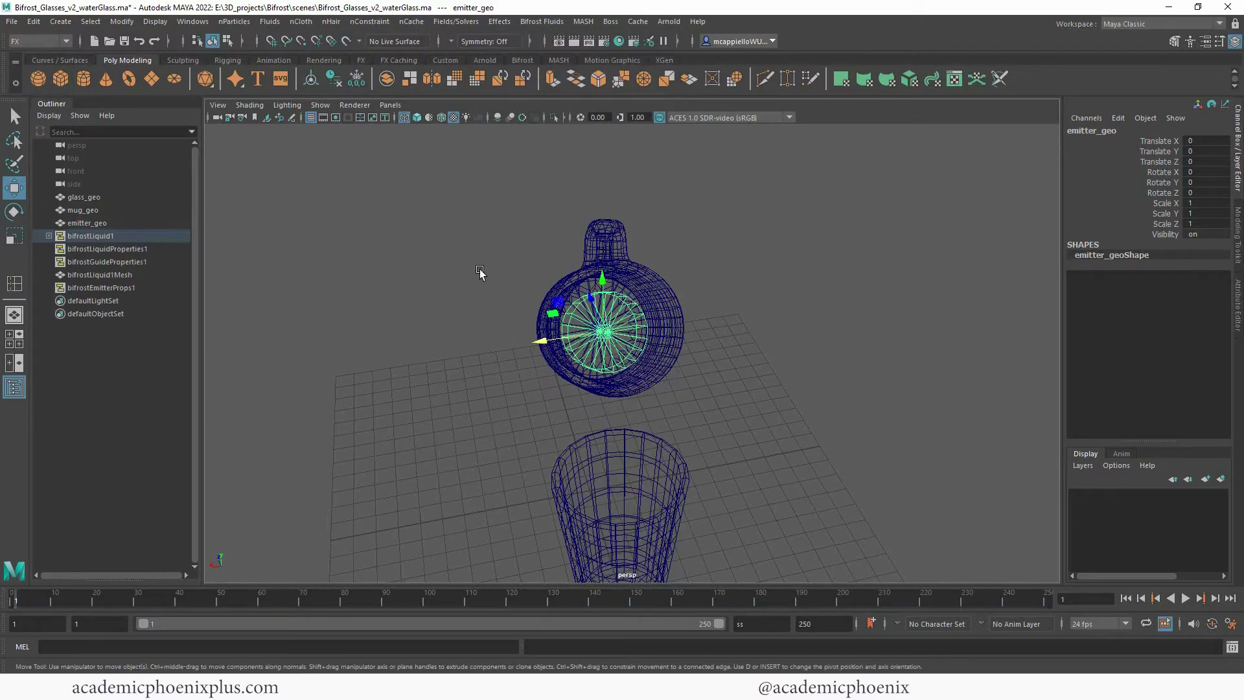
- Set the particle display Point Size of the Bifrost liquid to 2.5
key("f")
key("ctrl+a")
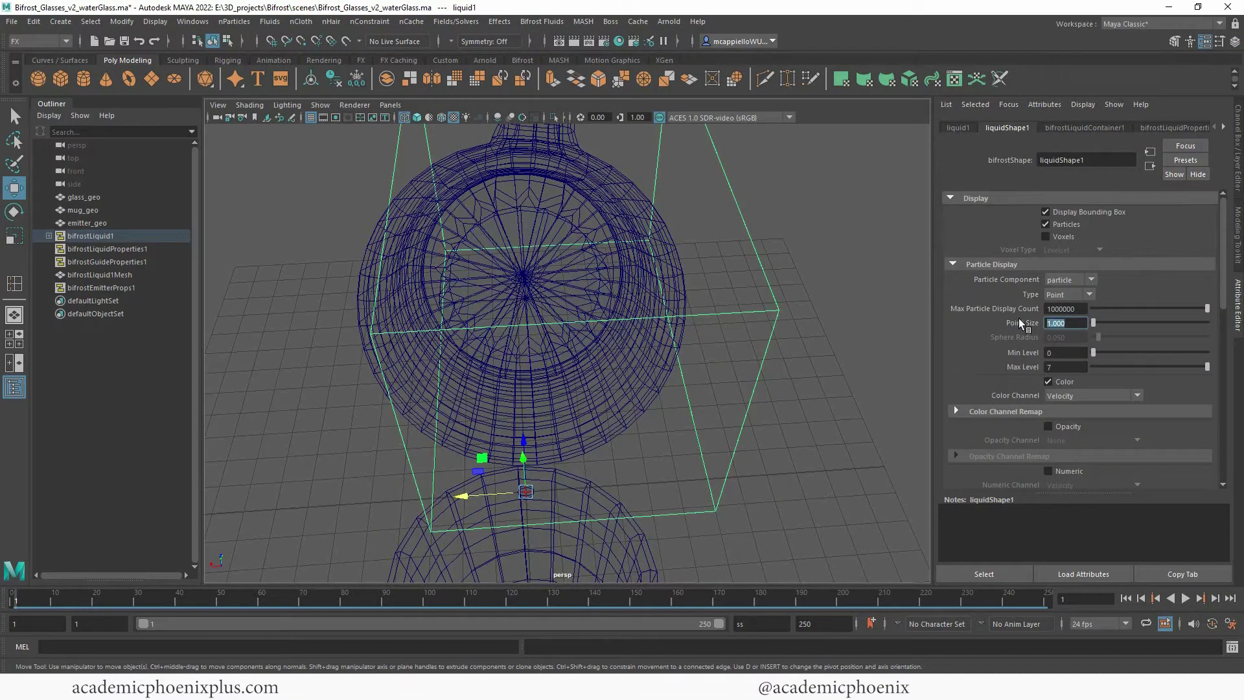
type("2.5")
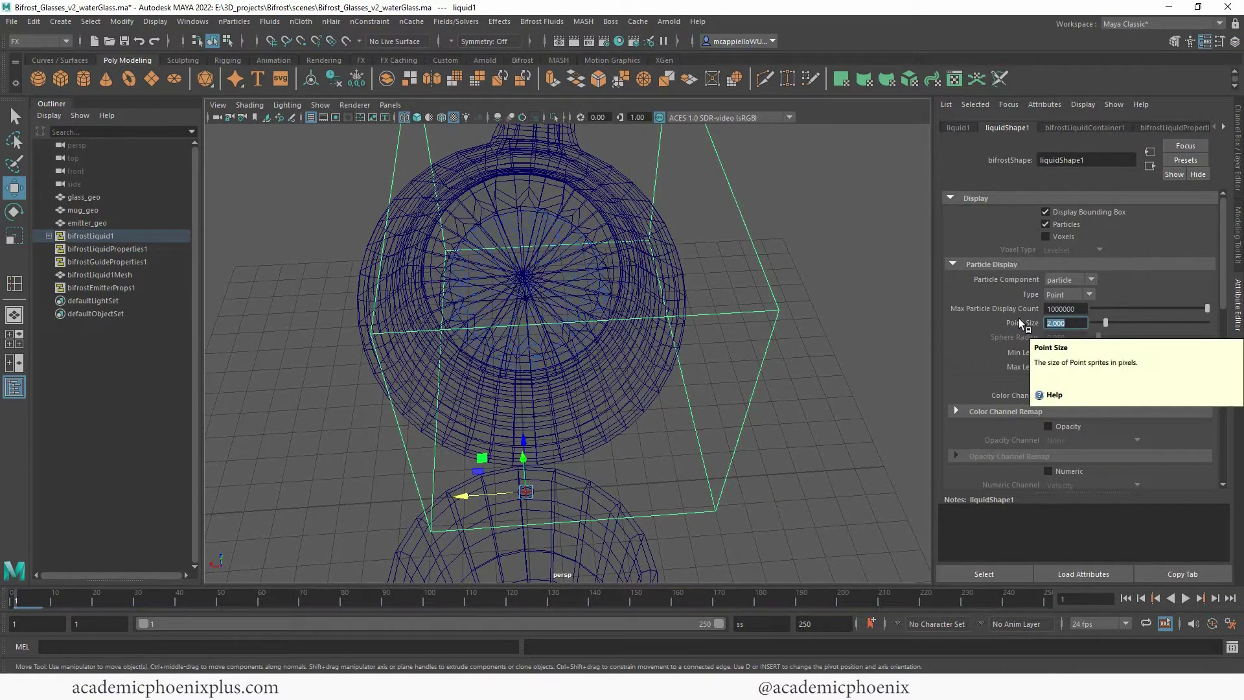
key("Return")
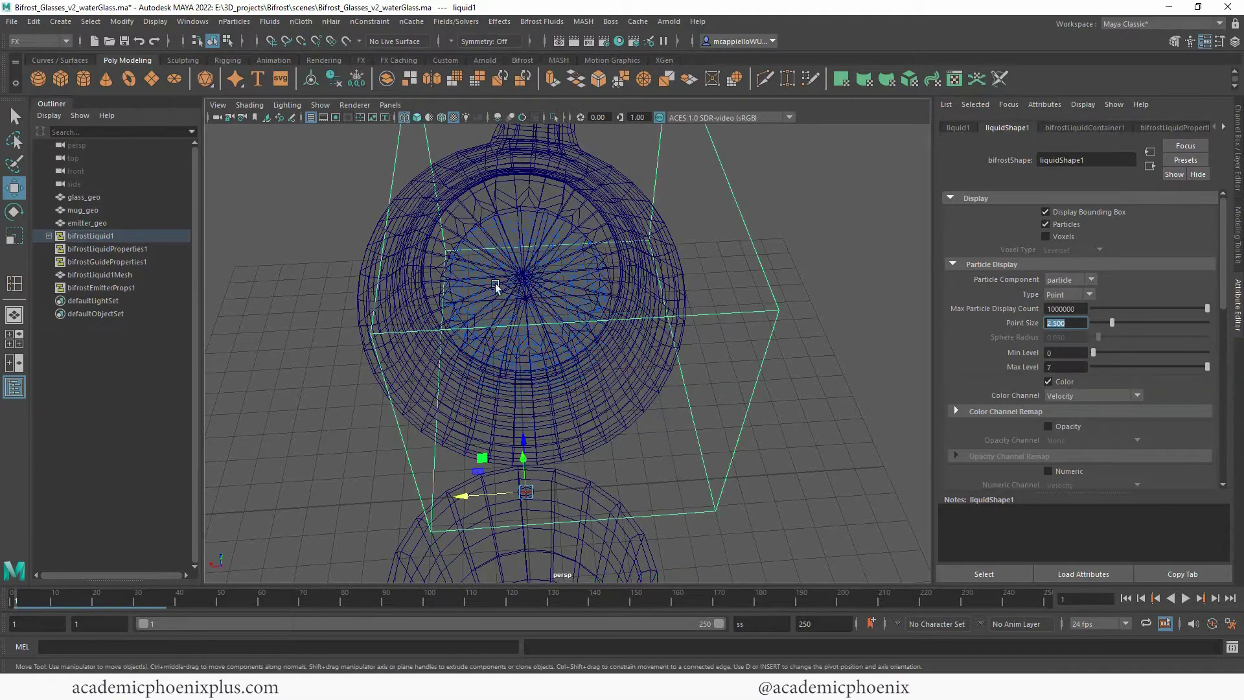
- Select the mug together with the Bifrost liquid container and add the mug as a Bifrost collider
left_click_drag(460, 383, 544, 370, "alt")
left_click_drag(508, 367, 596, 369, "alt")
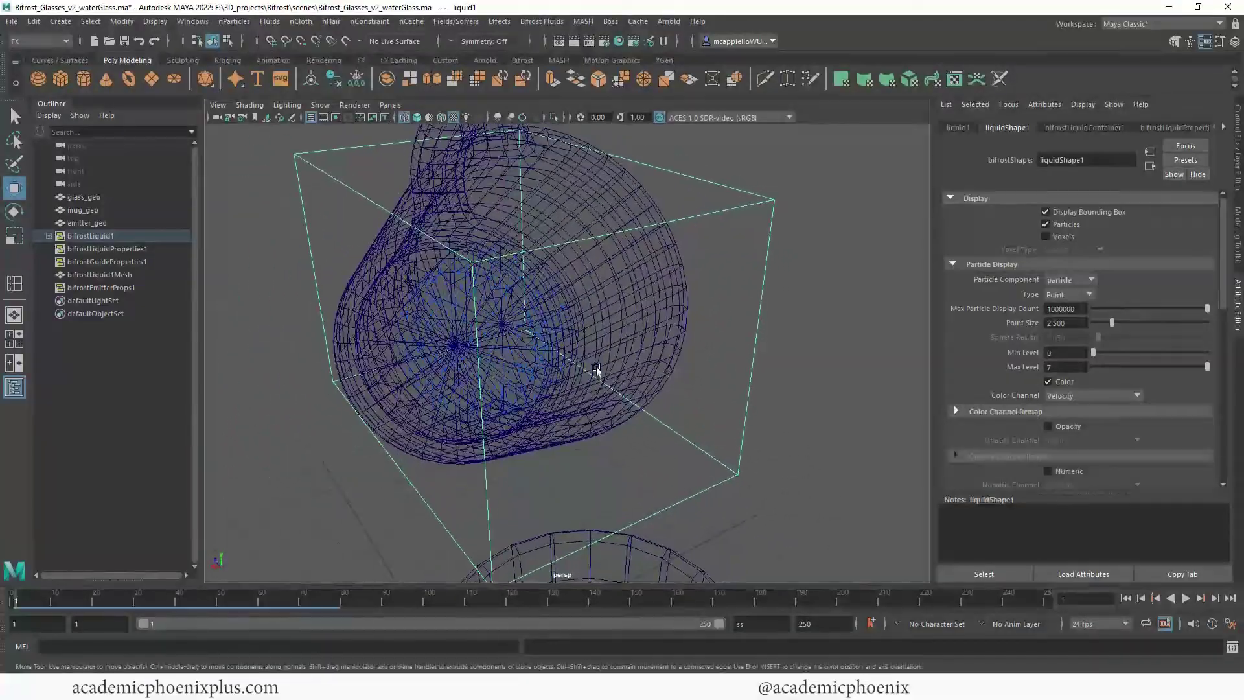
left_click(644, 368)
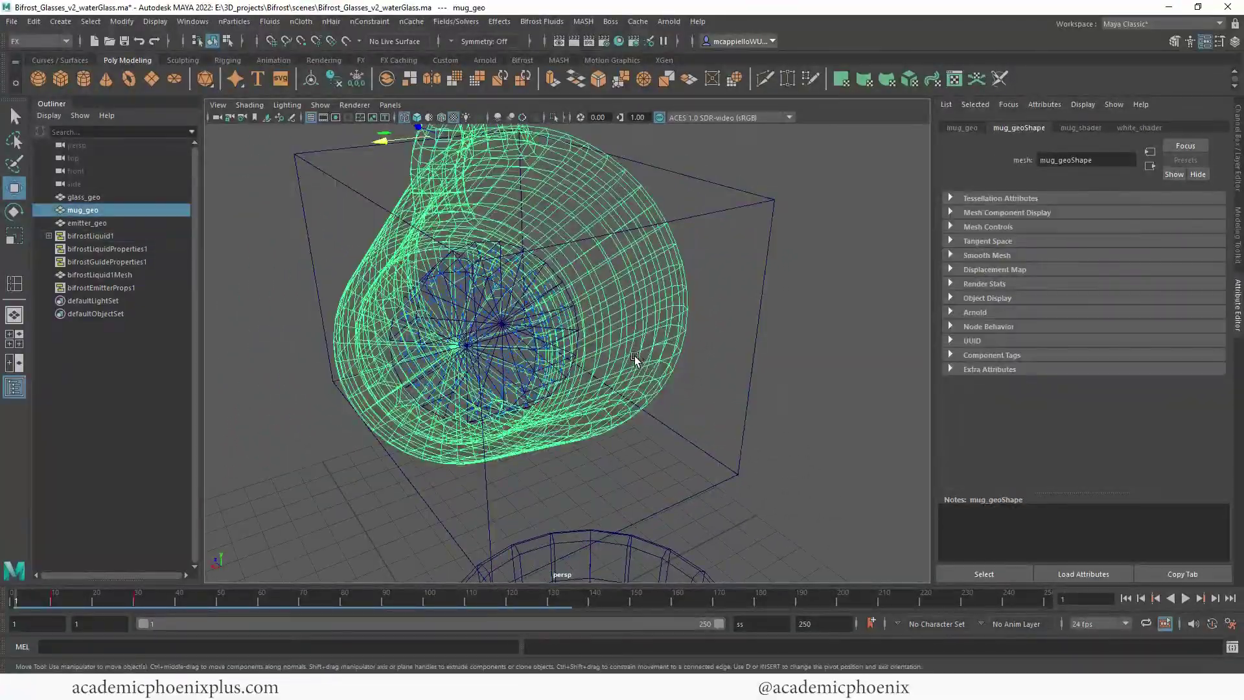
left_click(742, 288)
left_click(639, 398)
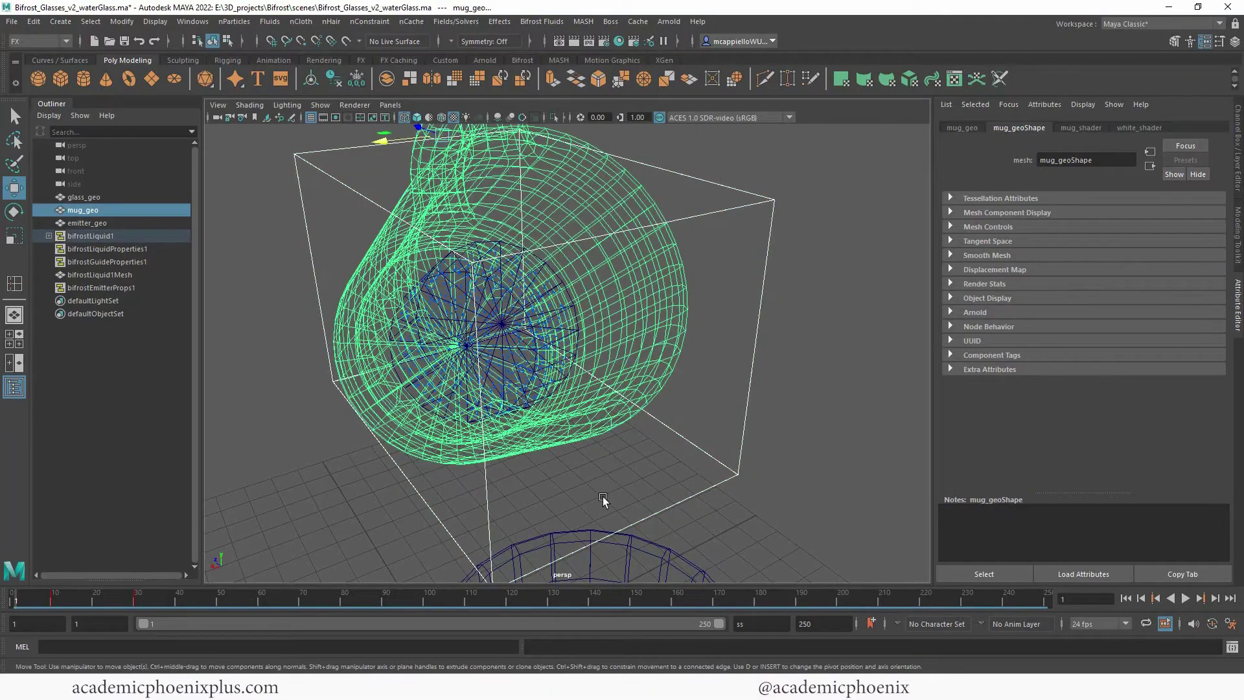
left_click(554, 23)
left_click(589, 110)
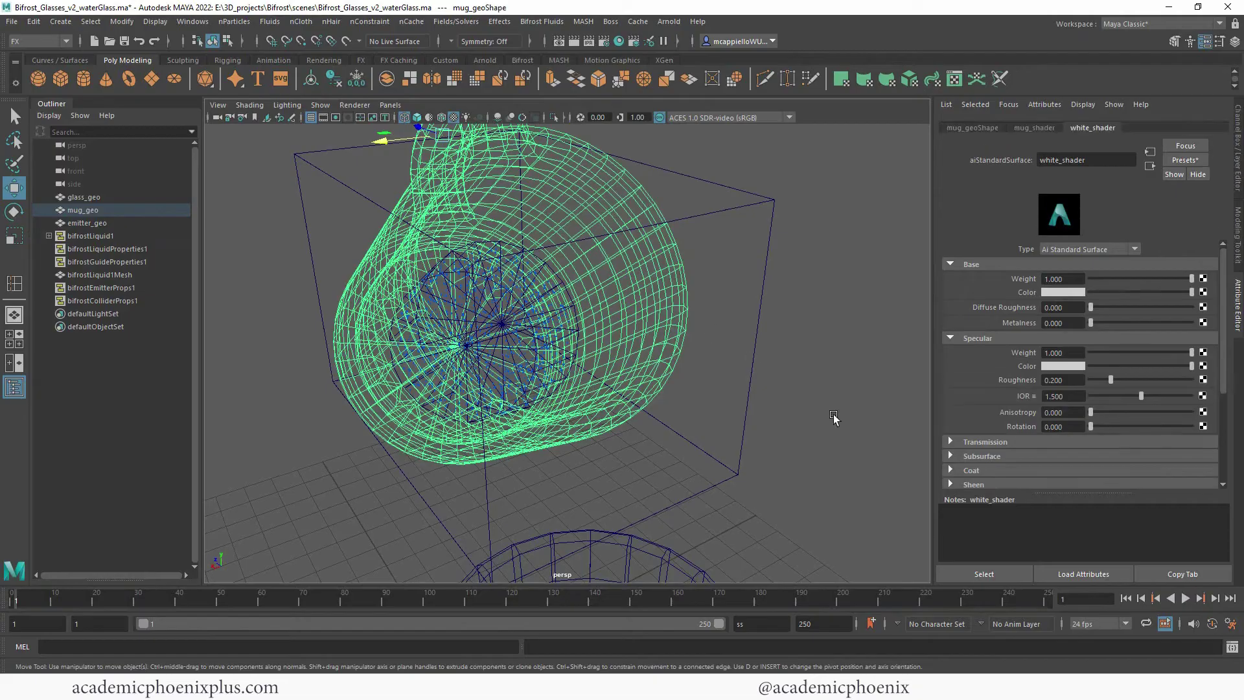
- Play the liquid simulation to about frame 50, examine how the particles meet the mug and glass, and return to frame 1
left_click(1186, 598)
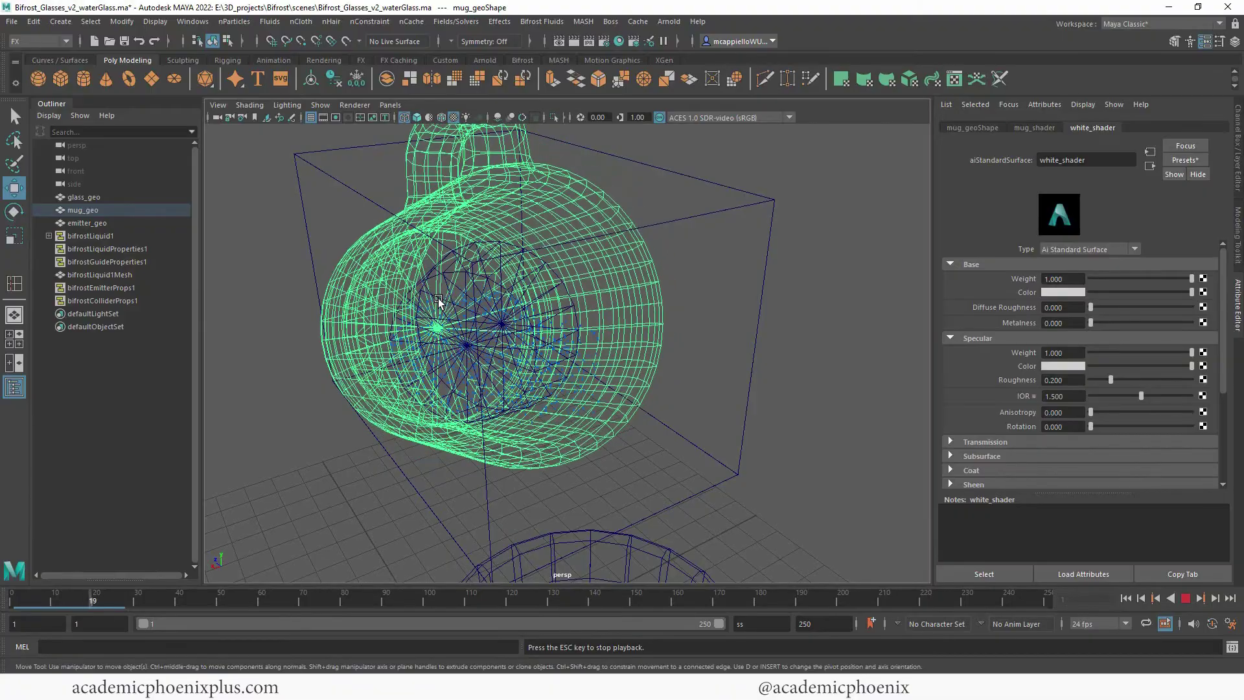
scroll(704, 417, "down", 10)
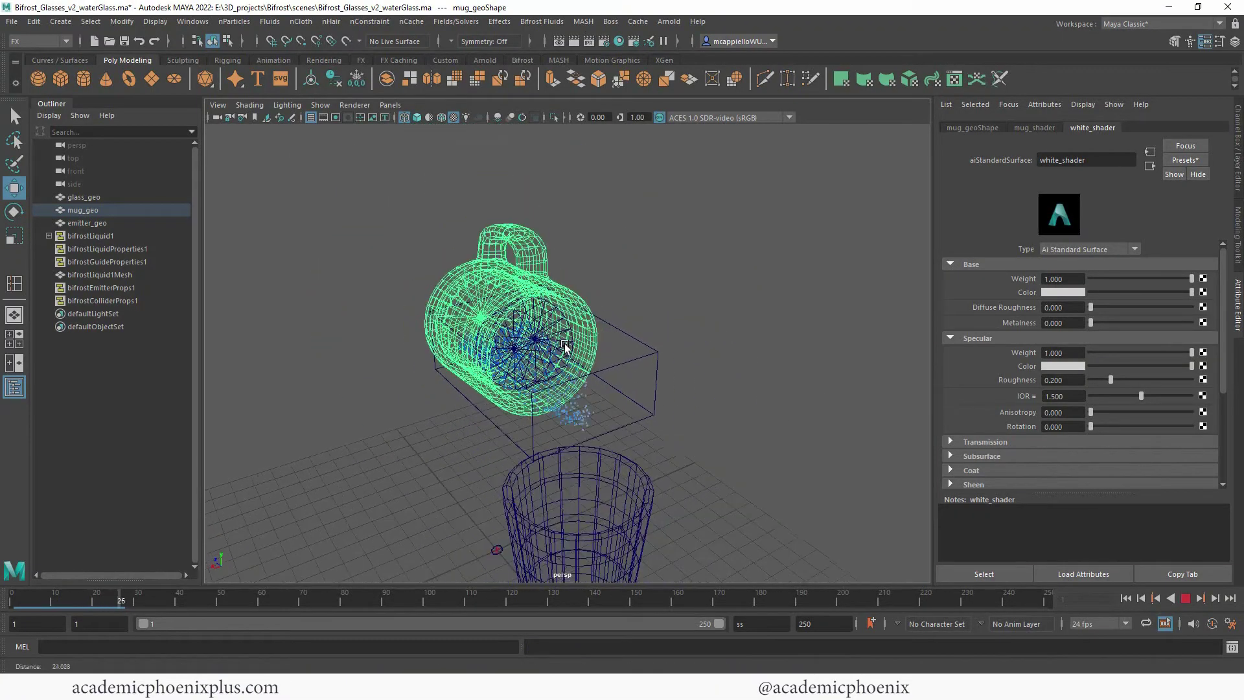
left_click_drag(704, 416, 713, 464, "alt")
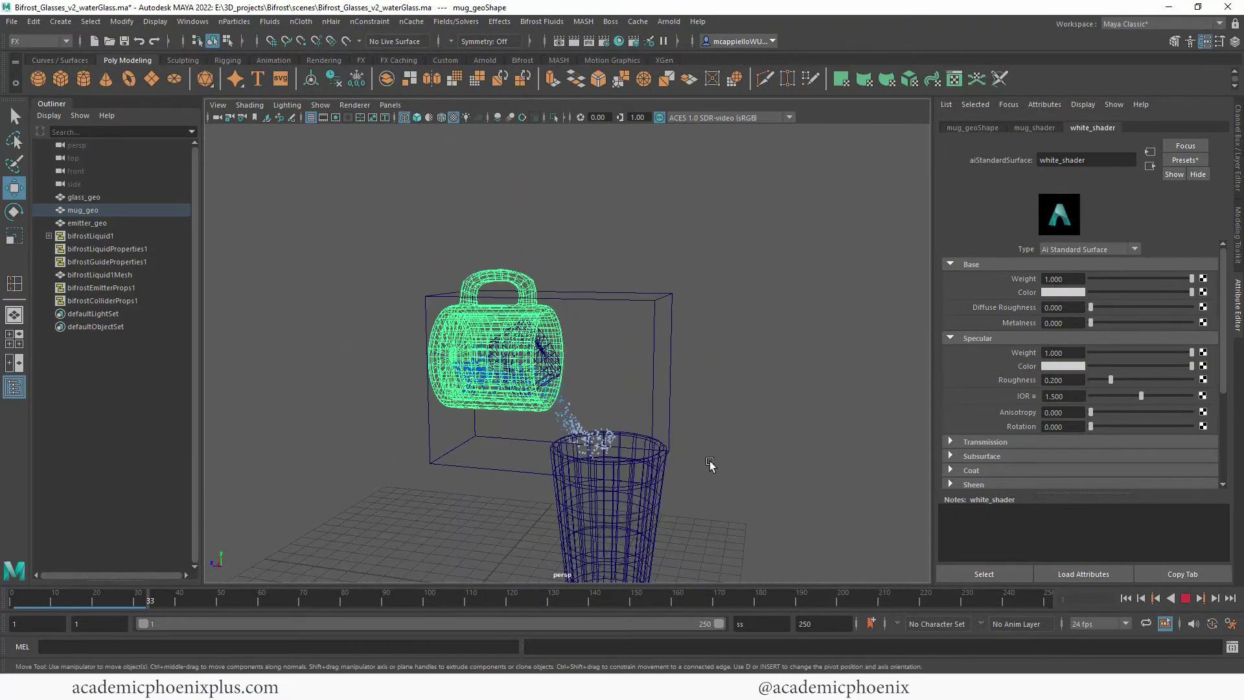
left_click(1176, 597)
left_click_drag(691, 394, 776, 401, "alt")
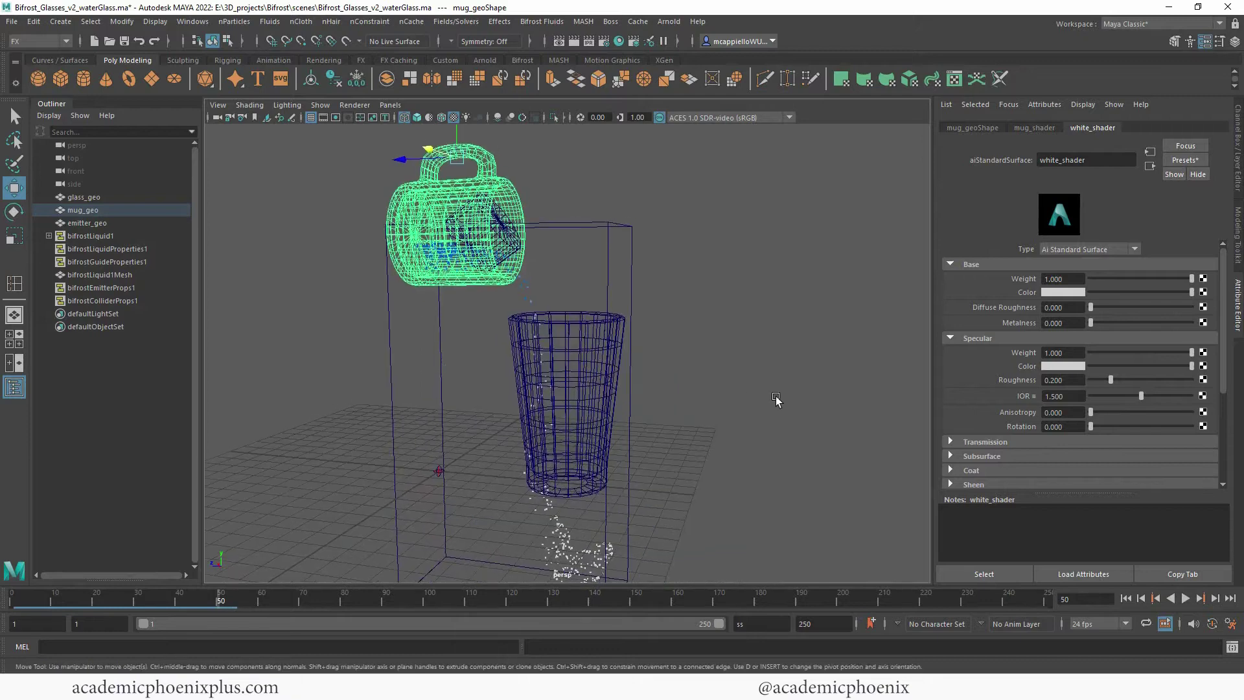
left_click_drag(713, 495, 605, 454, "alt")
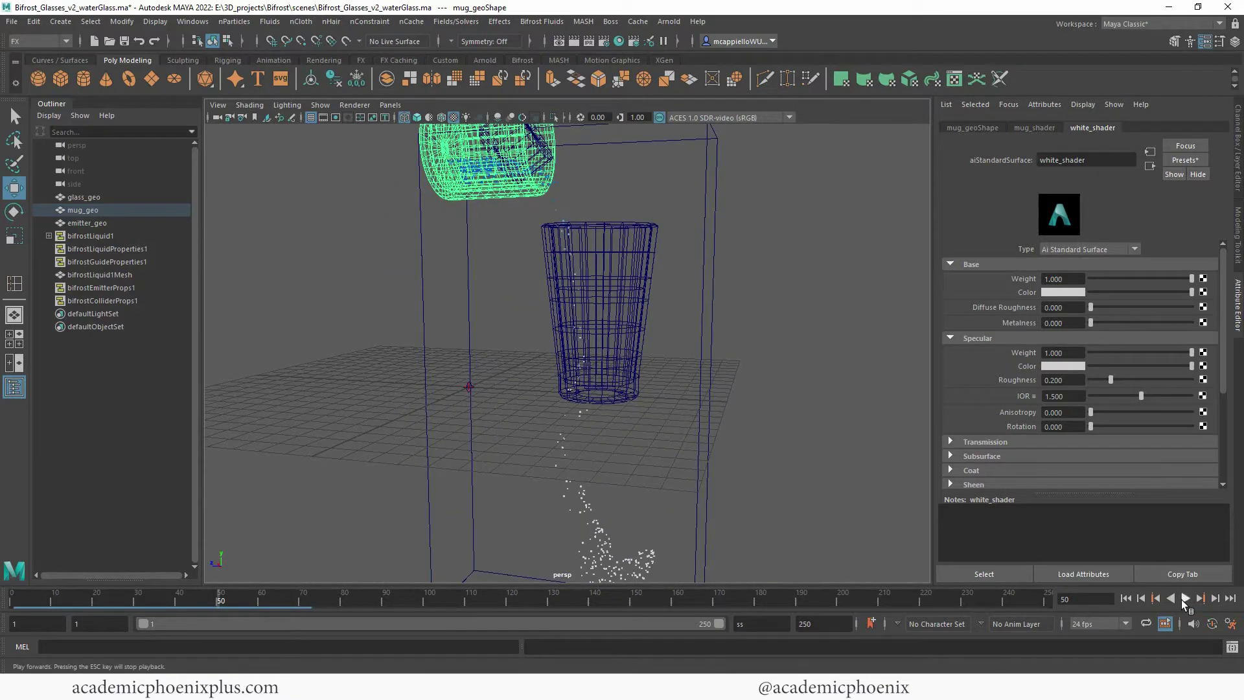
left_click(1127, 599)
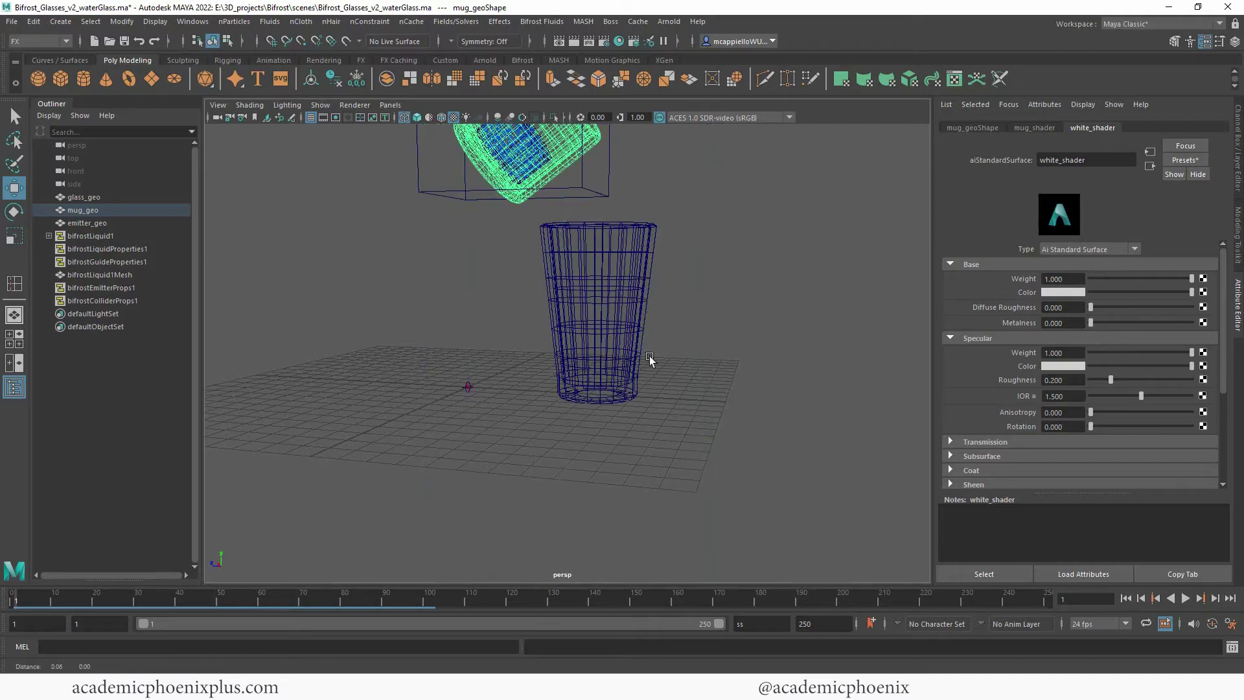
- Select the glass together with the Bifrost liquid container and add the glass as a Bifrost collider
left_click_drag(649, 356, 628, 365, "alt")
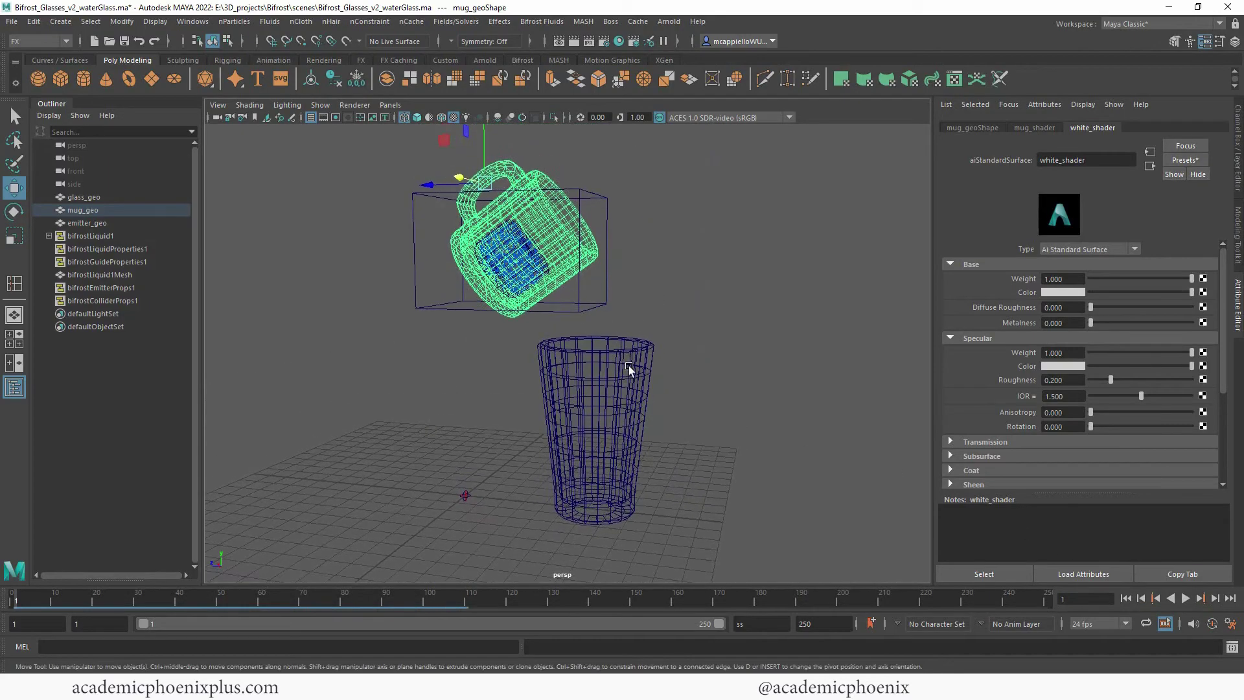
left_click(614, 299)
left_click(596, 396)
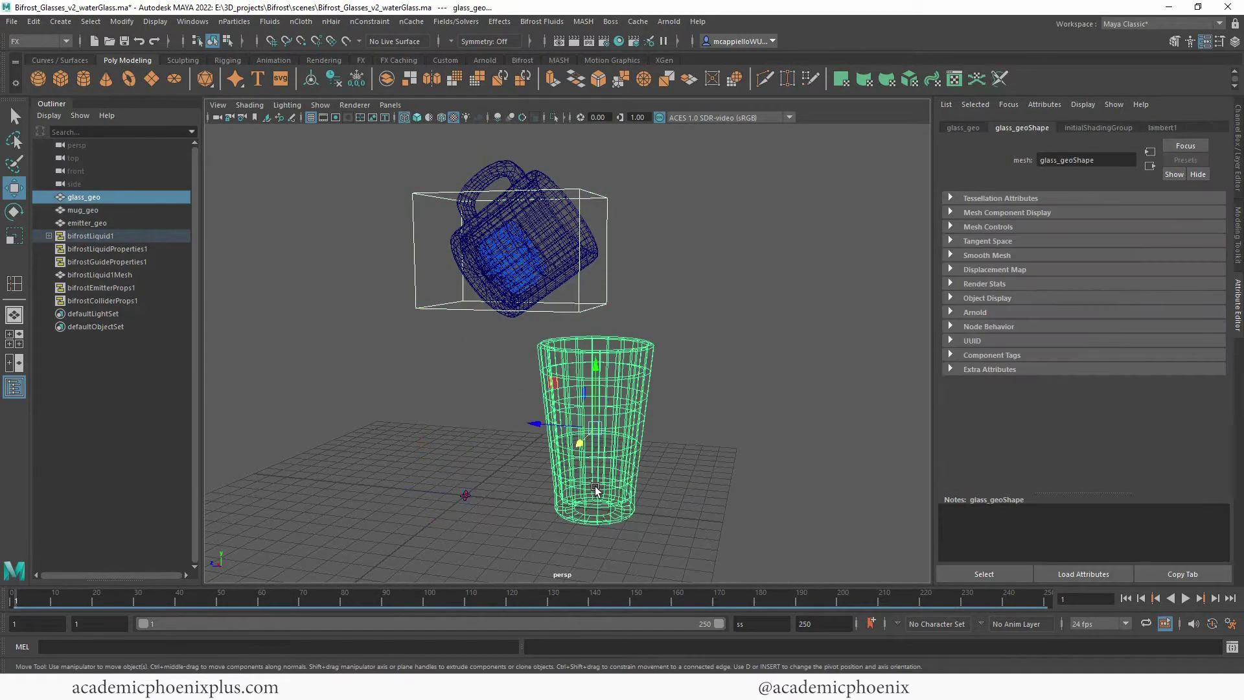
left_click(547, 21)
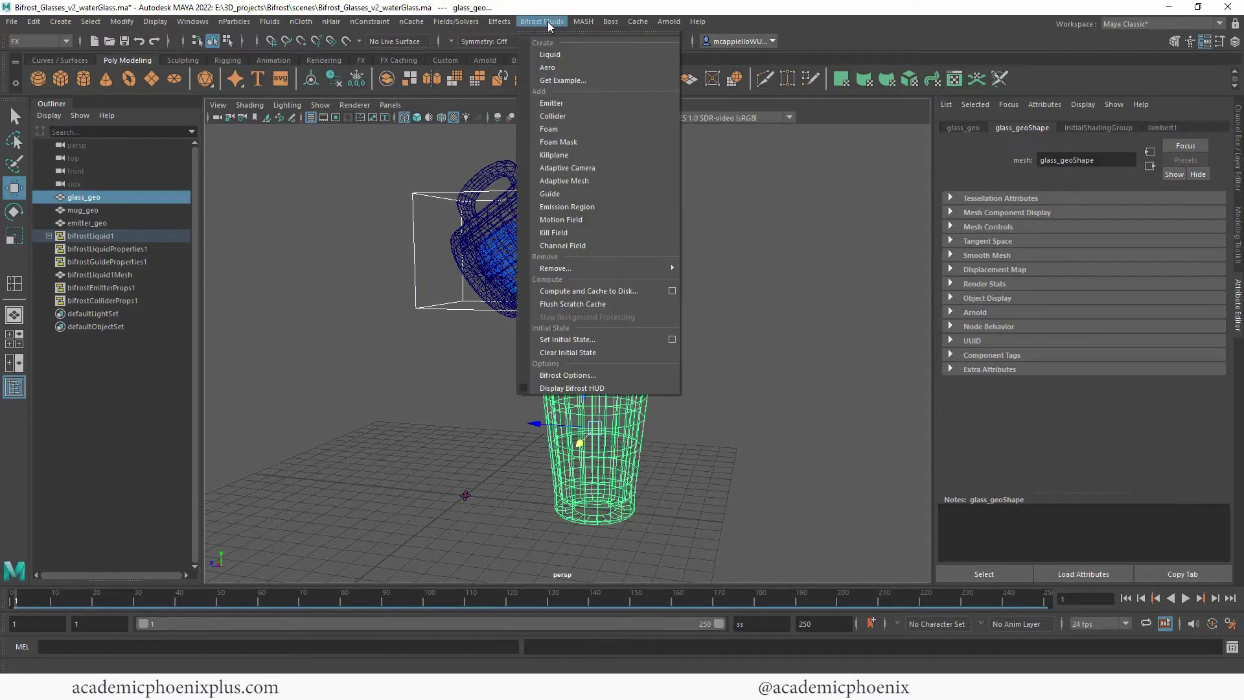
left_click(586, 112)
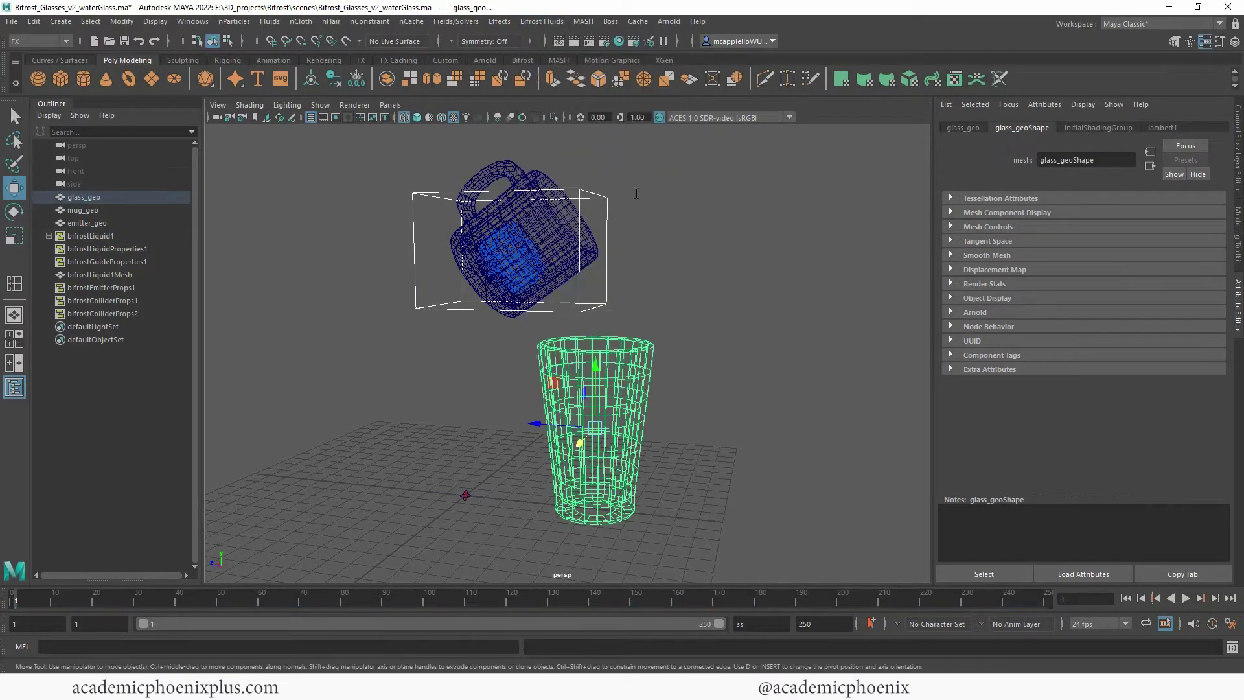
left_click(1171, 598)
left_click(1171, 598)
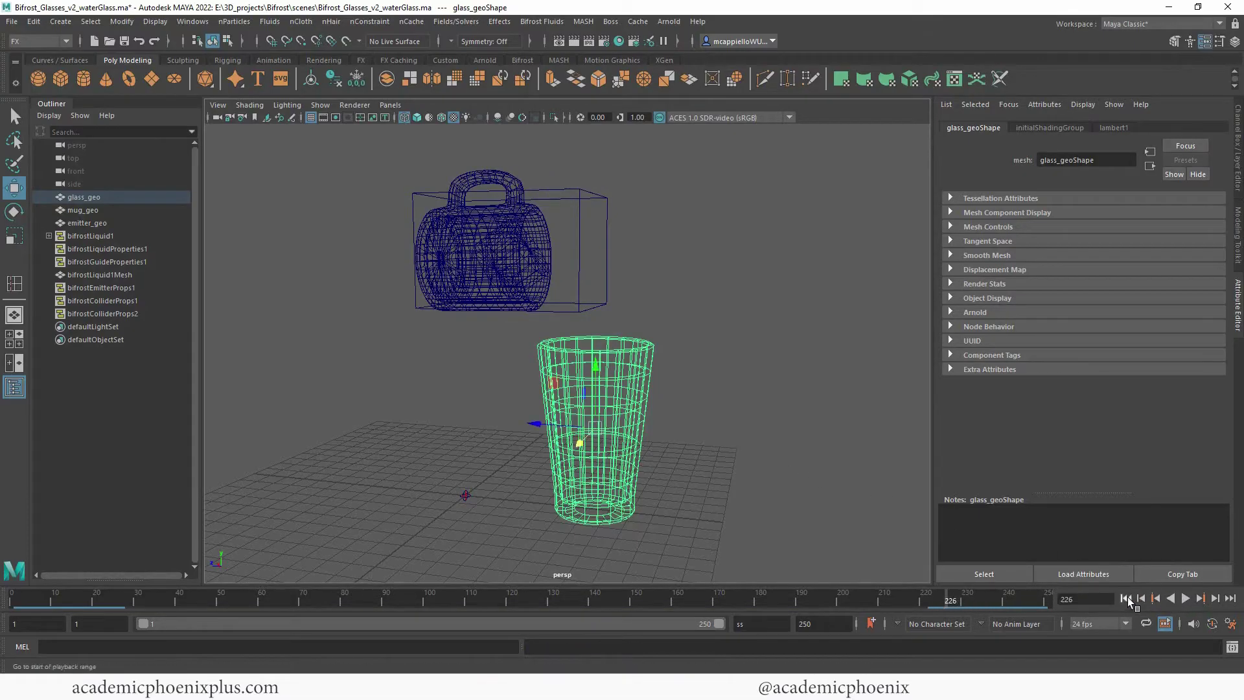
left_click(1126, 599)
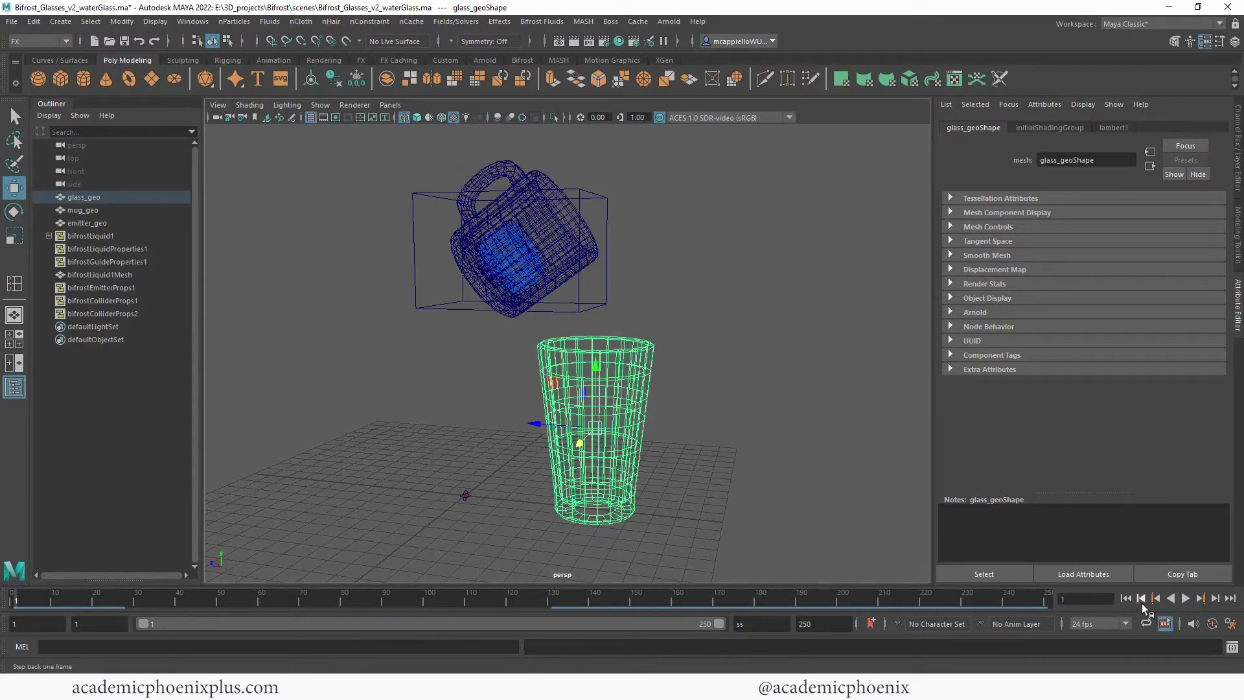
- Play the simulation from frame 1 to about frame 80 to check the liquid pouring into the glass
left_click(1185, 599)
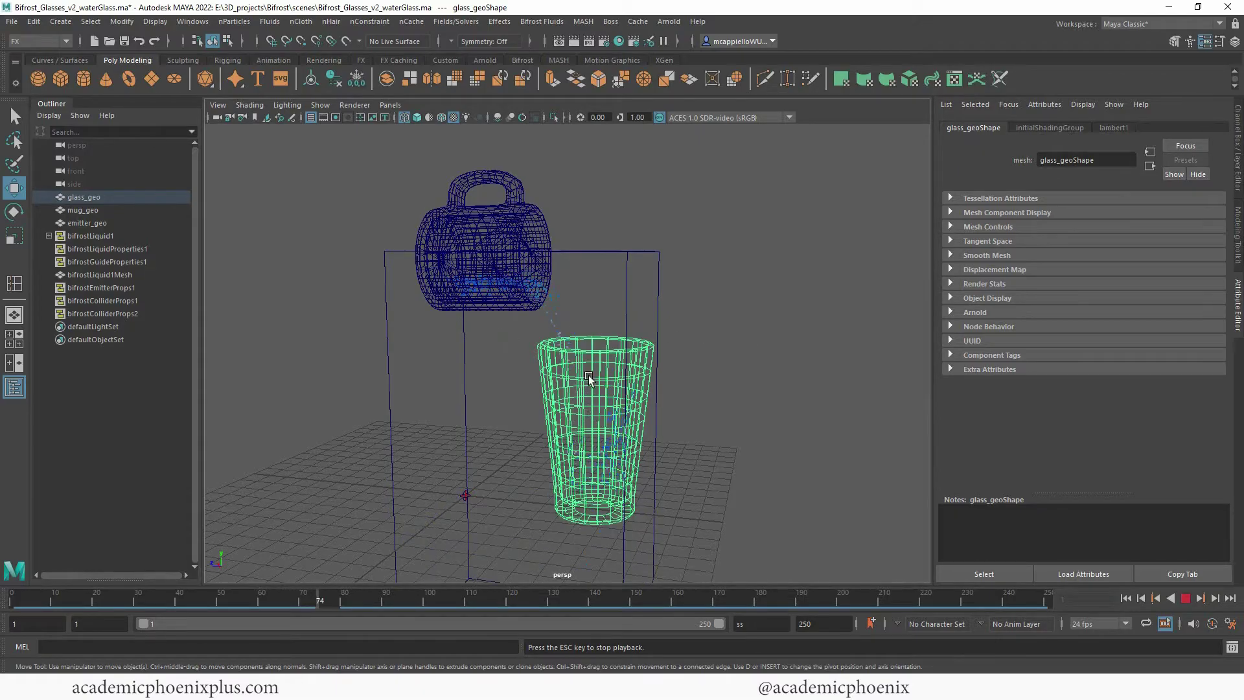
key("Escape")
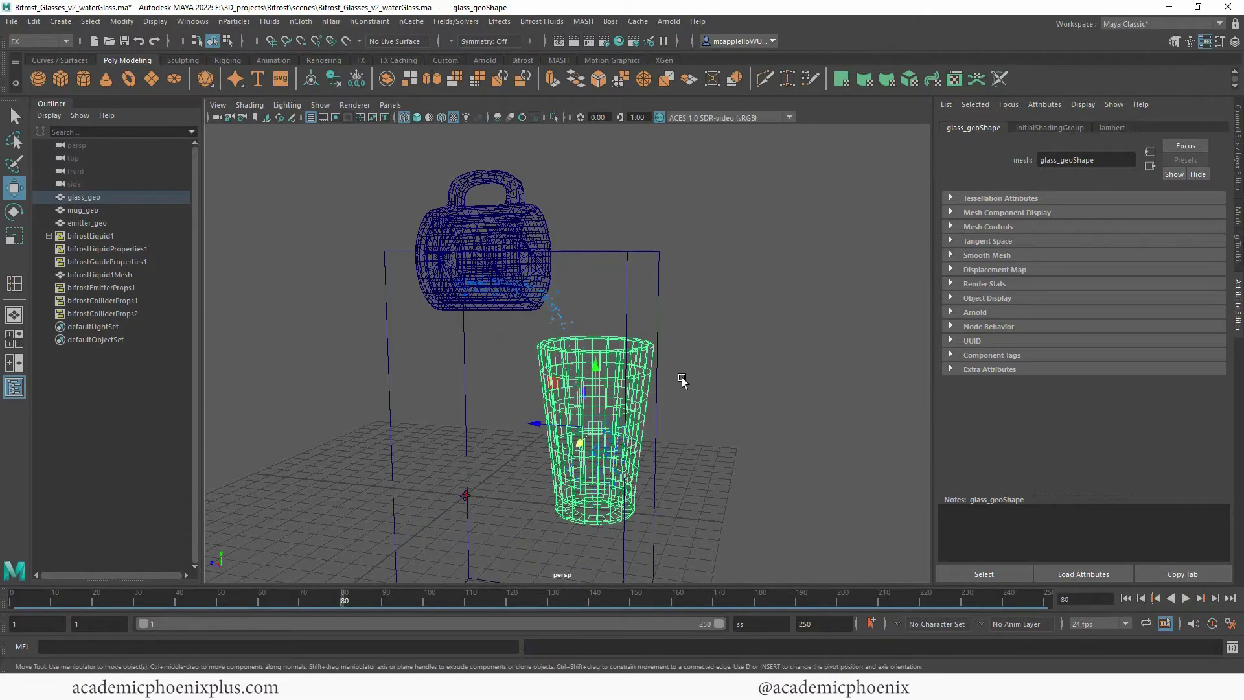
- Return to frame 1, create a polygon plane at the origin and scale it uniformly to about 21
left_click_drag(742, 370, 744, 303, "alt")
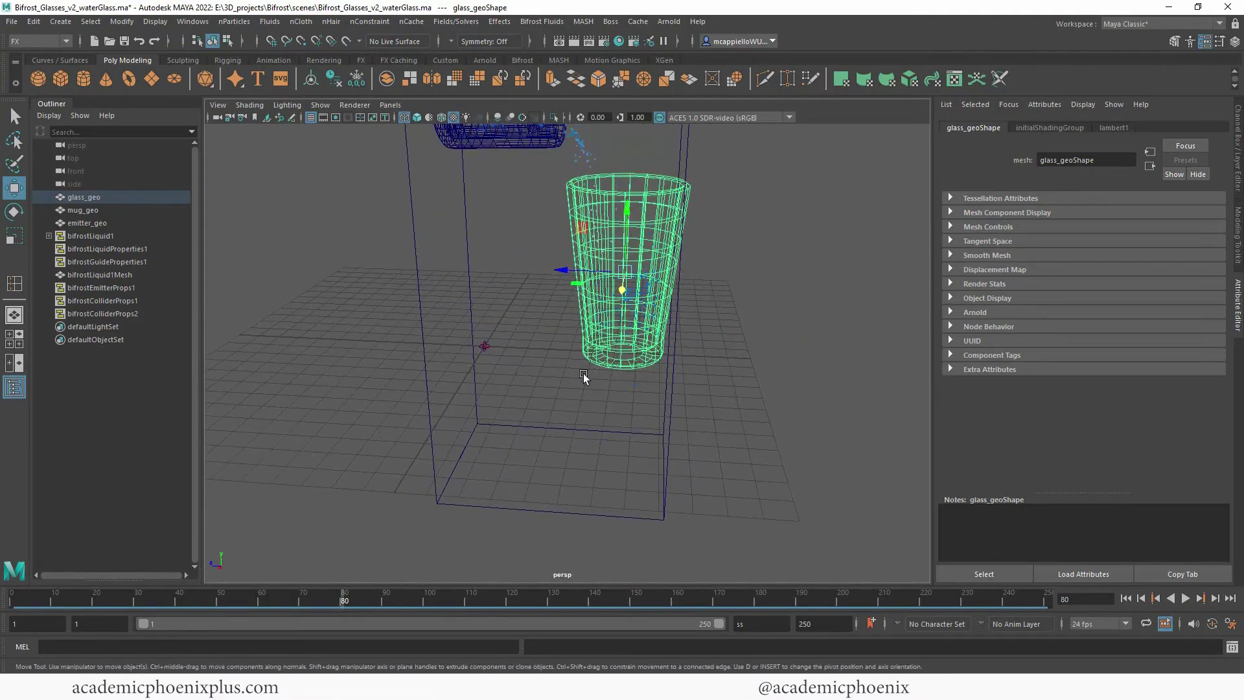
left_click_drag(623, 409, 700, 474, "alt")
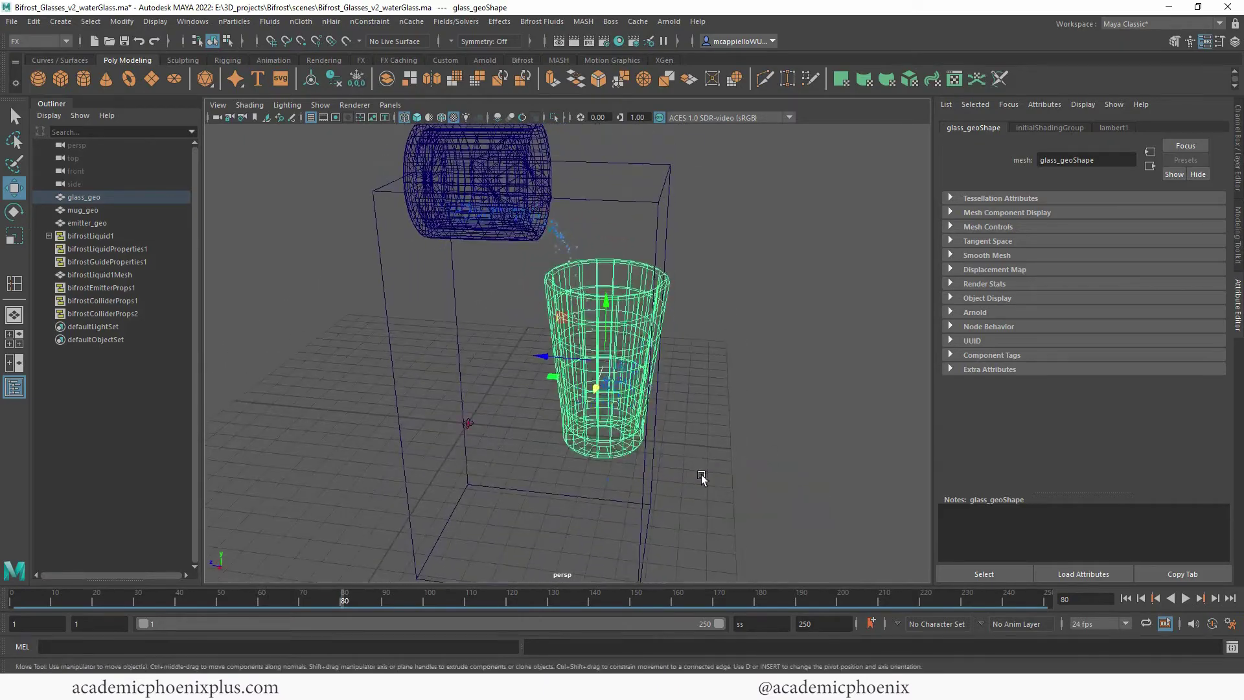
left_click(1124, 598)
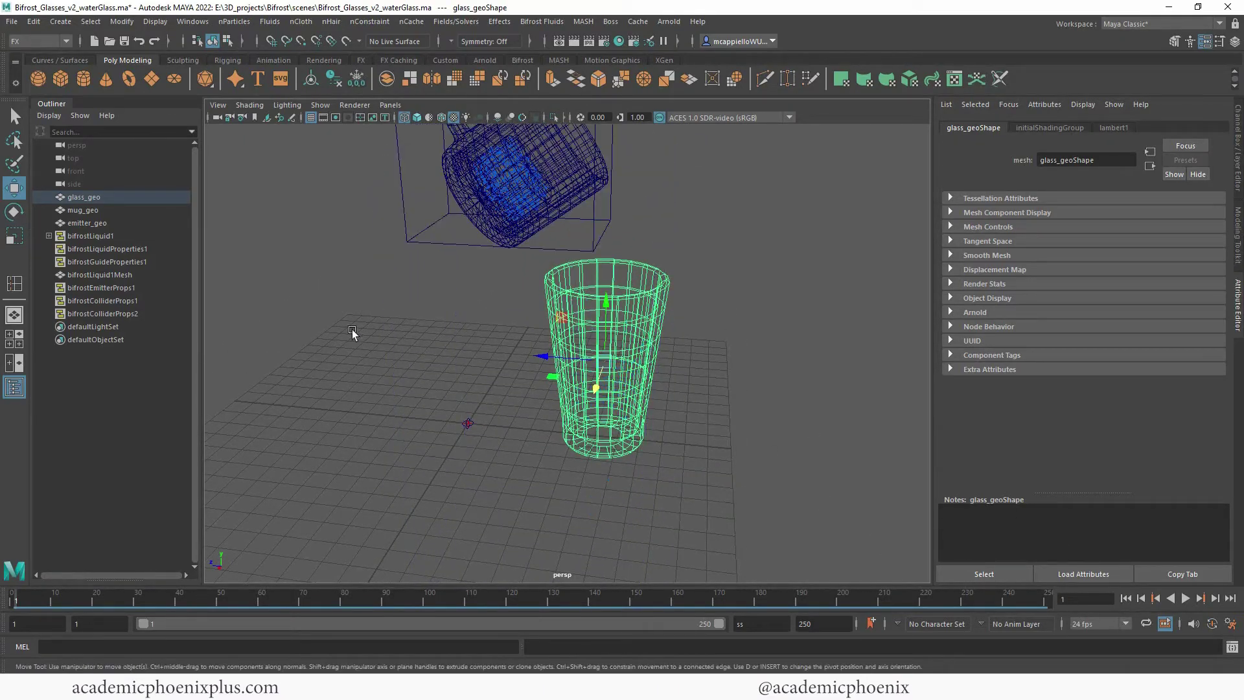
left_click(150, 77)
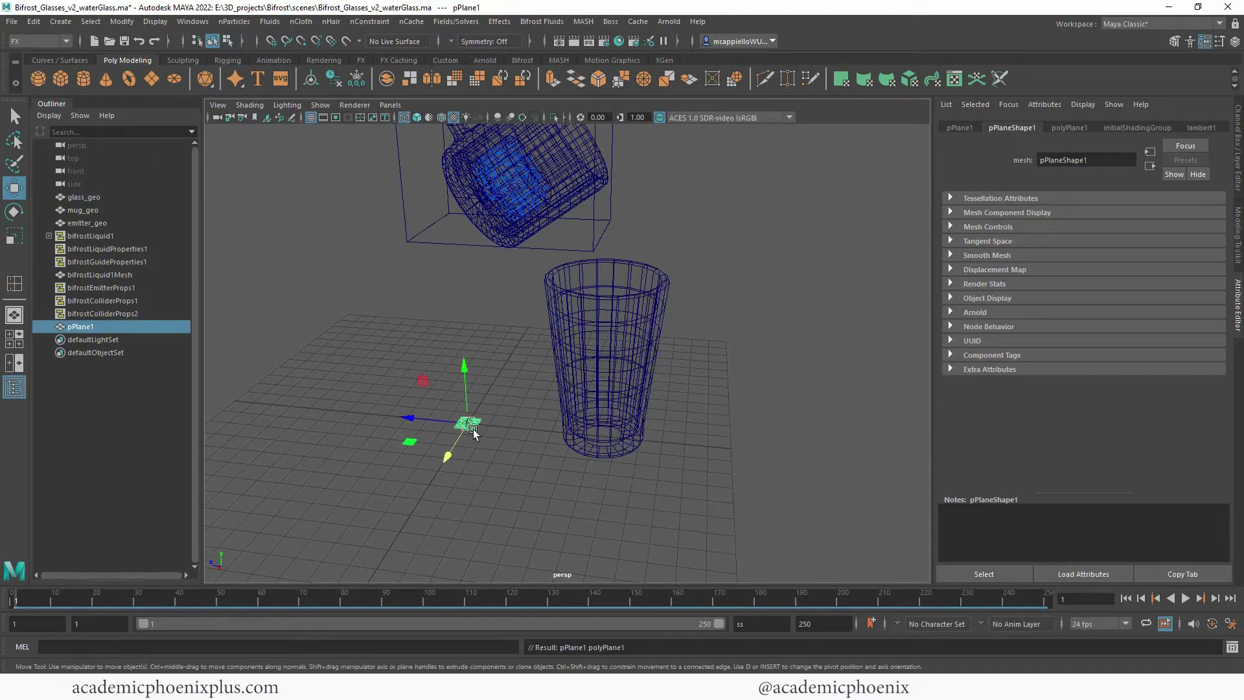
key("r")
left_click_drag(477, 425, 771, 442)
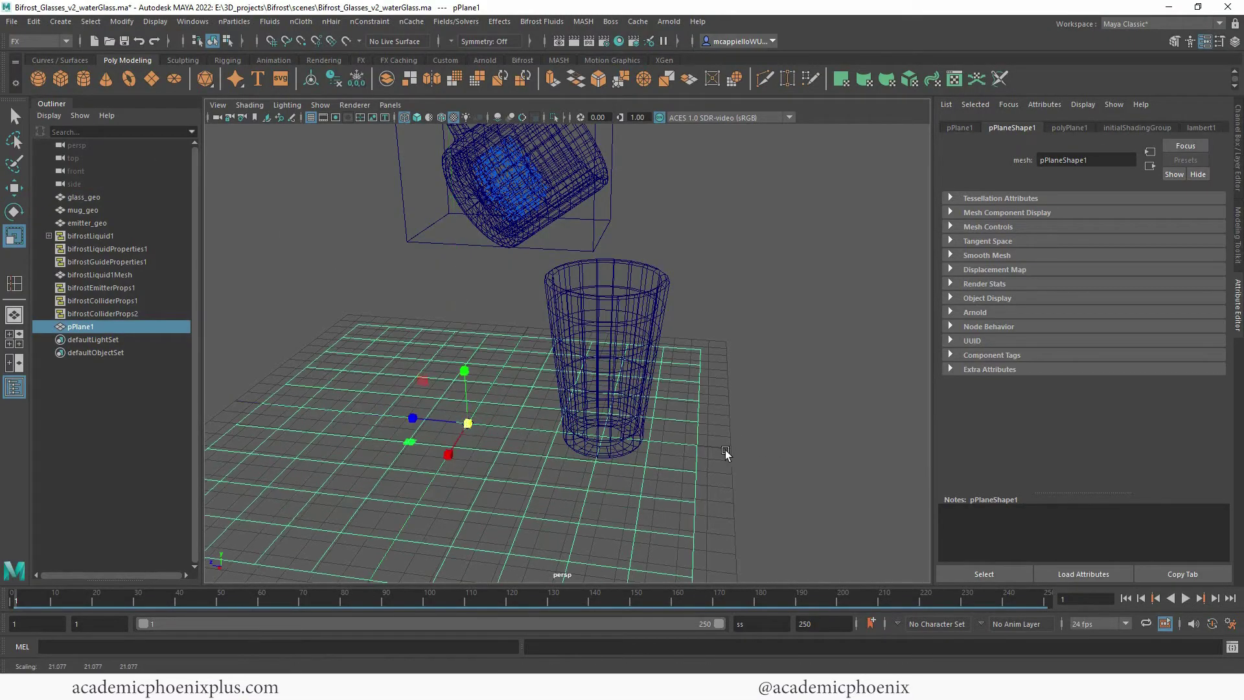
- Move the new plane so that it lies beneath the glass and rename it killplane_geo
key("w")
left_click_drag(427, 421, 638, 421)
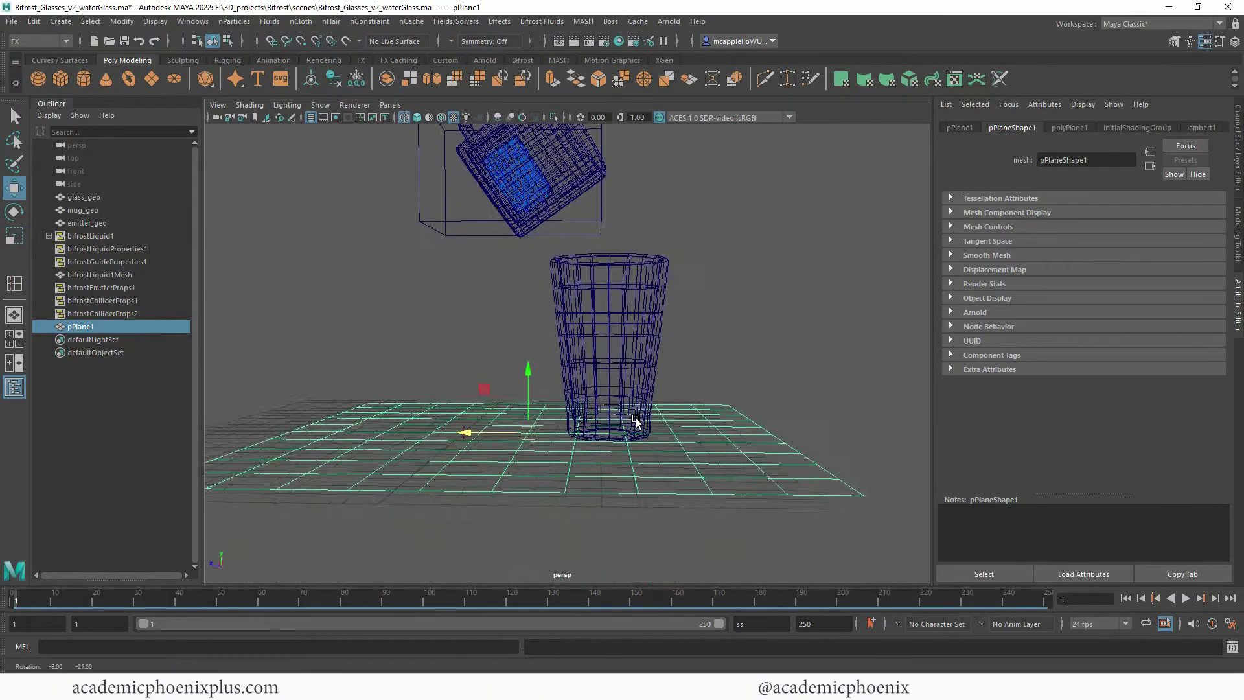
left_click_drag(529, 376, 766, 369)
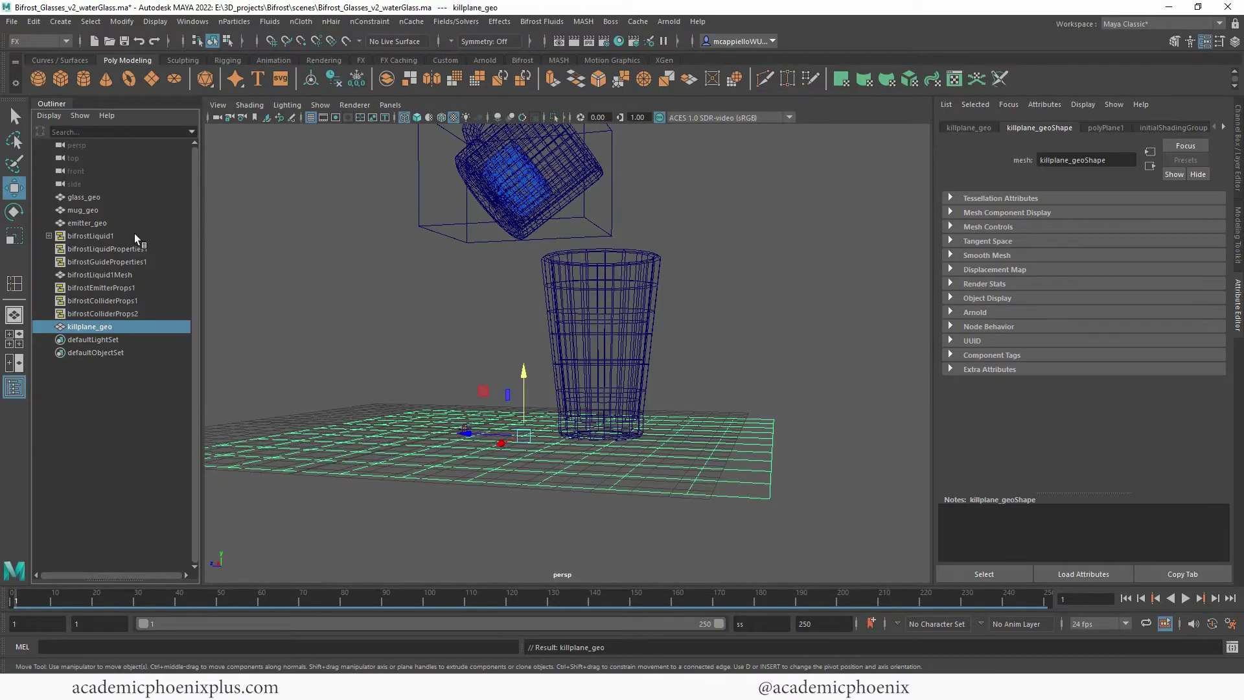
- Add a Bifrost killplane with killplane_geo and the liquid container selected, and play the simulation to about frame 100
left_click(536, 22)
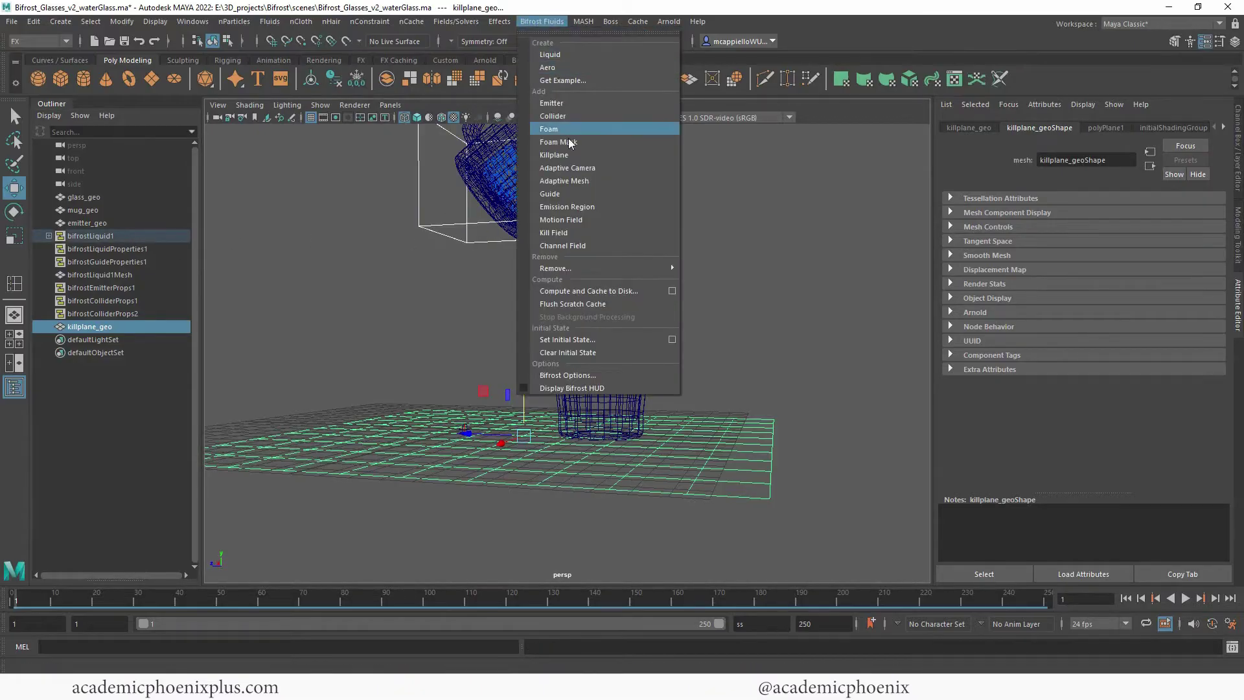
left_click(554, 155)
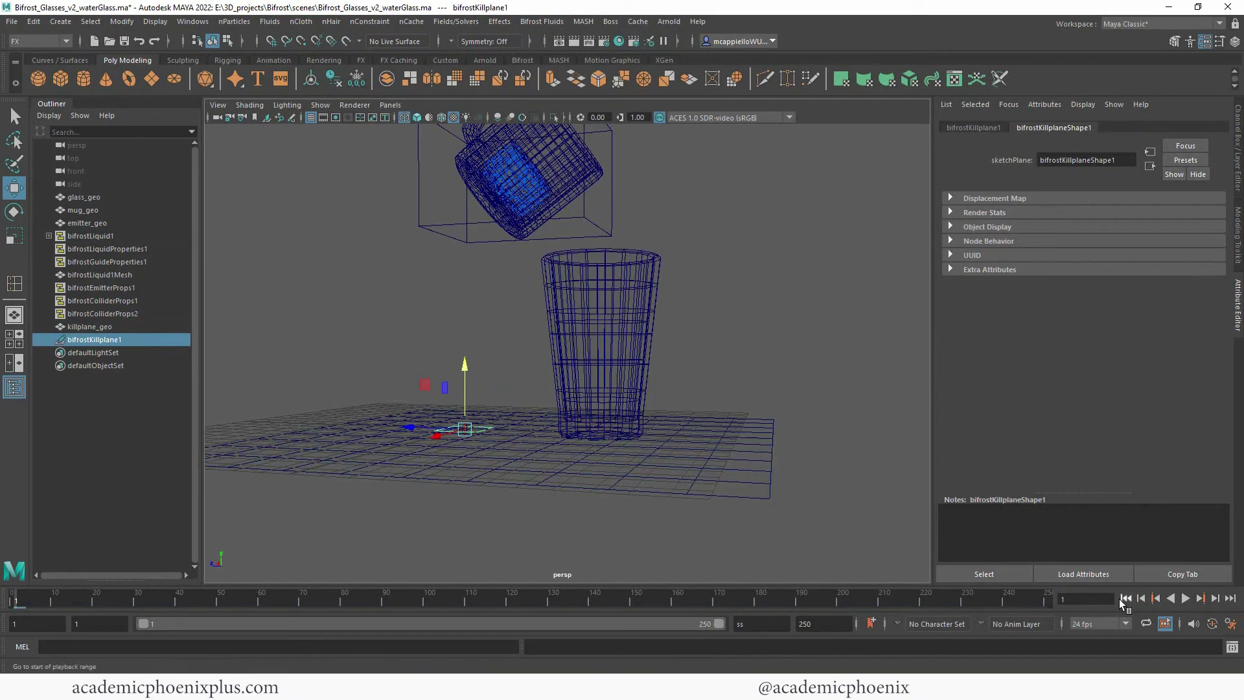
left_click(1182, 603)
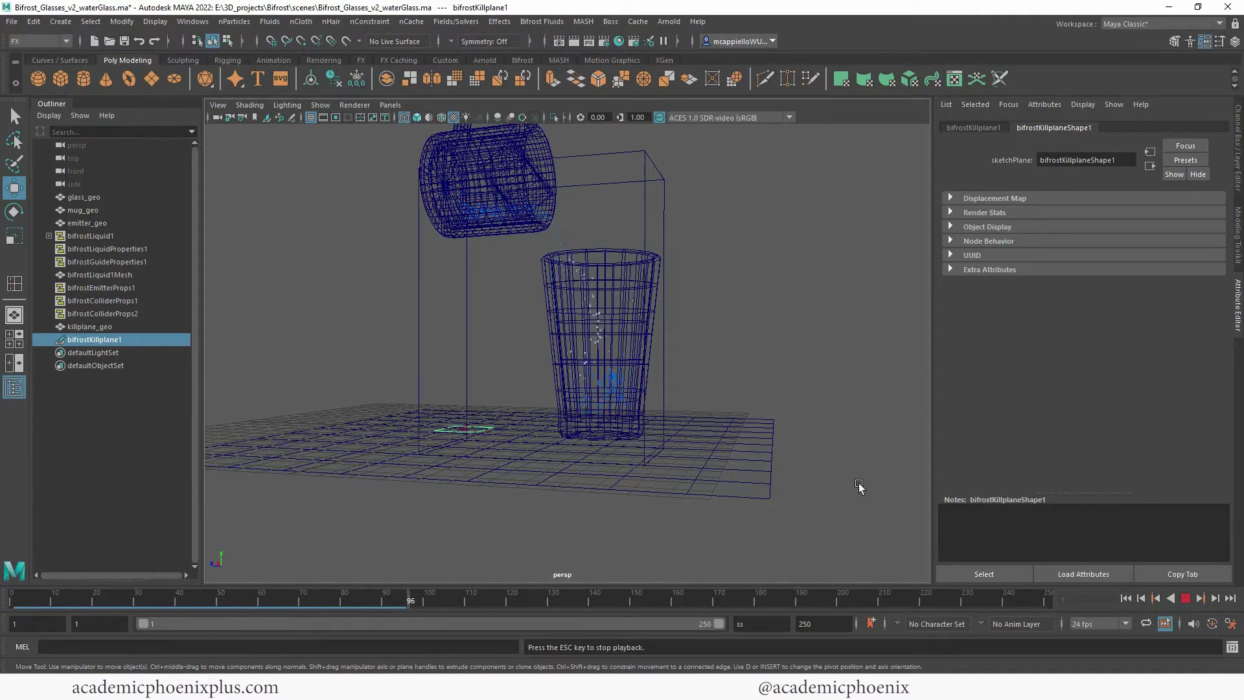
left_click(1185, 598)
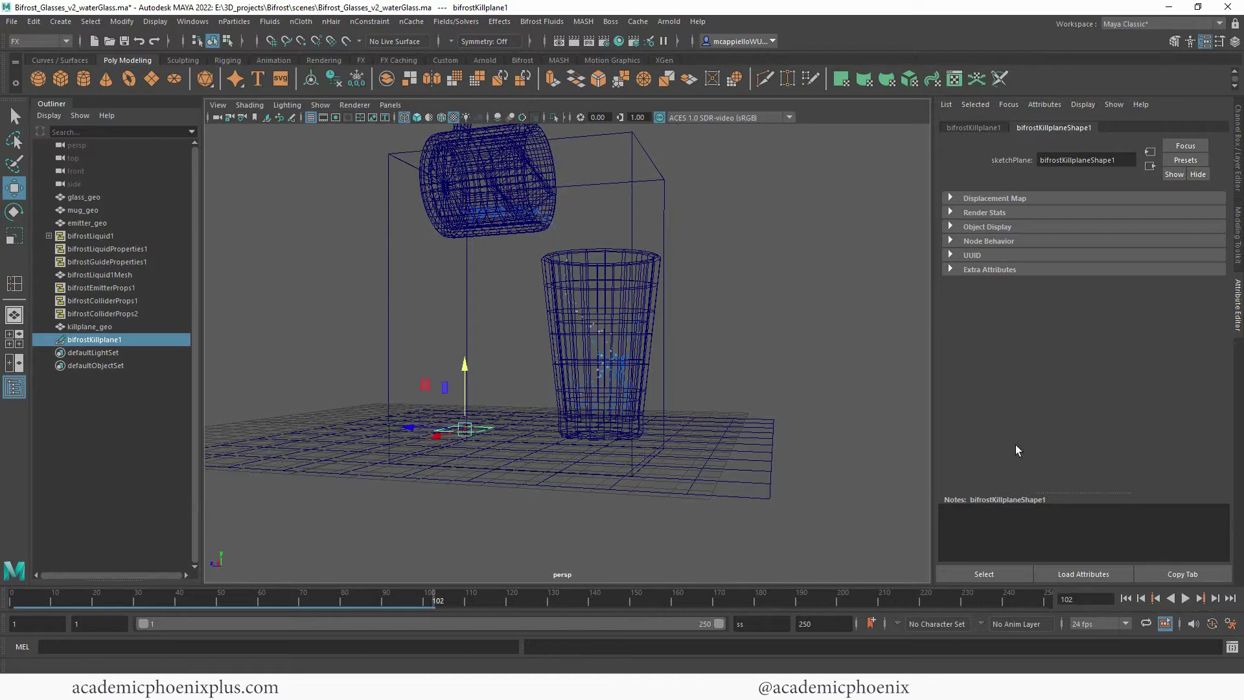
- Hide the emitter cylinder inside the mug and return to frame 1
scroll(755, 263, "up", 3)
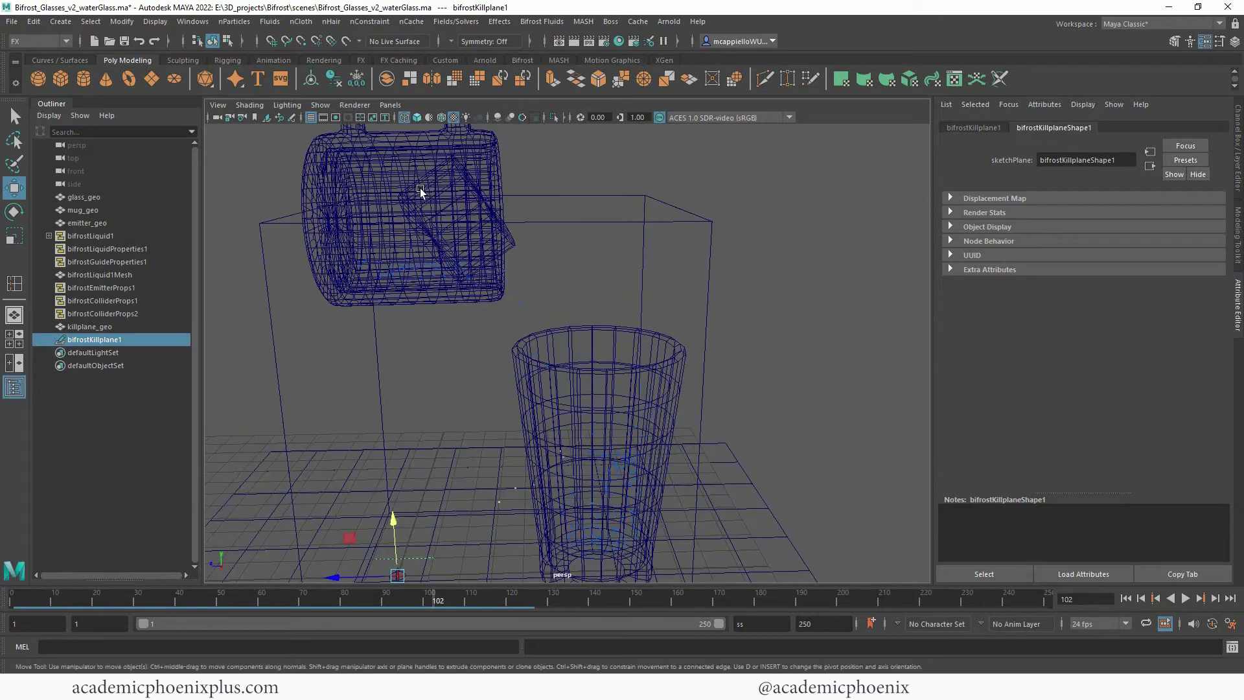
left_click(505, 238)
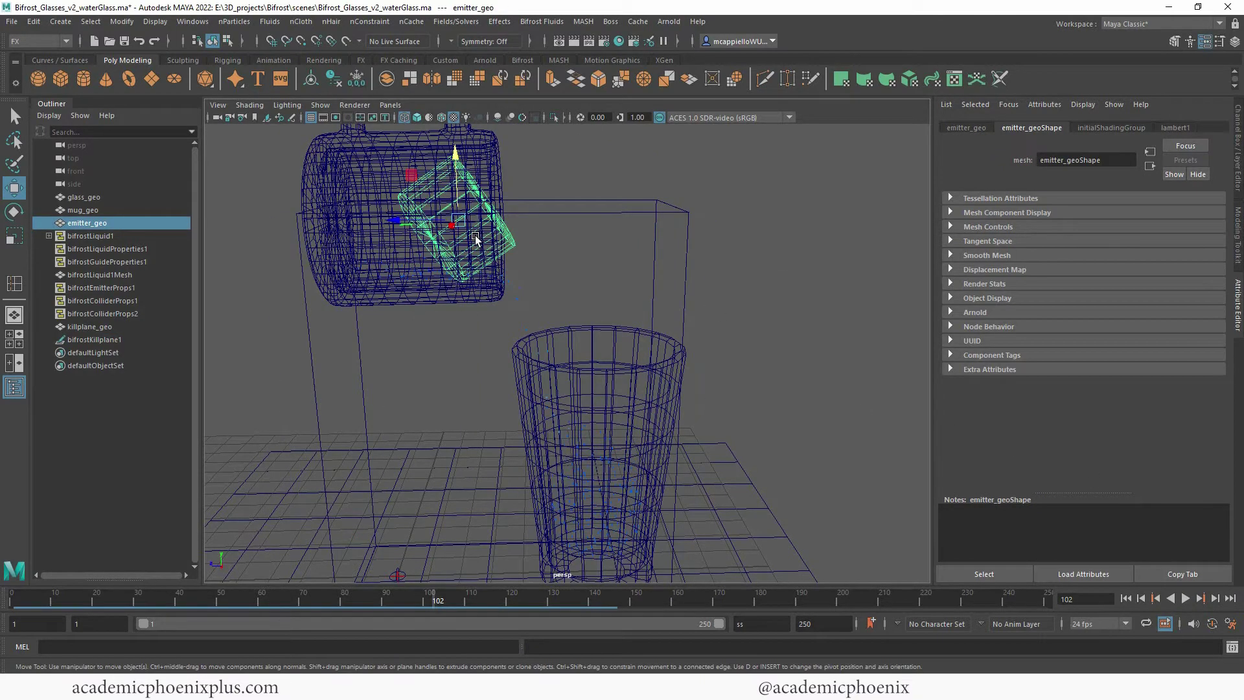
key("ctrl+h")
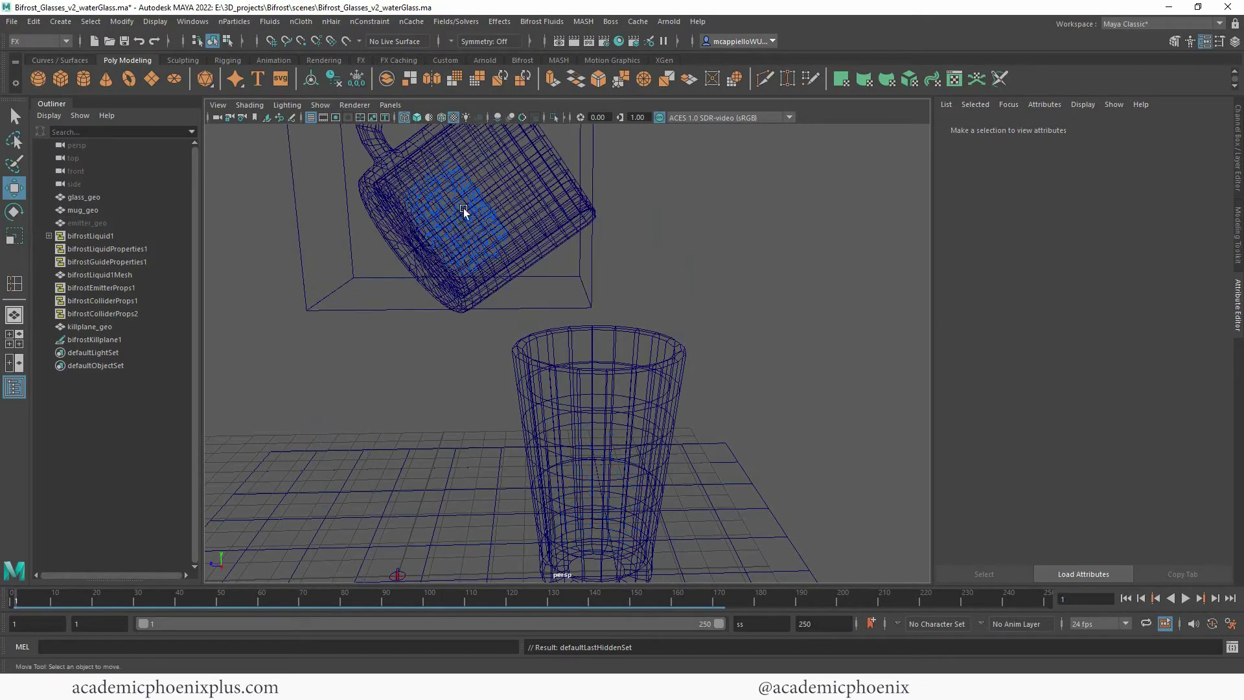
- Play the simulation from frame 1 to about frame 41 and examine the particles falling from the mug into the glass
left_click_drag(651, 221, 576, 247, "alt")
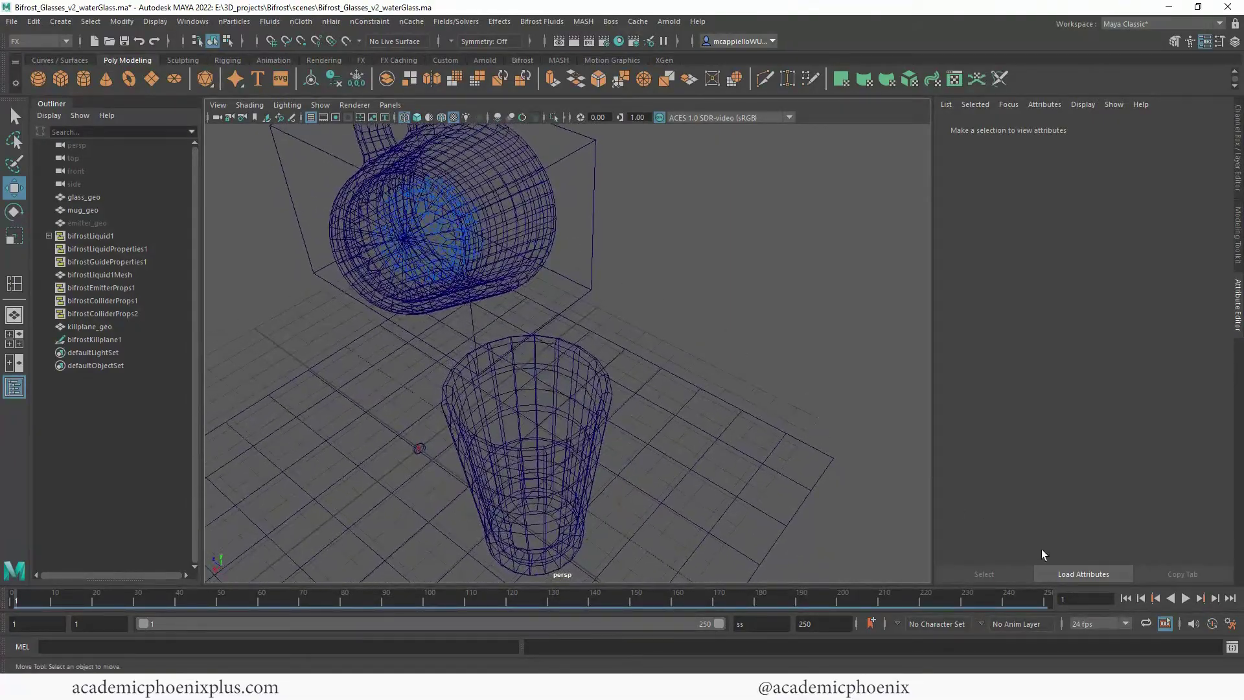
left_click(1183, 600)
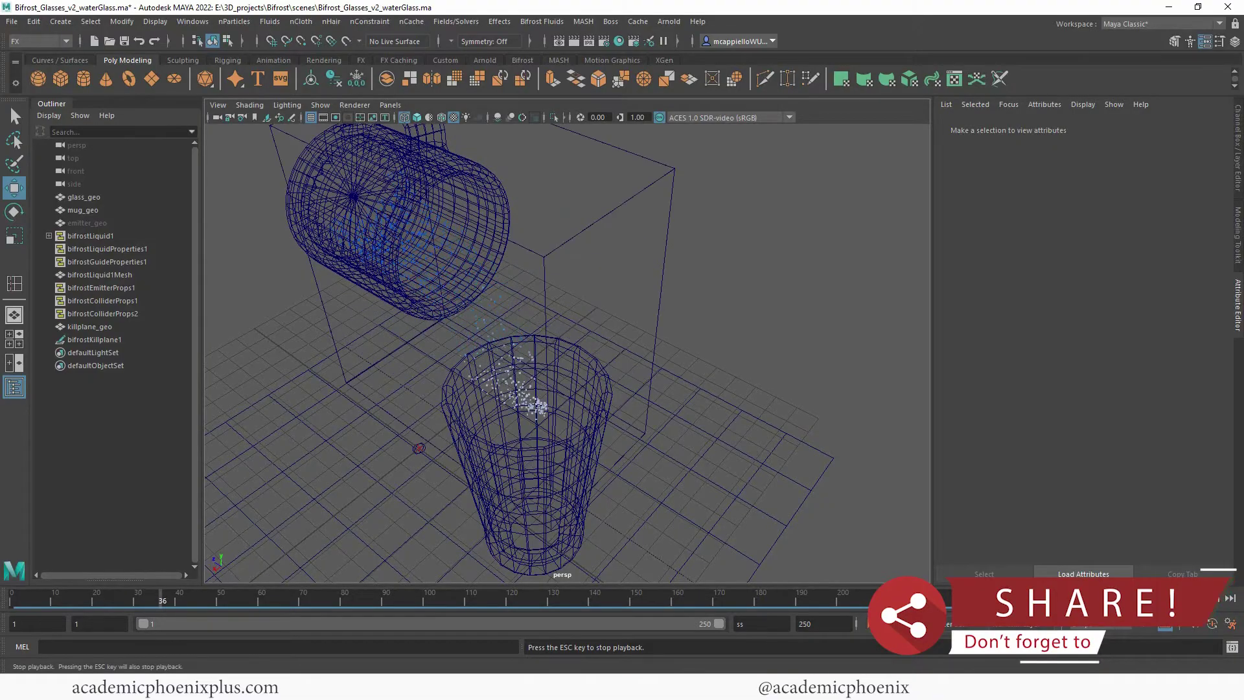
left_click(1184, 599)
left_click_drag(744, 453, 592, 289, "alt")
right_click_drag(592, 290, 688, 325, "alt")
left_click_drag(688, 325, 651, 328, "alt")
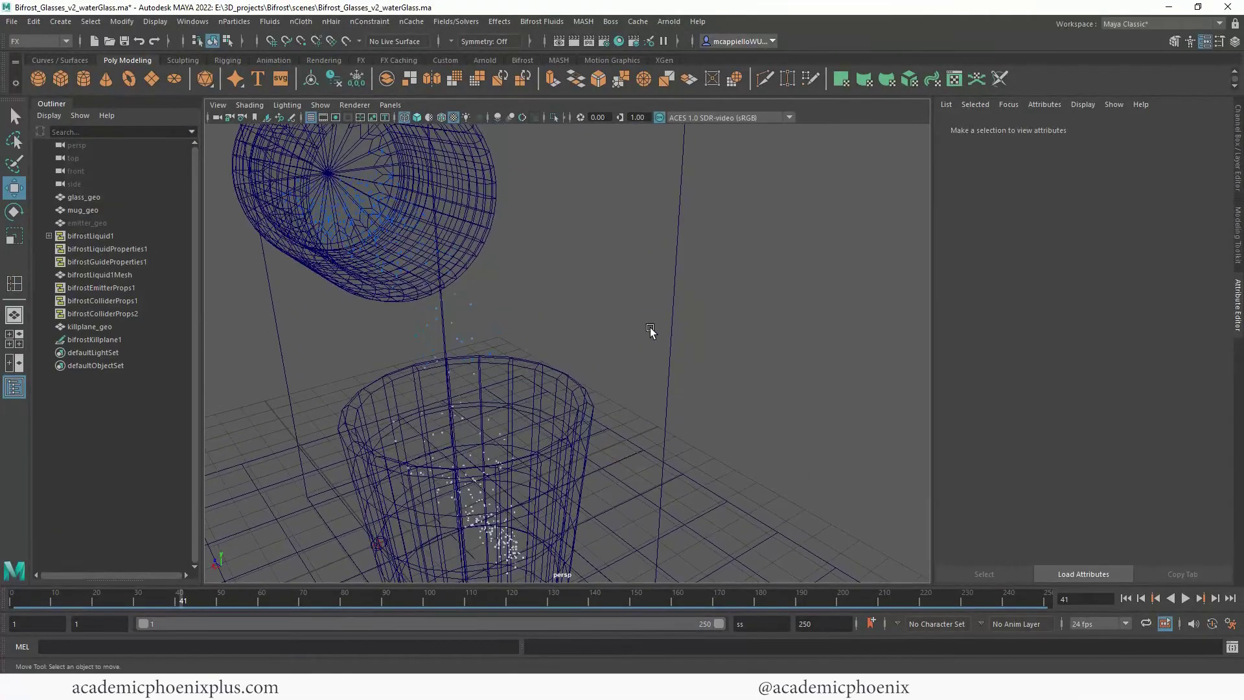
- Select the Bifrost liquid container and enable Bifrost Meshing in its liquid shape attributes
left_click(675, 334)
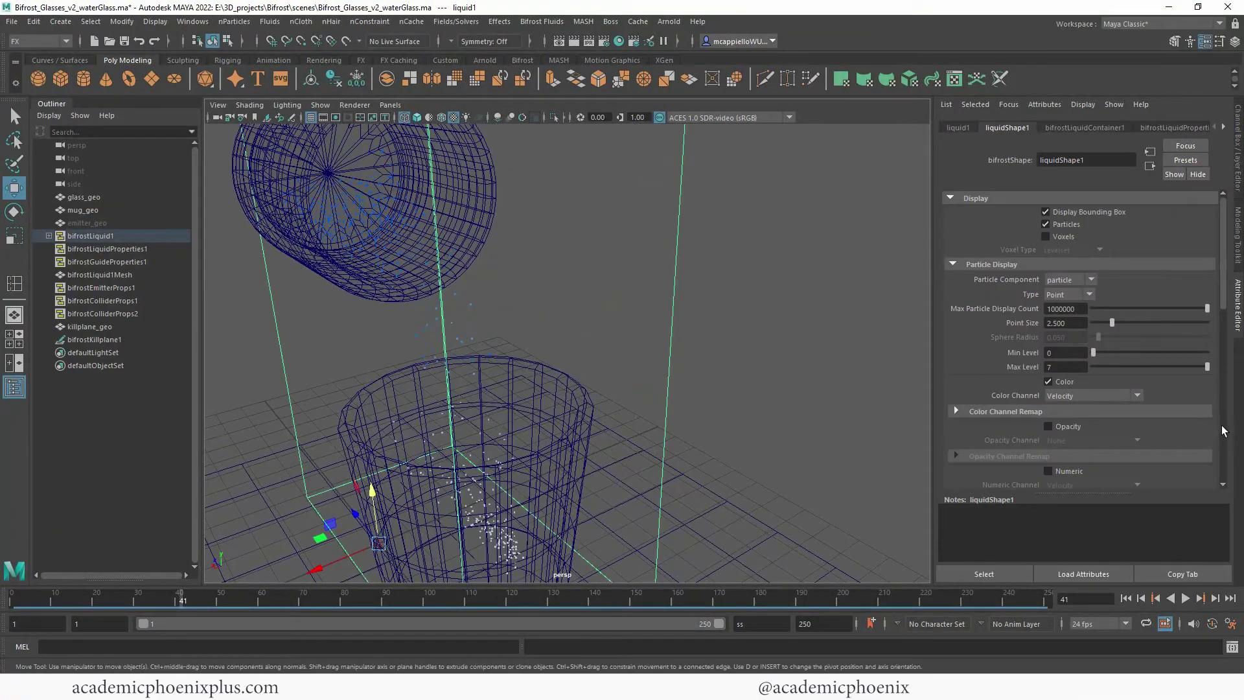
scroll(1222, 430, "down", 6)
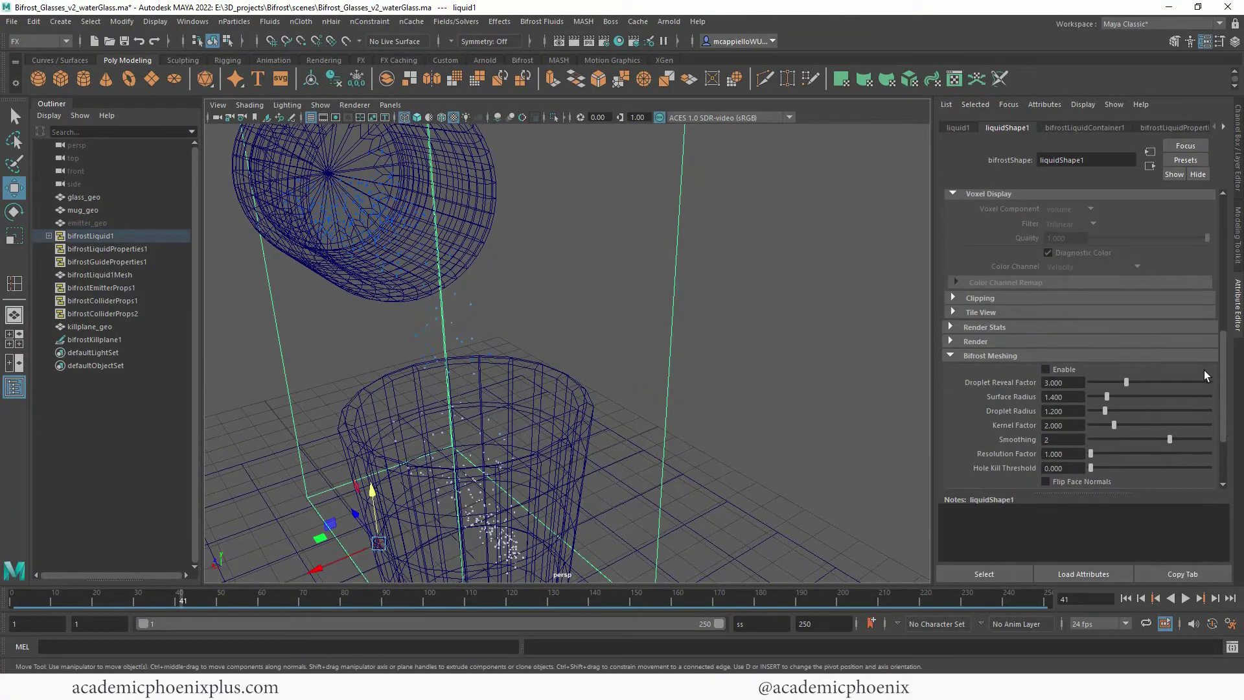
scroll(1211, 310, "up", 4)
scroll(1214, 350, "down", 4)
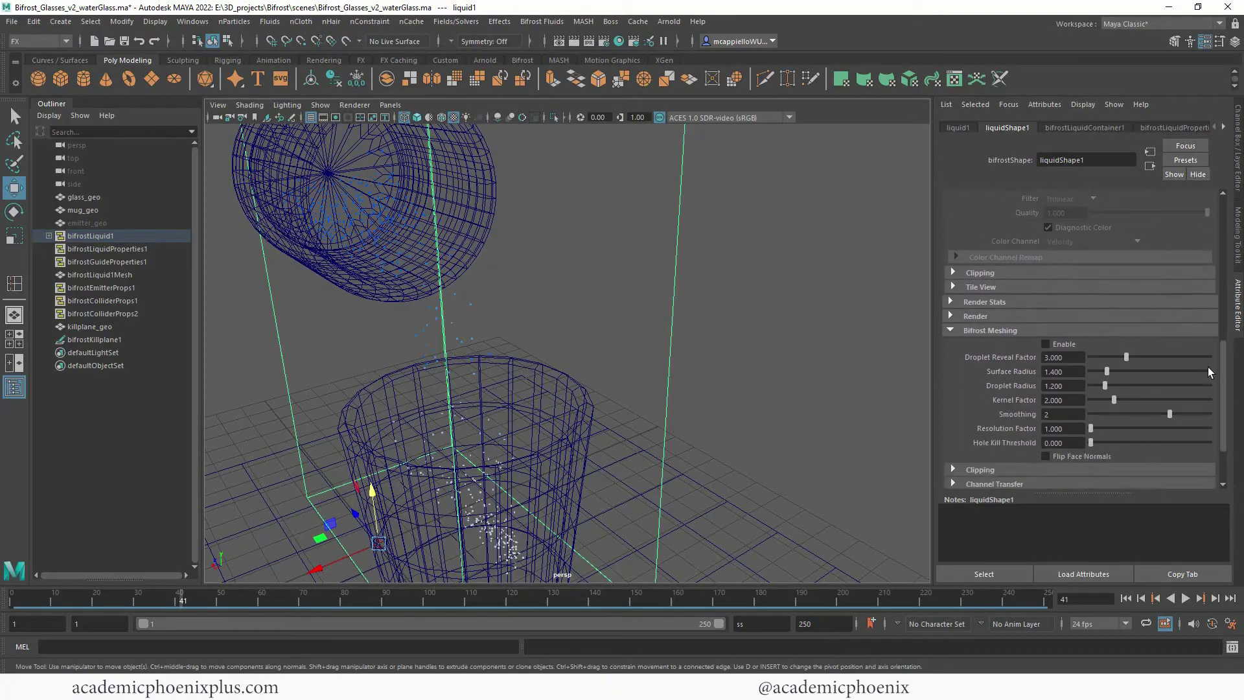
left_click(1004, 332)
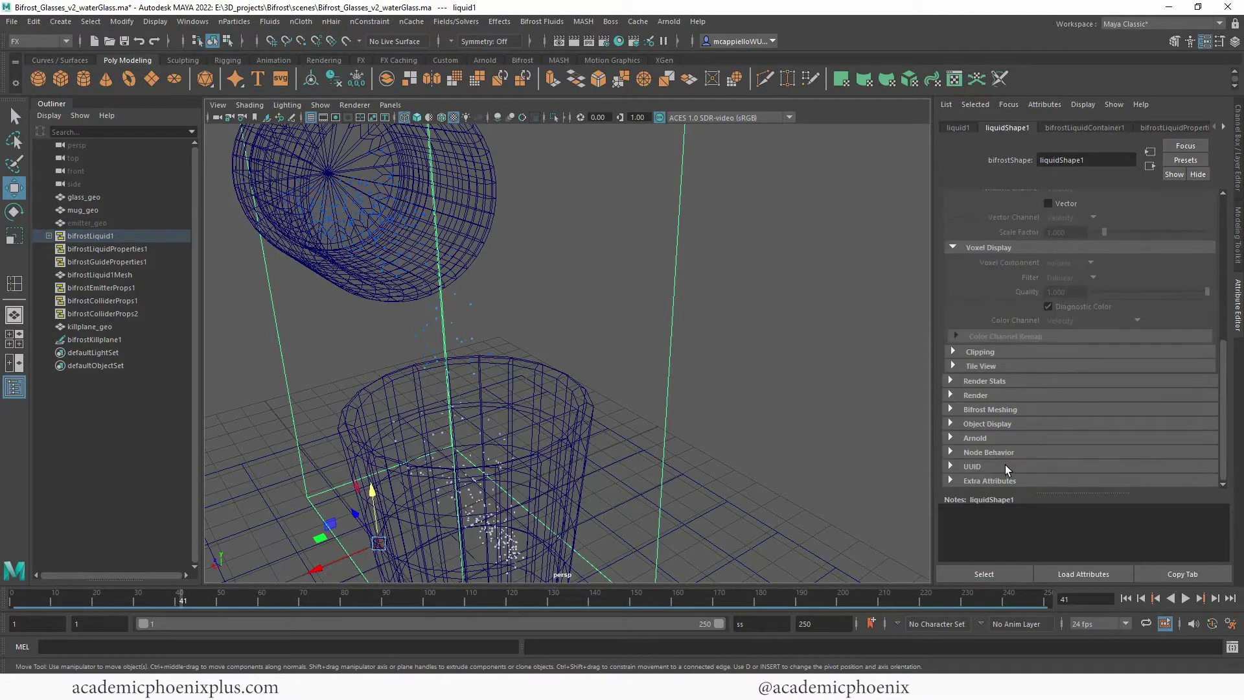
left_click(998, 411)
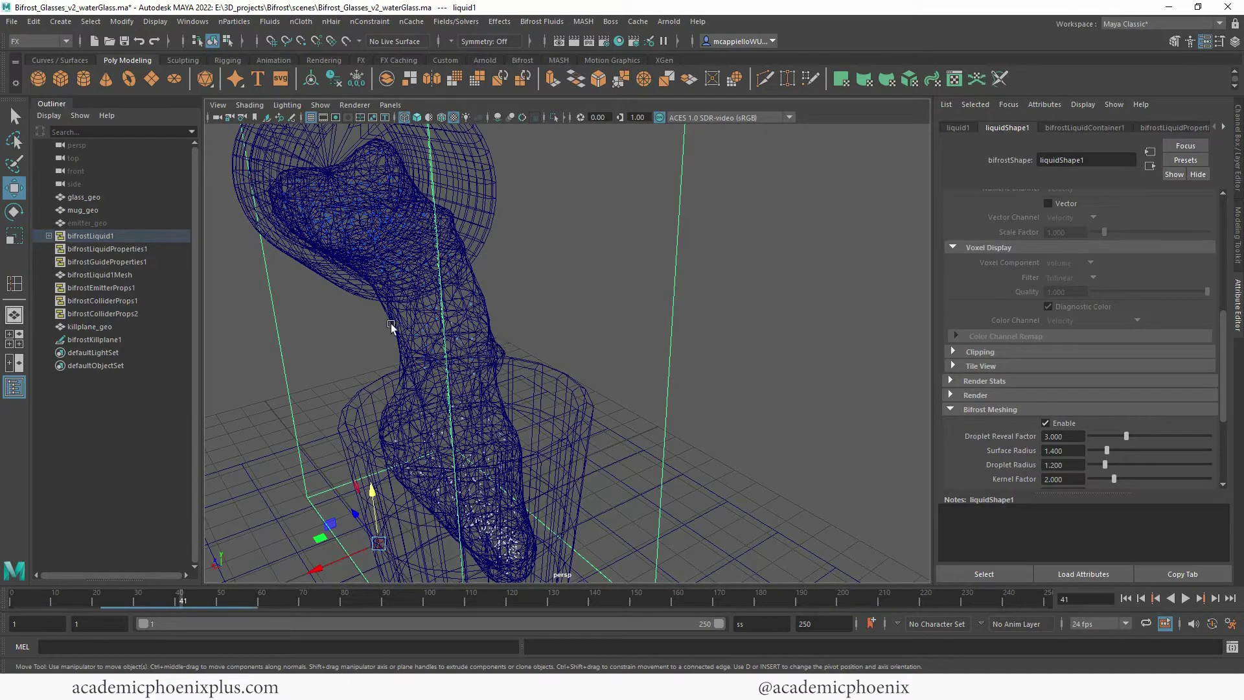
- Add an Arnold Physical Sky light and render the meshed liquid at frame 41 in the Arnold RenderView
left_click(668, 21)
mouse_move(712, 87)
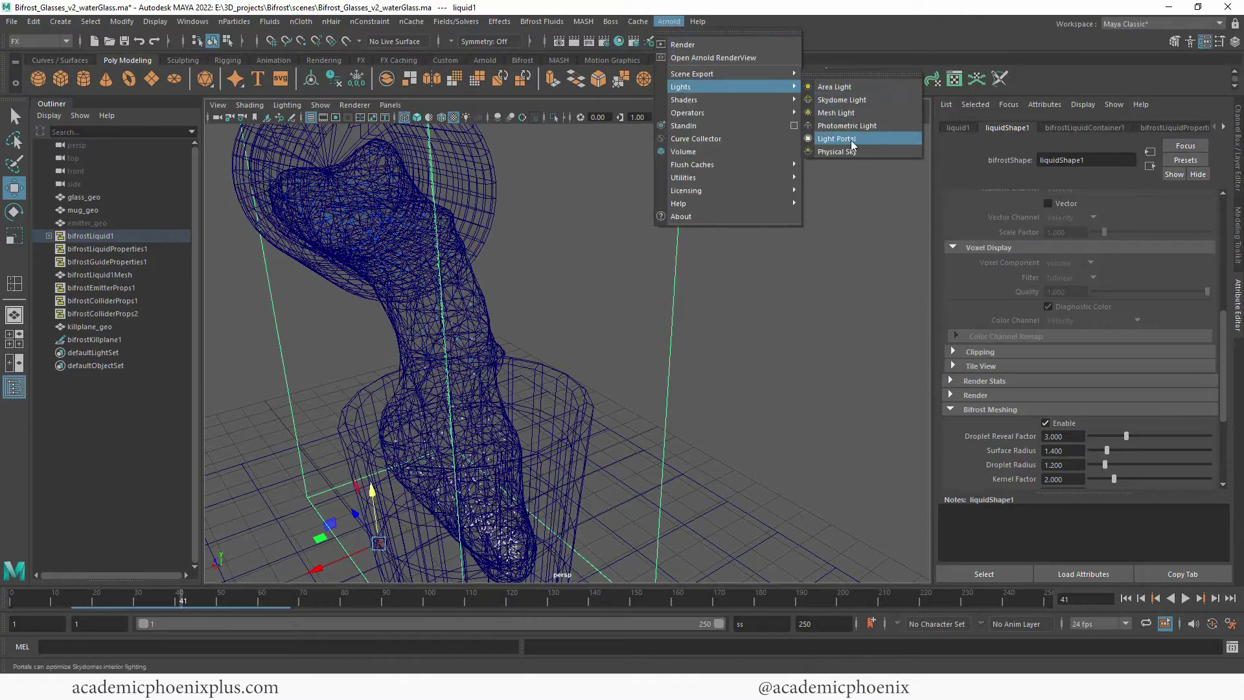
left_click(850, 148)
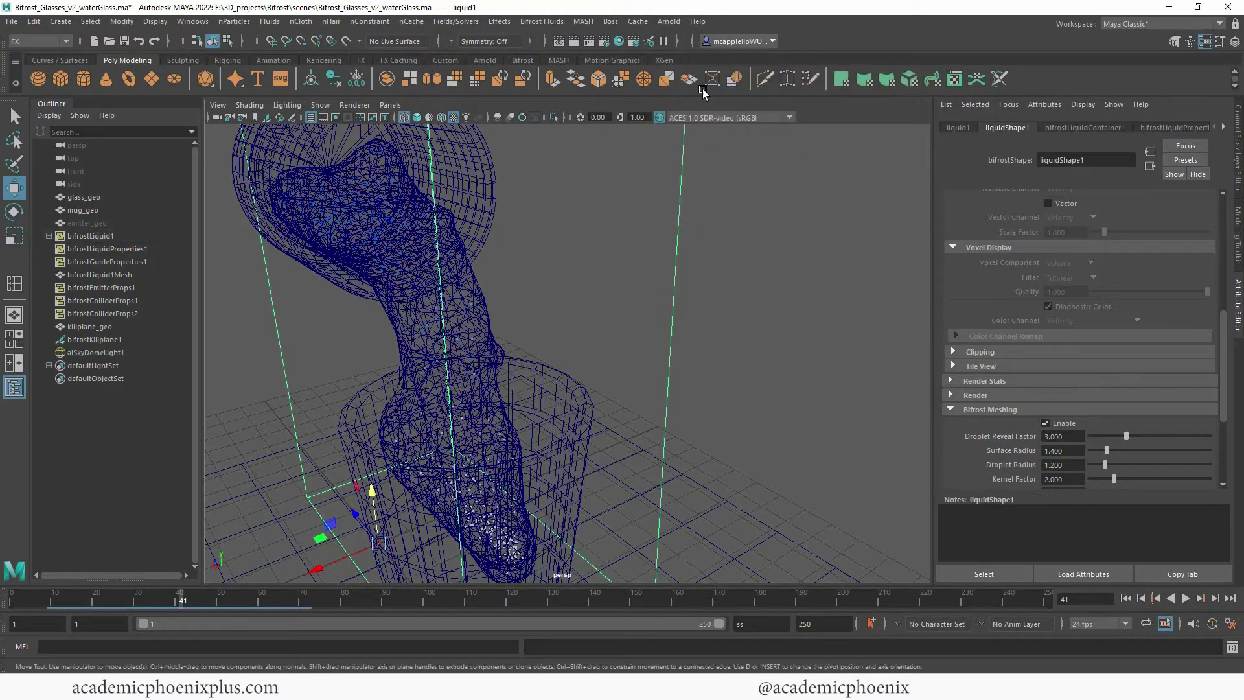
left_click(668, 21)
left_click(687, 45)
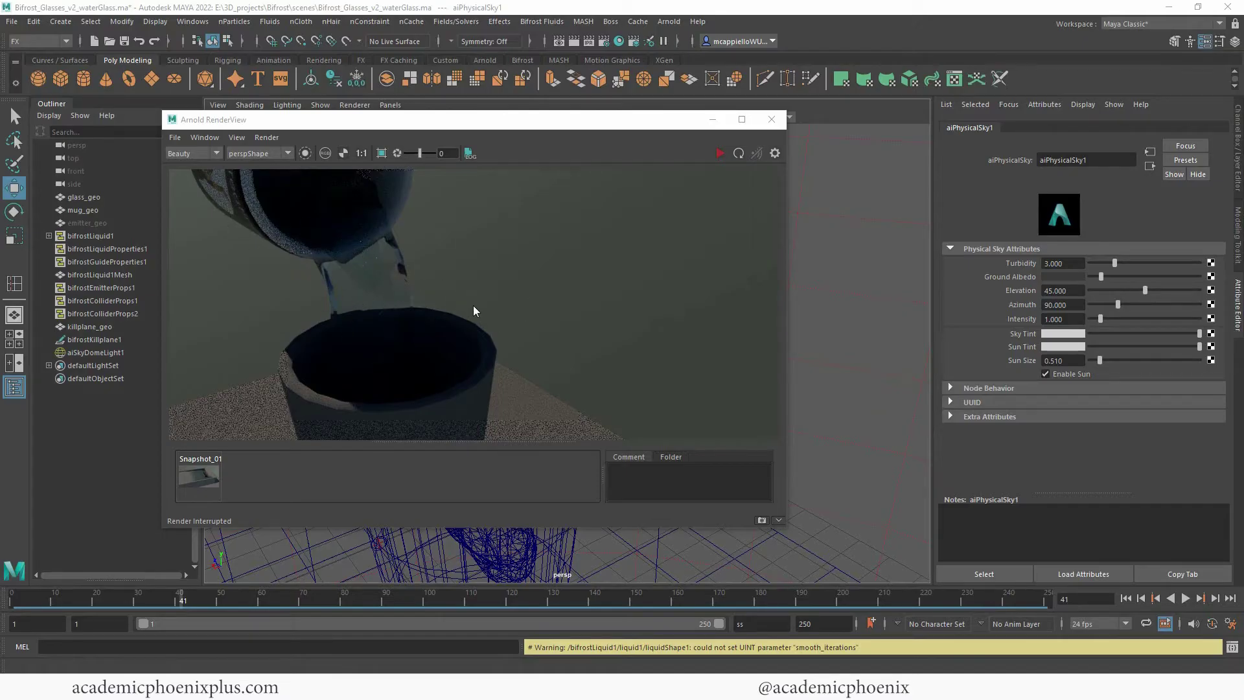
- Rotate the sky dome light, set its intensity to 2, and check the lighting in a new Arnold render
left_click(713, 120)
left_click(760, 309)
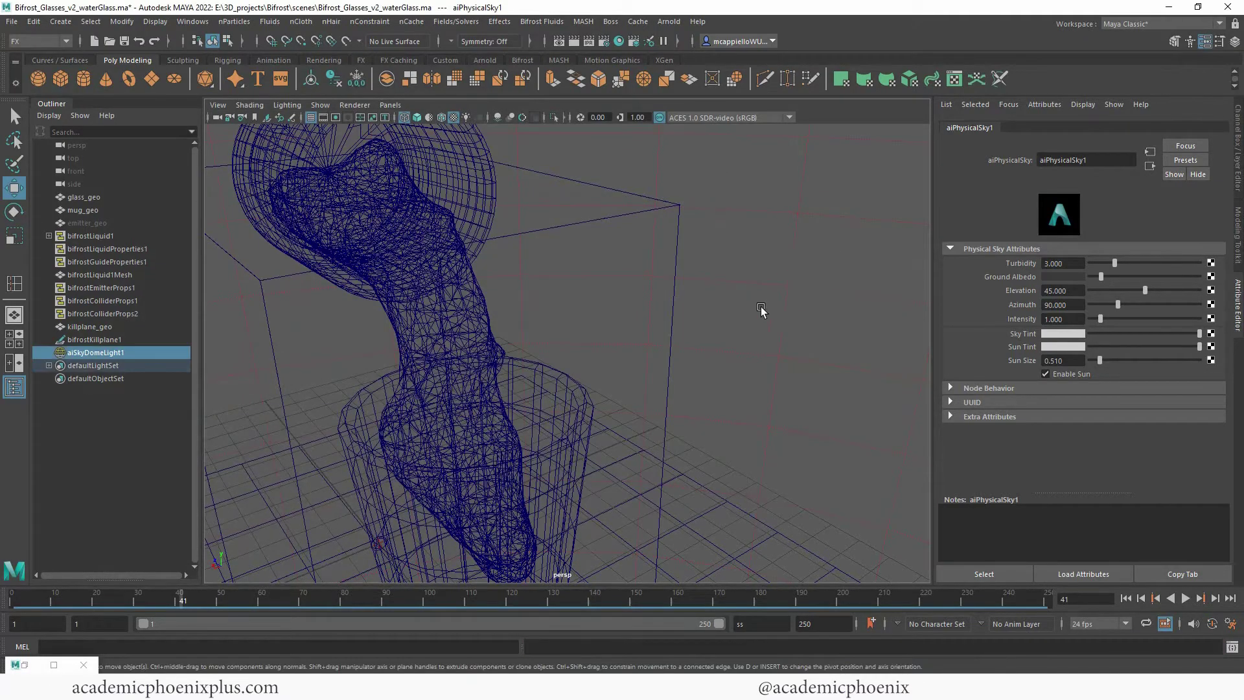
key("e")
left_click_drag(387, 580, 447, 556)
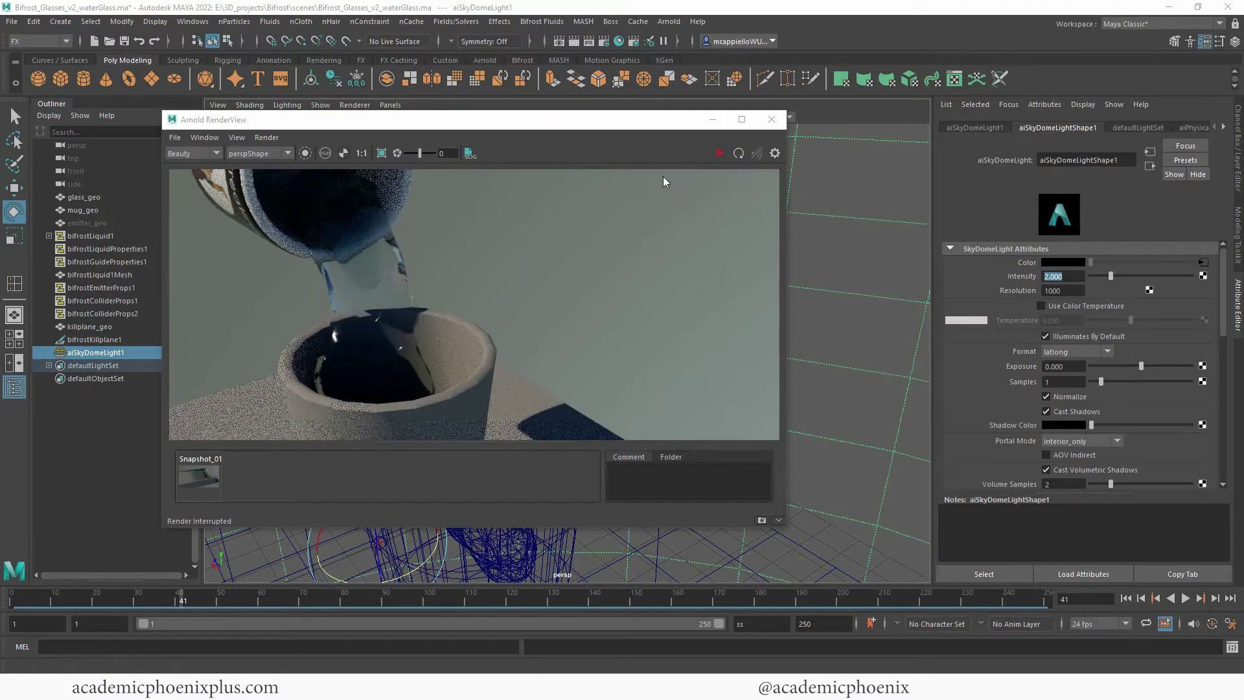
left_click(770, 120)
- Return to frame 1 and move the glass and killplane_geo together down, farther below the mug
left_click_drag(471, 237, 606, 414, "alt")
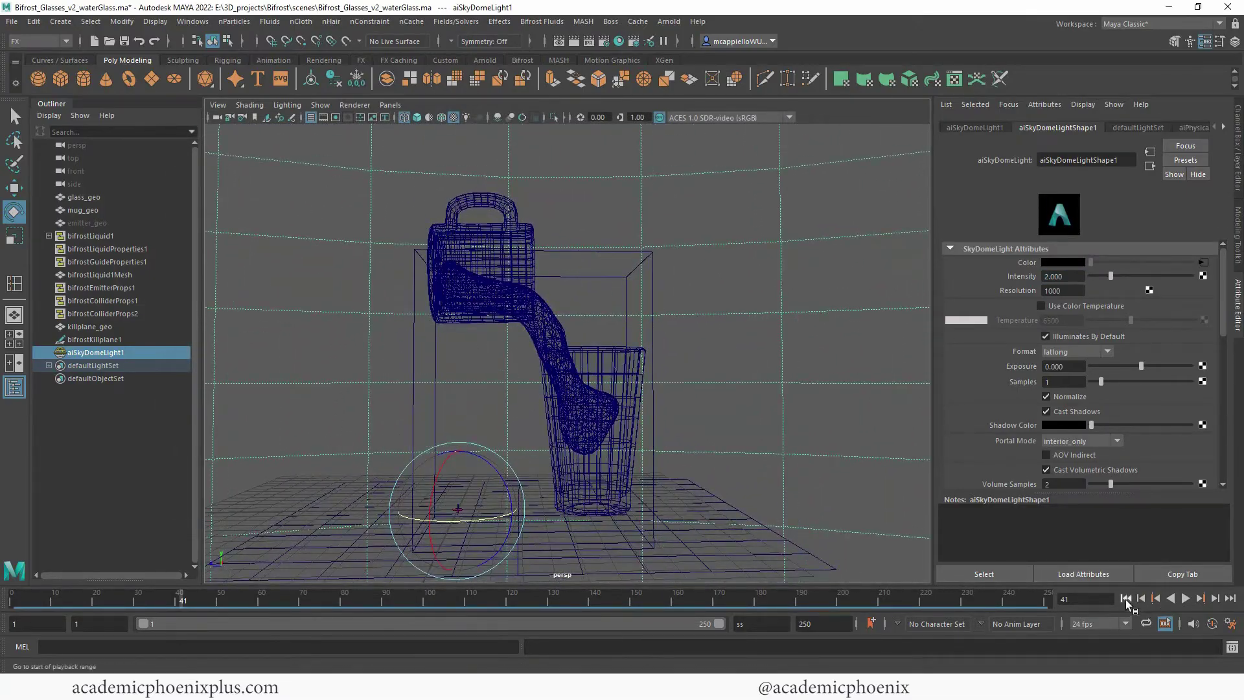
left_click(1125, 598)
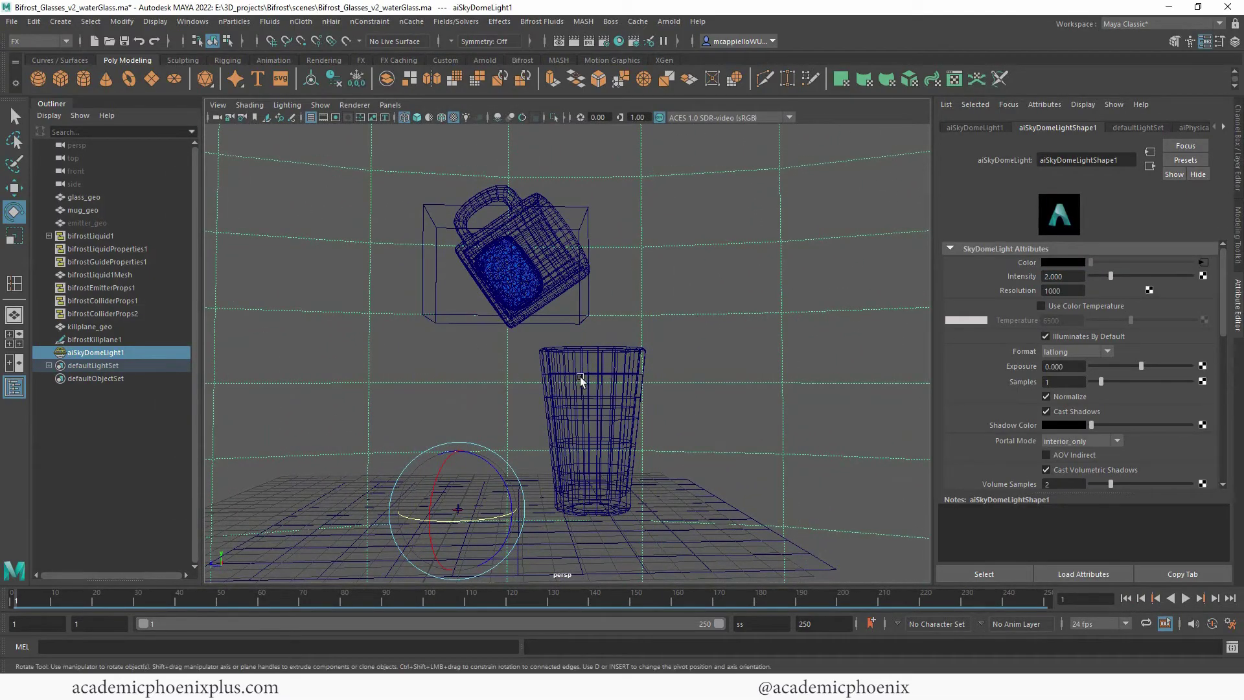
left_click(578, 359)
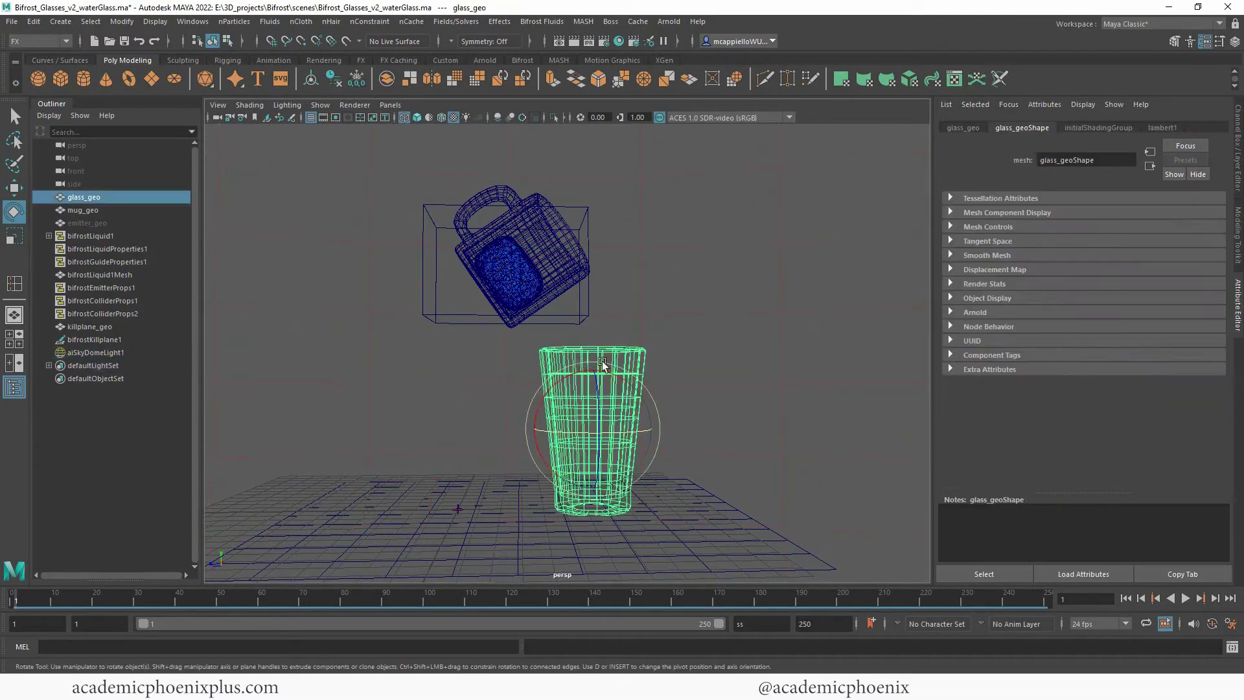
left_click(729, 505)
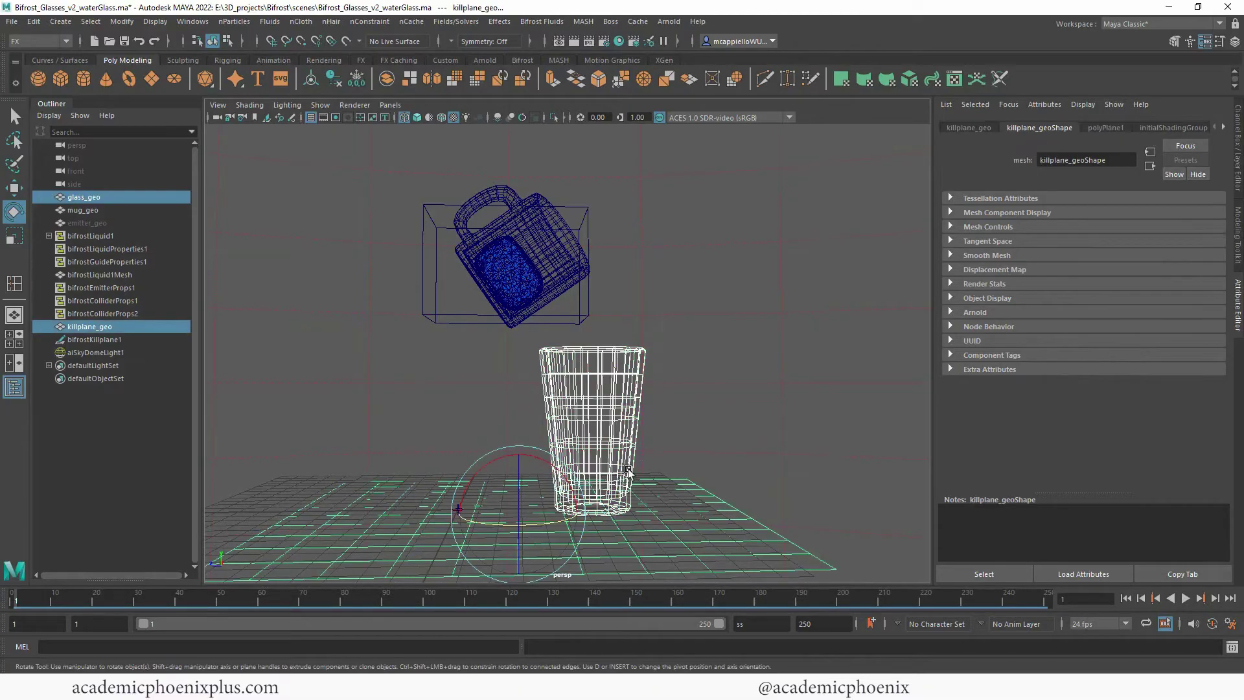
key("w")
left_click_drag(516, 447, 517, 496)
left_click_drag(518, 500, 518, 500)
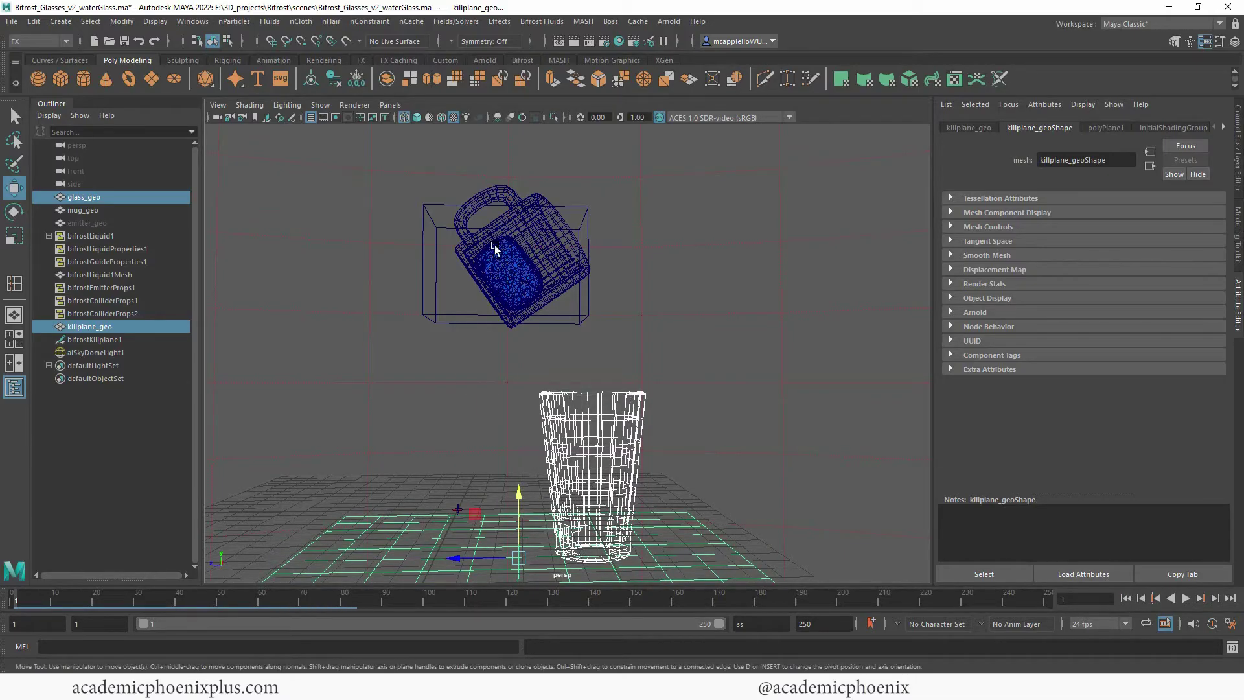
- Disable Bifrost Meshing on the liquid and play the simulation to about frame 50 to check the pour
left_click(108, 328)
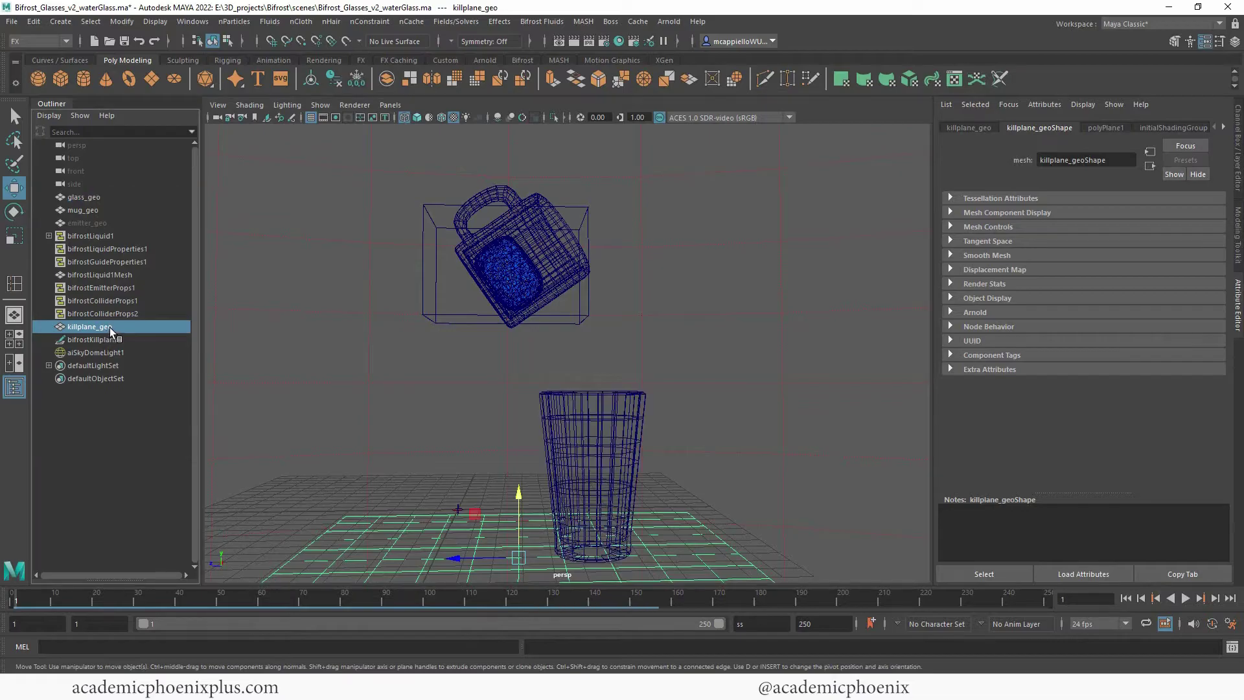
left_click(118, 237)
left_click(1056, 431)
key("alt+v")
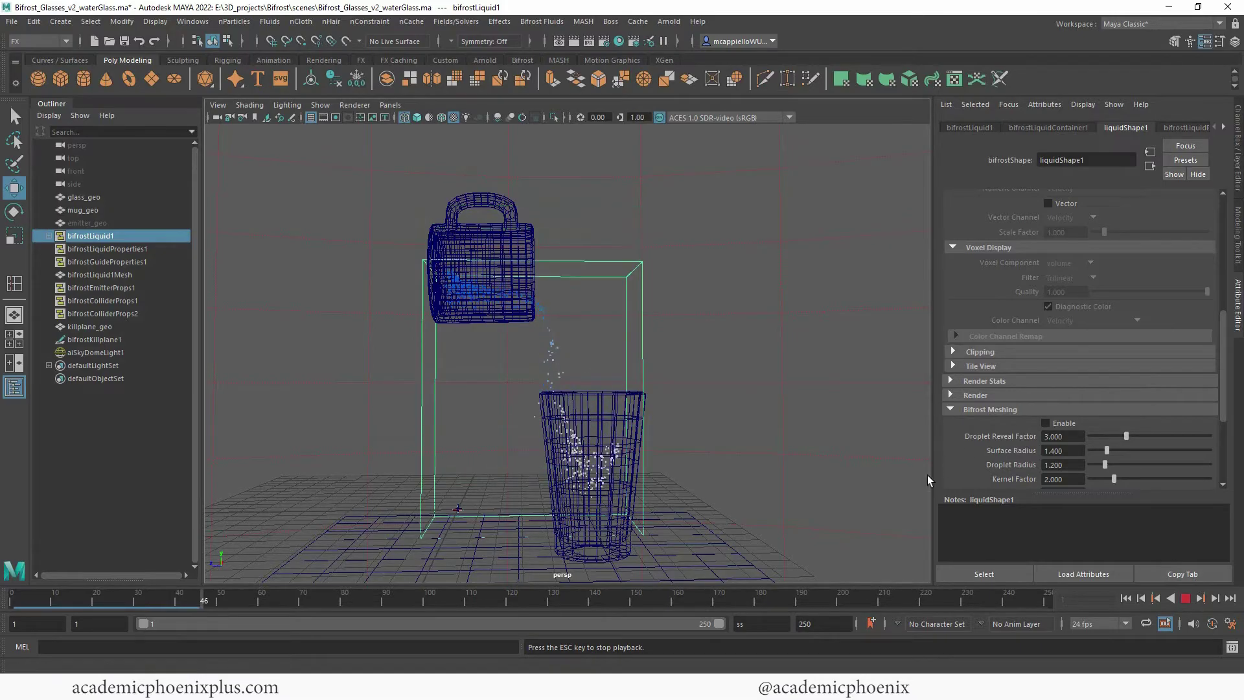
left_click(1185, 598)
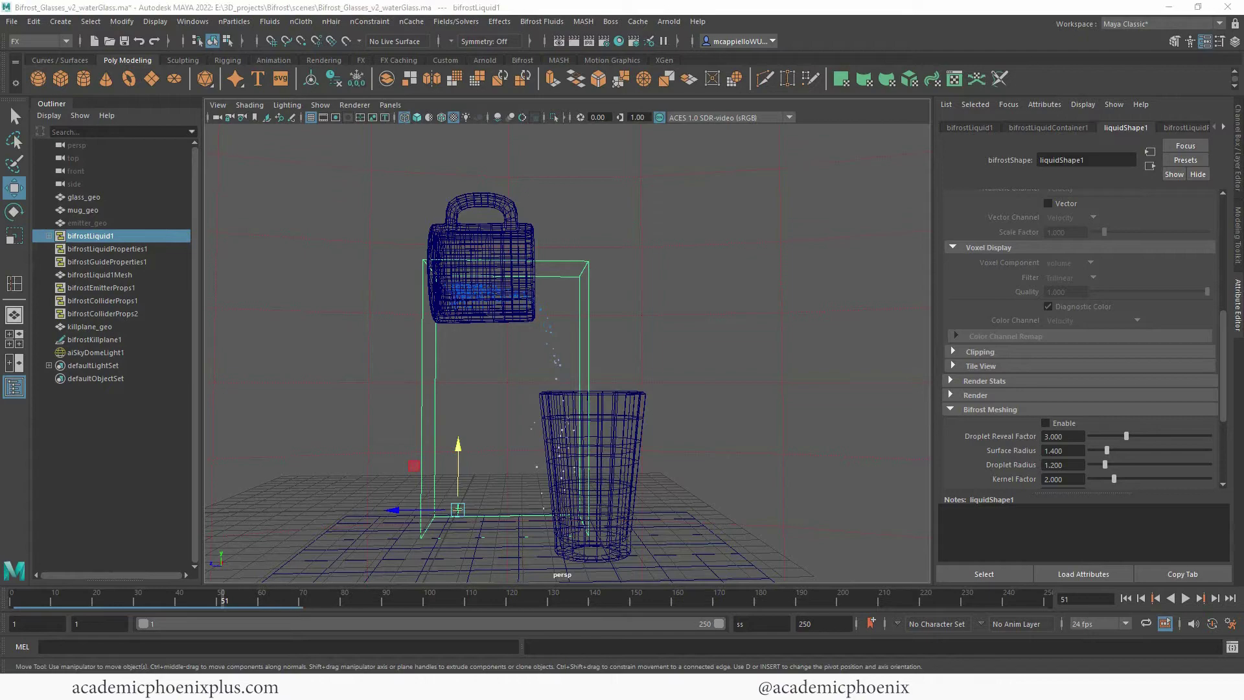
- Enable Bifrost Meshing on the liquid at frame 51 and check the pour in an Arnold render
left_click(1064, 423)
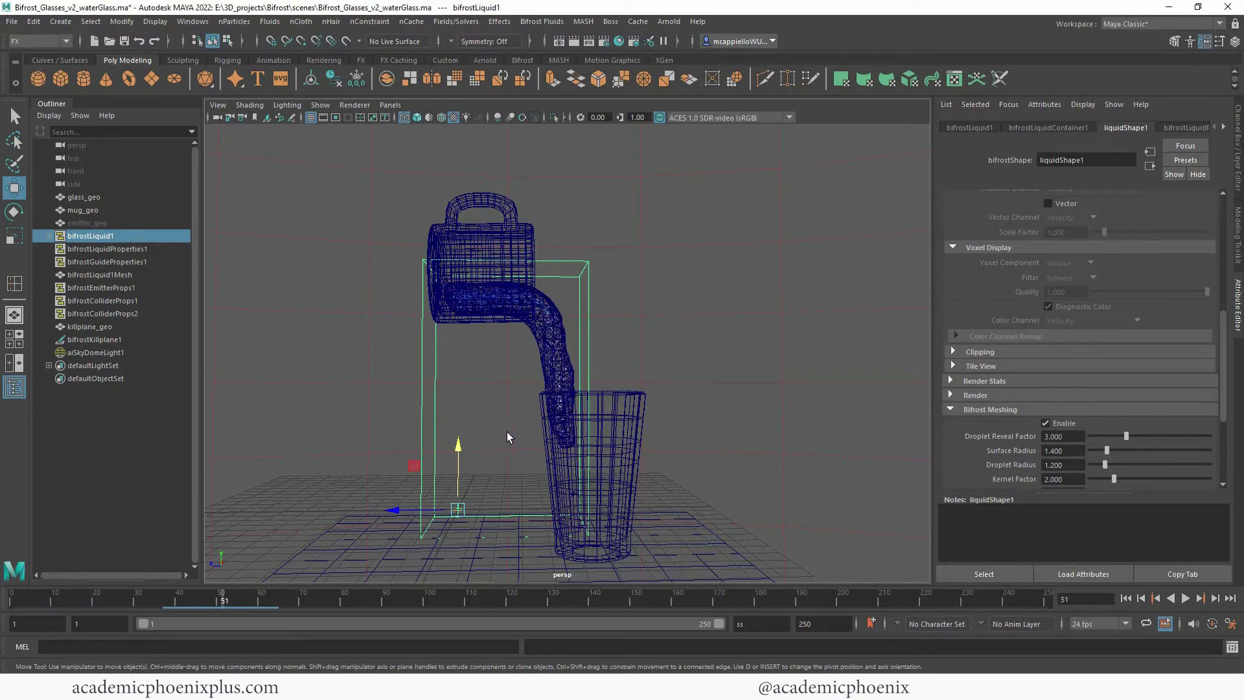
left_click_drag(739, 386, 700, 405, "alt")
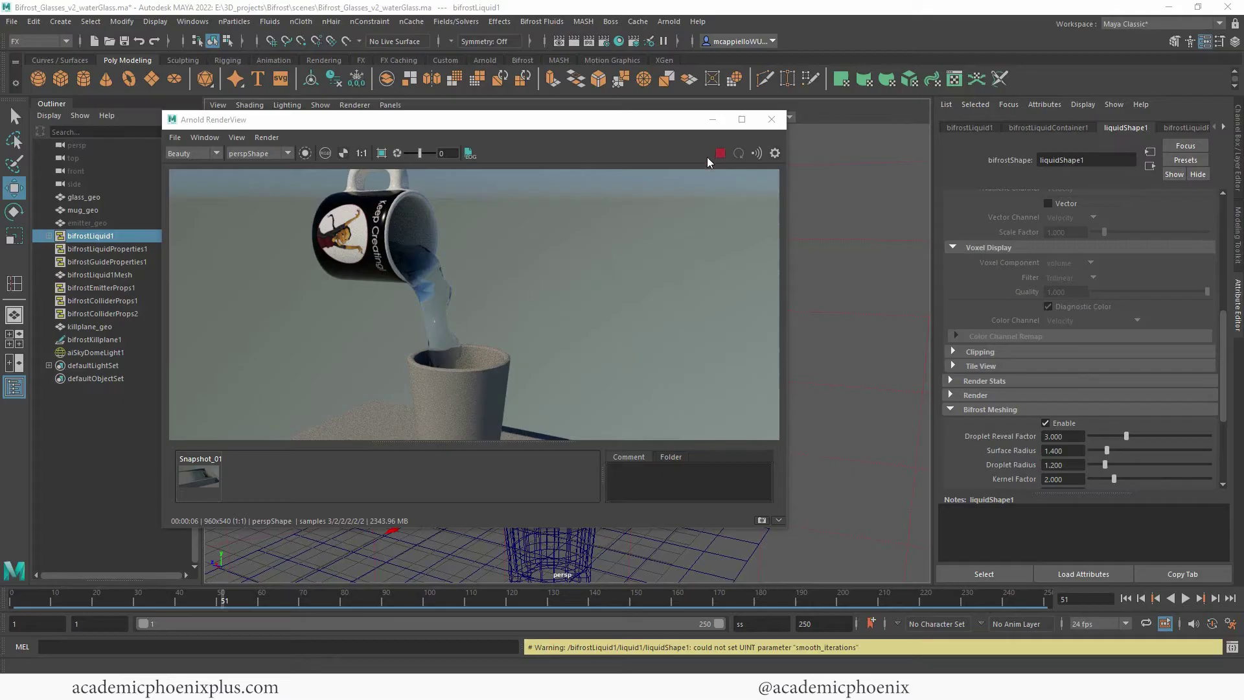
left_click(770, 119)
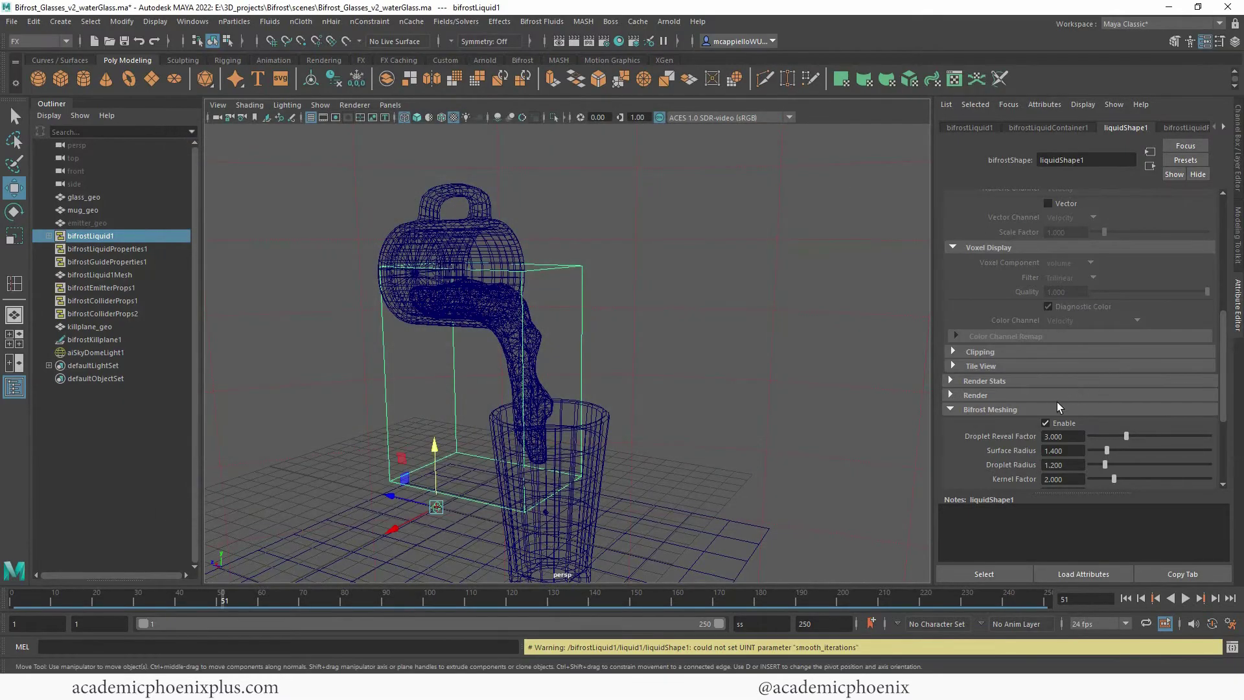
- Disable Bifrost Meshing, return to frame 1, and set the liquid's Master Voxel Size to 0.150
left_click(1062, 422)
left_click(1183, 127)
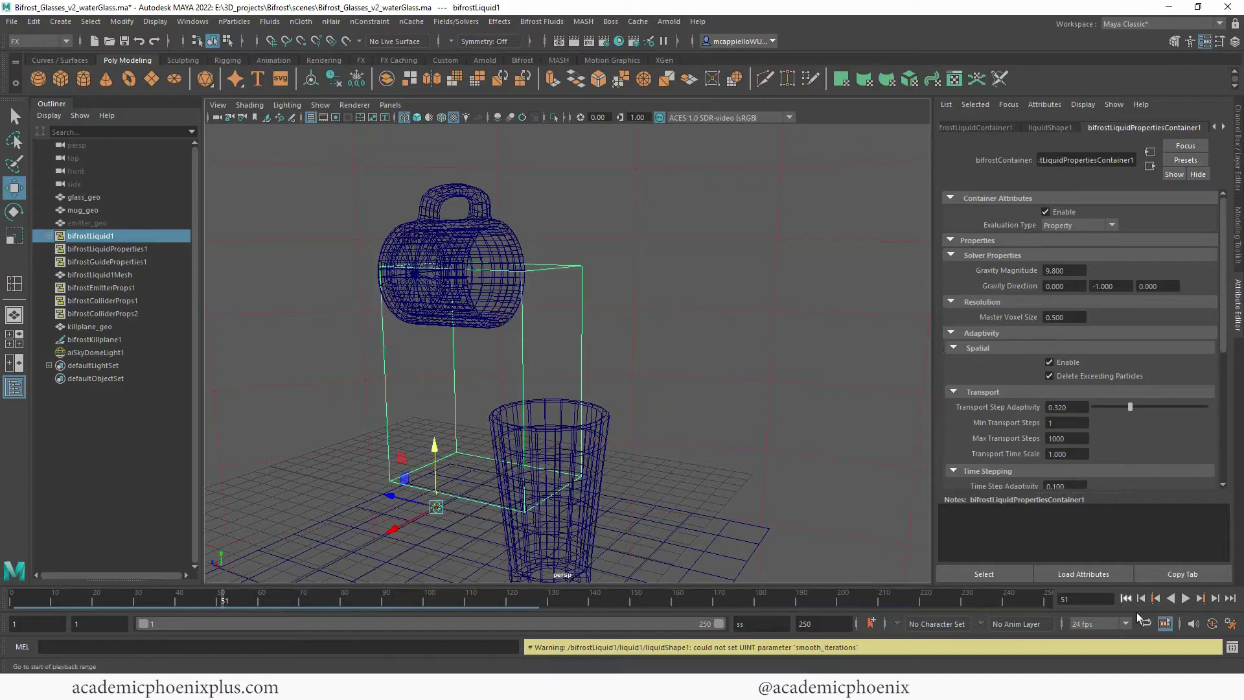
left_click(1125, 598)
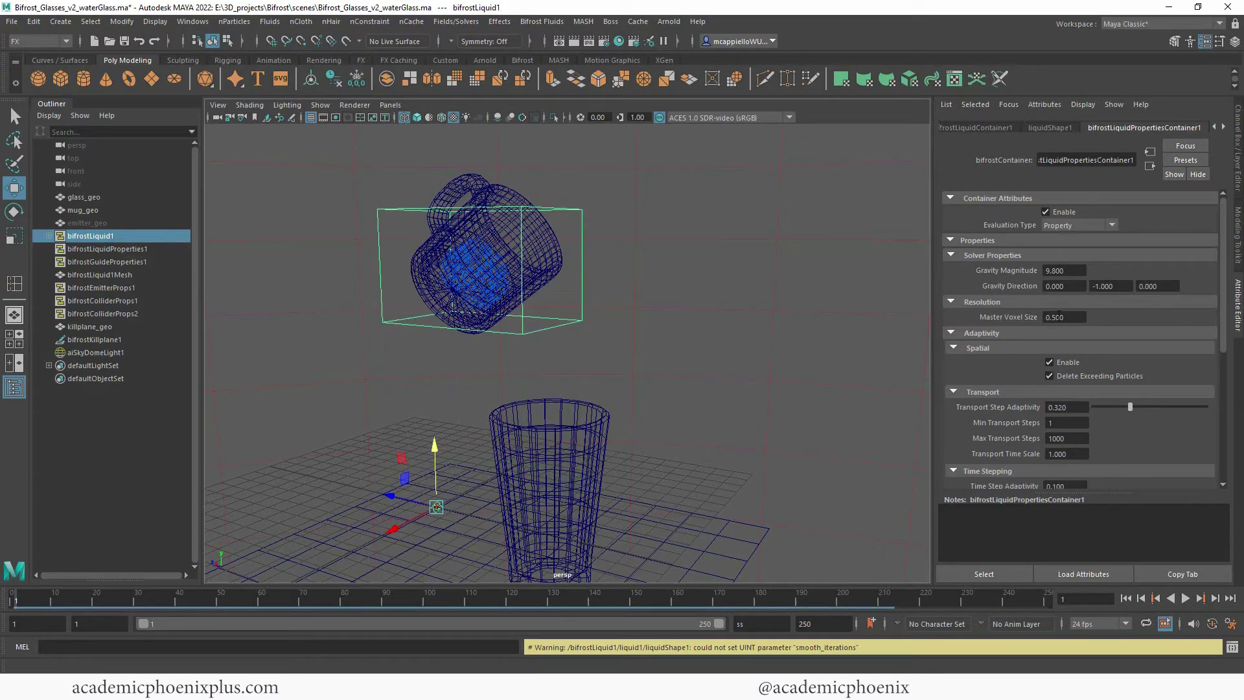
left_click_drag(1072, 318, 1007, 317)
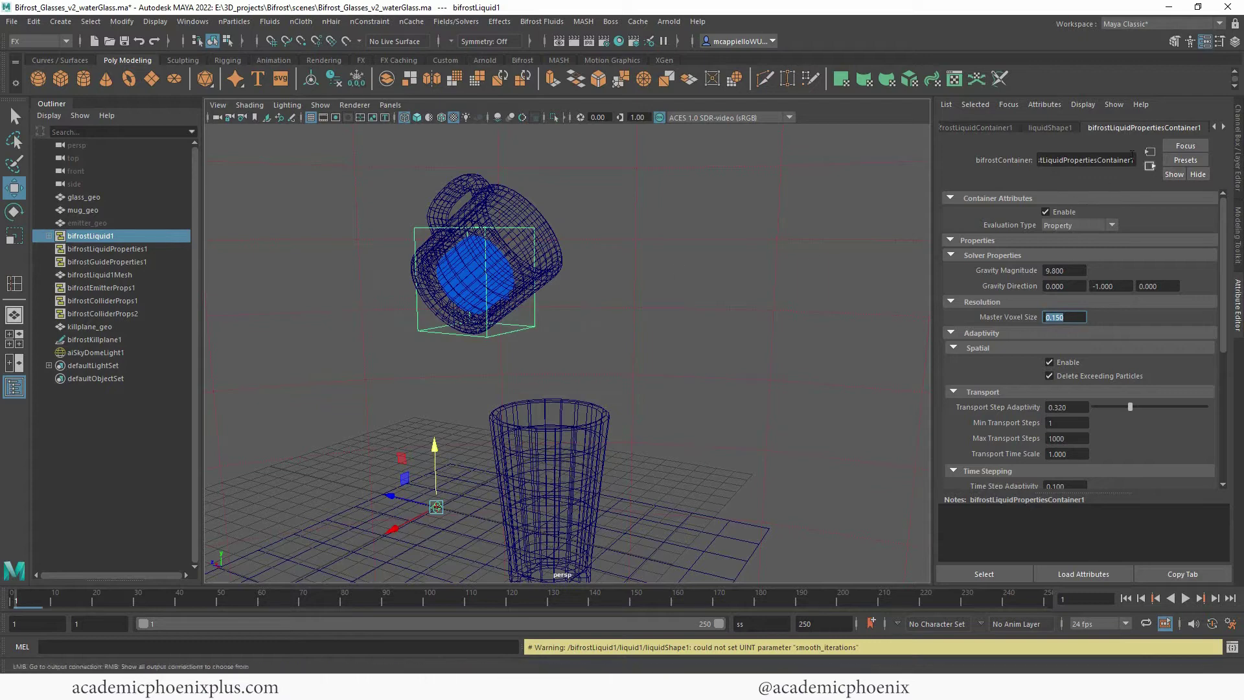
- Set the liquid's particle display Point Size to 1 and return the simulation to frame 1
left_click(1049, 127)
scroll(1102, 291, "up", 4)
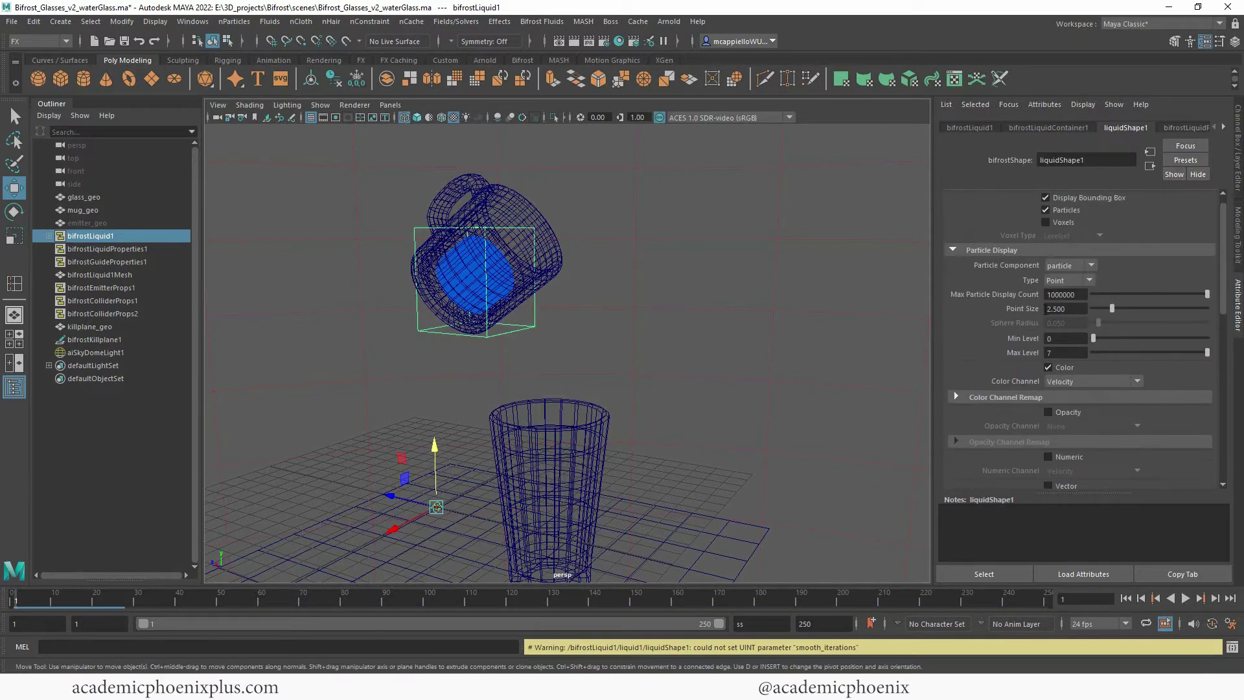
left_click_drag(1079, 309, 998, 308)
type("1")
key("Return")
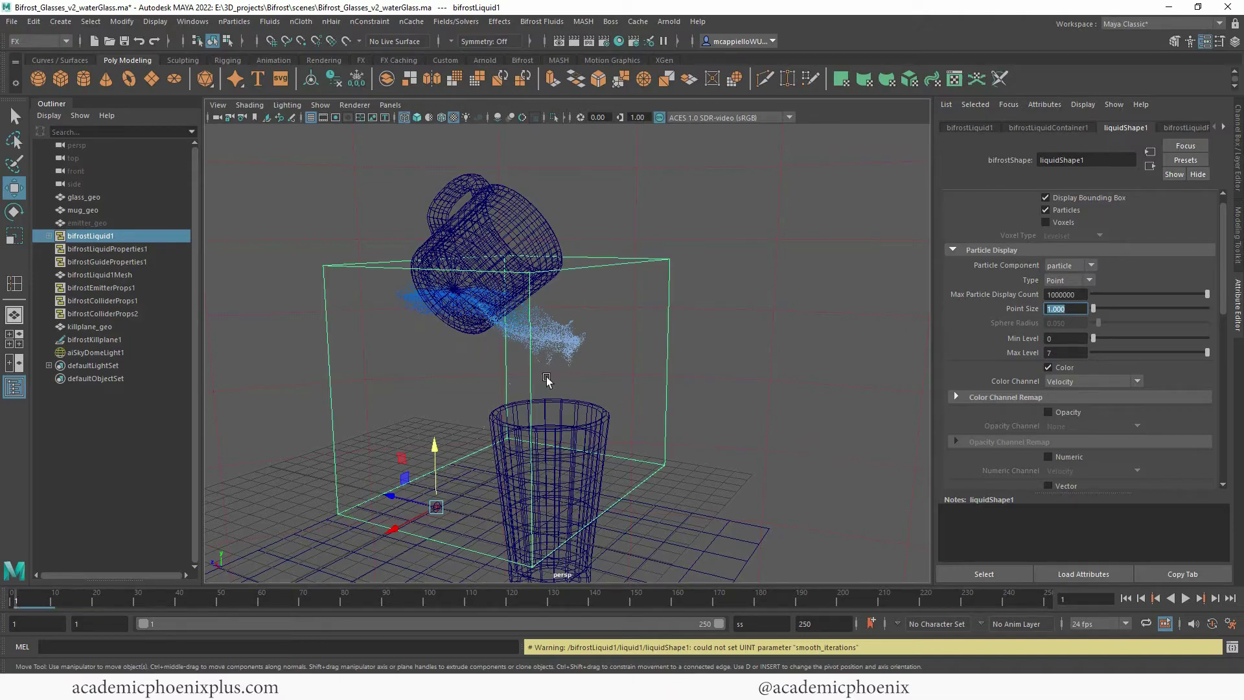
left_click(1125, 599)
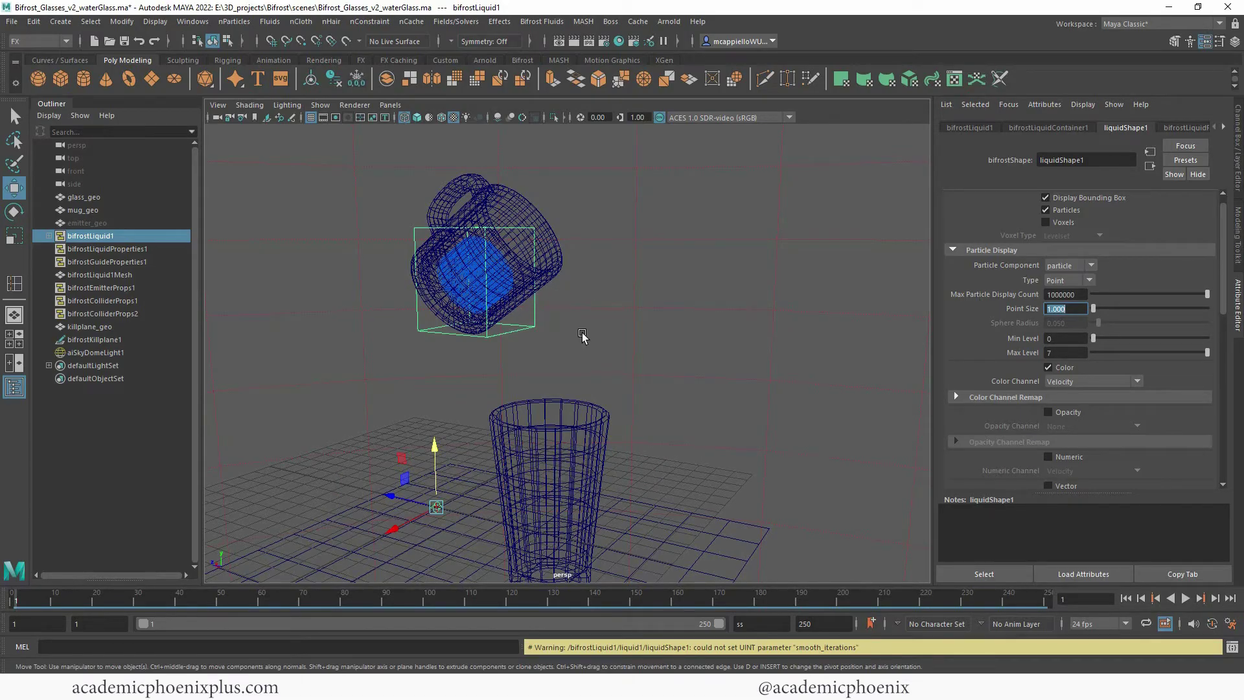
- Assign a new aiStandardSurface material to glass_geo and name it glass_shader
left_click(574, 383)
left_click(603, 415)
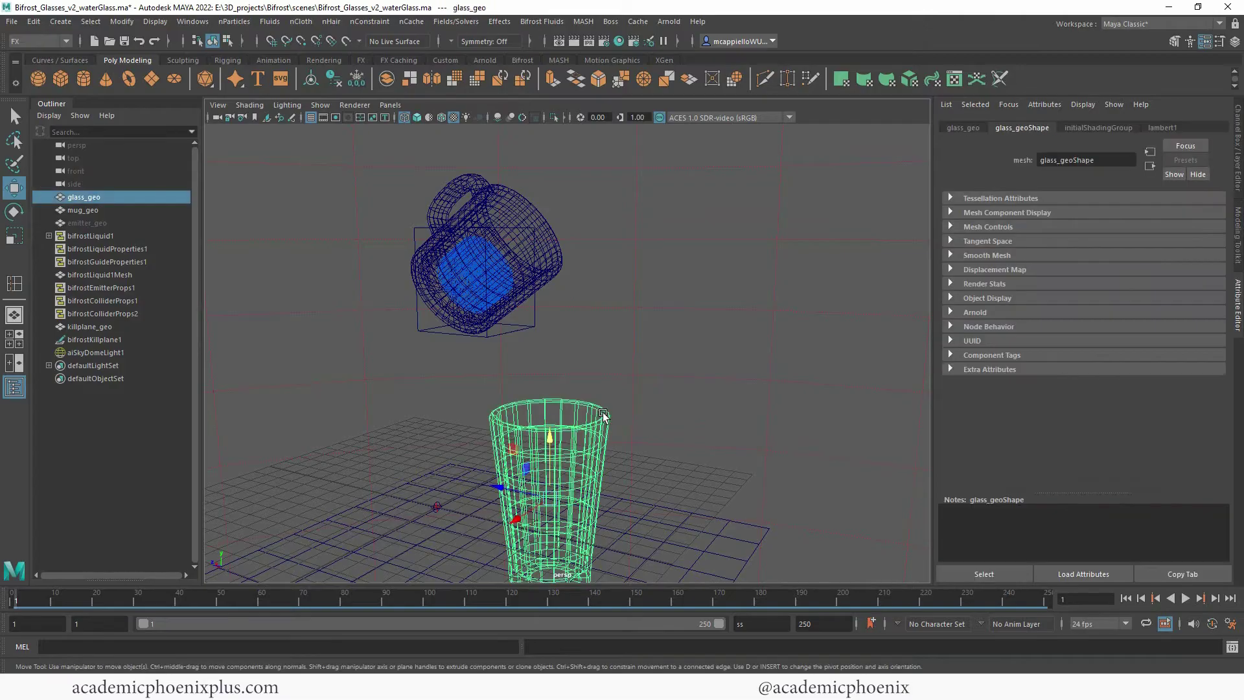
right_click_drag(597, 412, 616, 620)
left_click(461, 333)
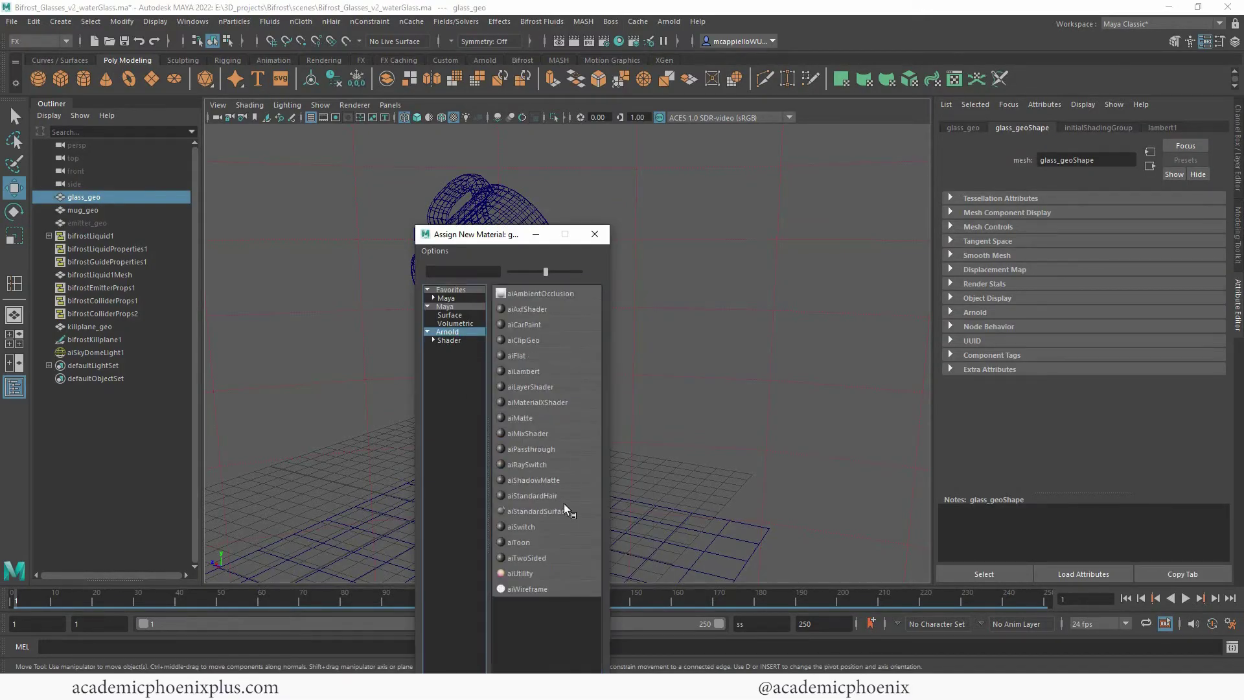
left_click(534, 511)
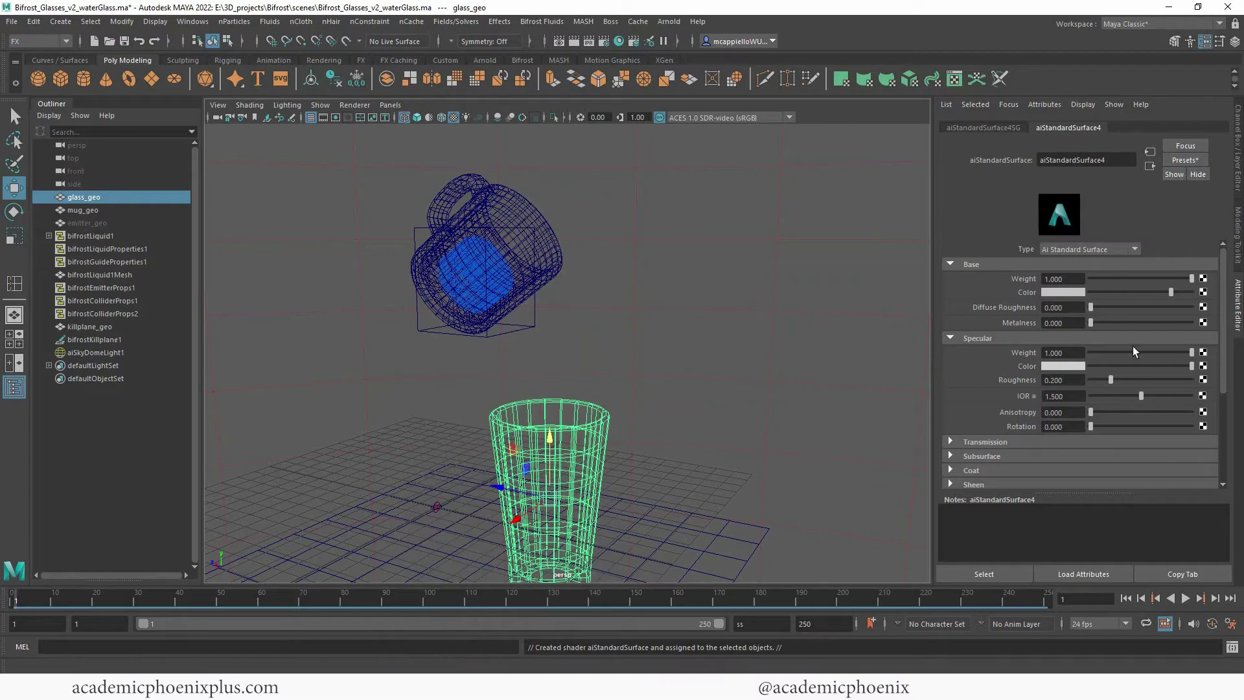
double_click(1115, 160)
type("glass_shader")
key("Return")
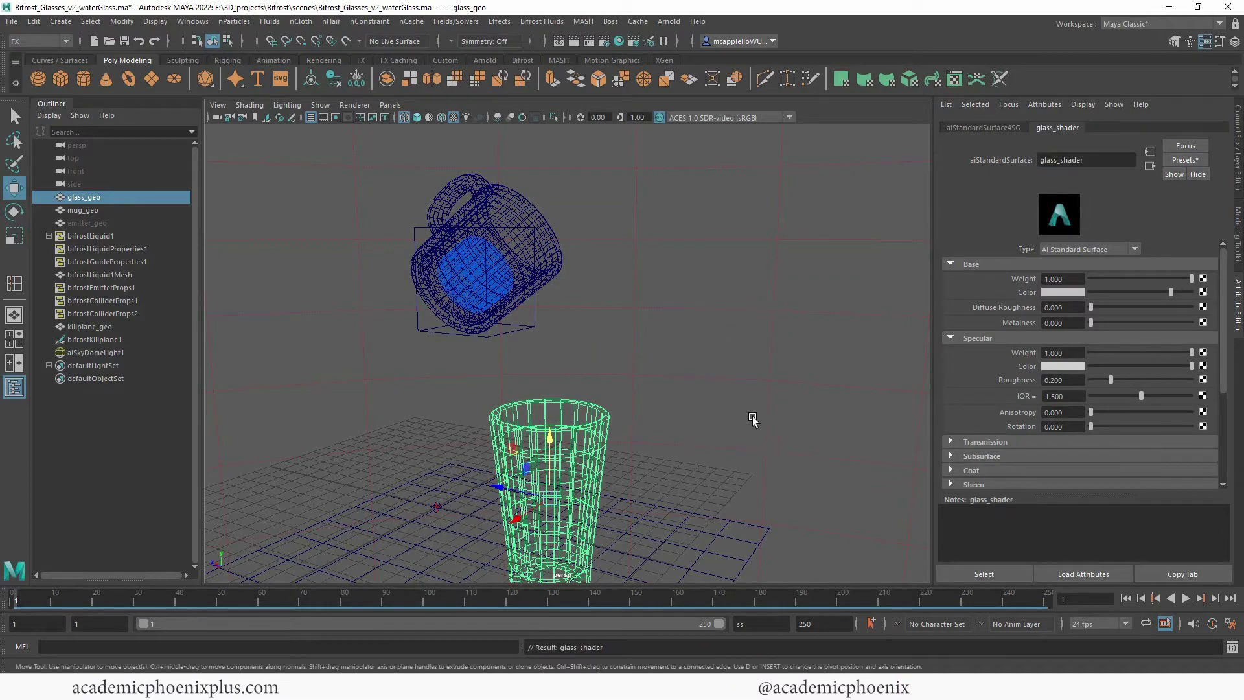
- Make glass_shader transparent with a Transmission Weight of about 0.95 and set its specular IOR to 1.1
left_click(1004, 441)
left_click_drag(1090, 456, 1186, 459)
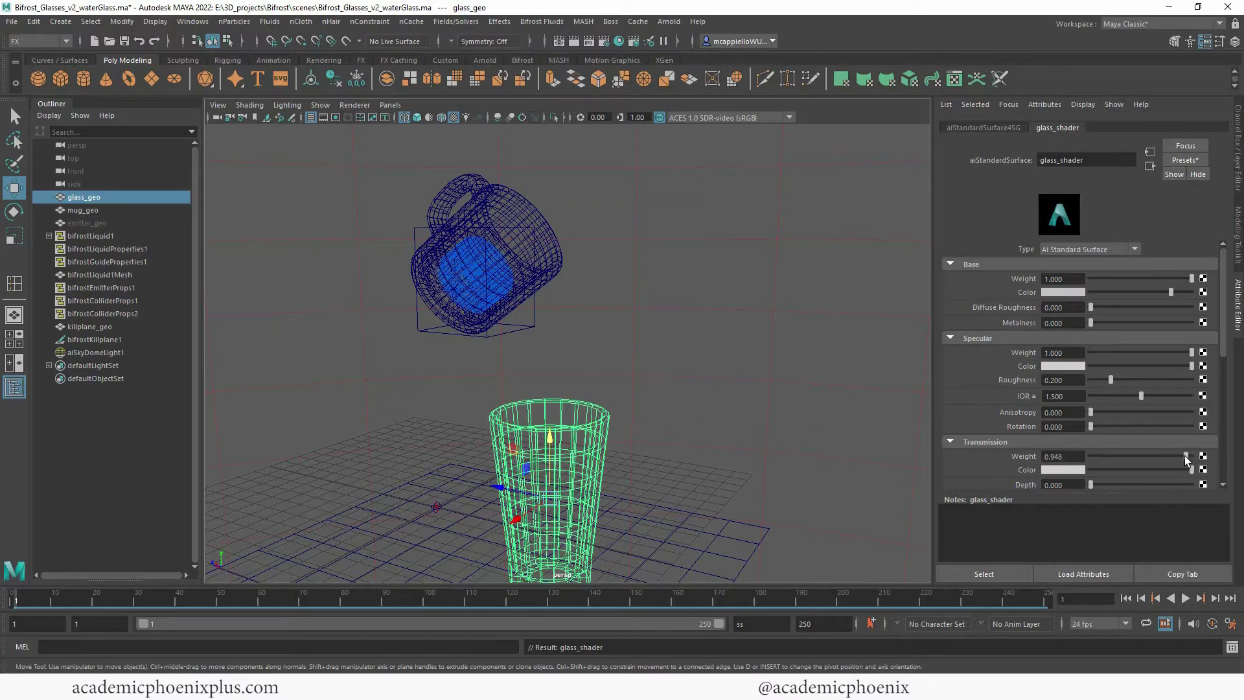
left_click(1079, 396)
type("1.1")
key("Return")
left_click_drag(764, 352, 691, 344, "alt")
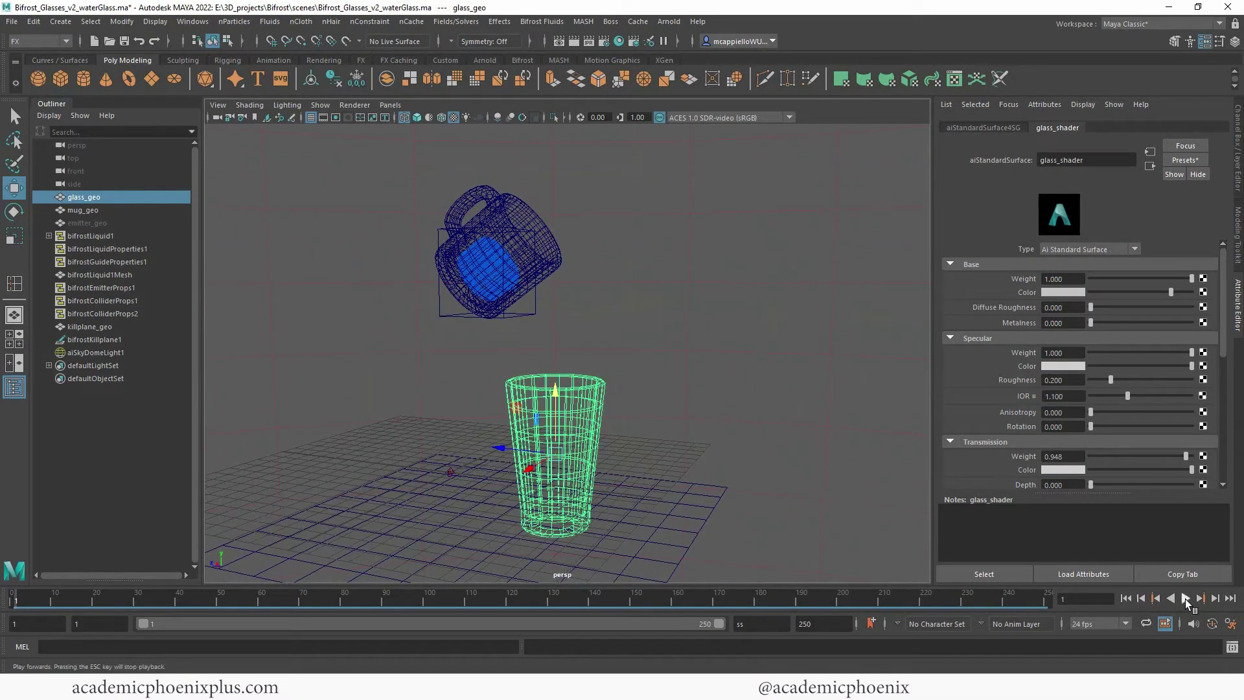
- Play the simulation to frame 65 and enable Bifrost Meshing on the liquid
left_click(1185, 599)
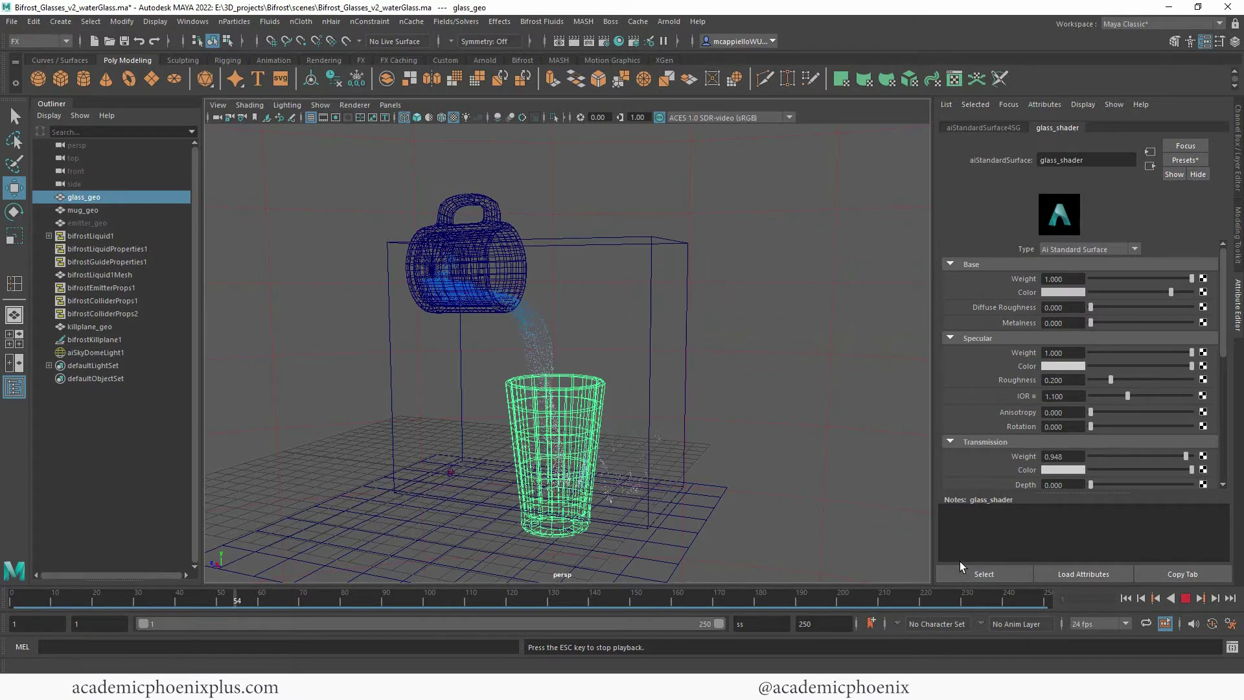
left_click(1185, 599)
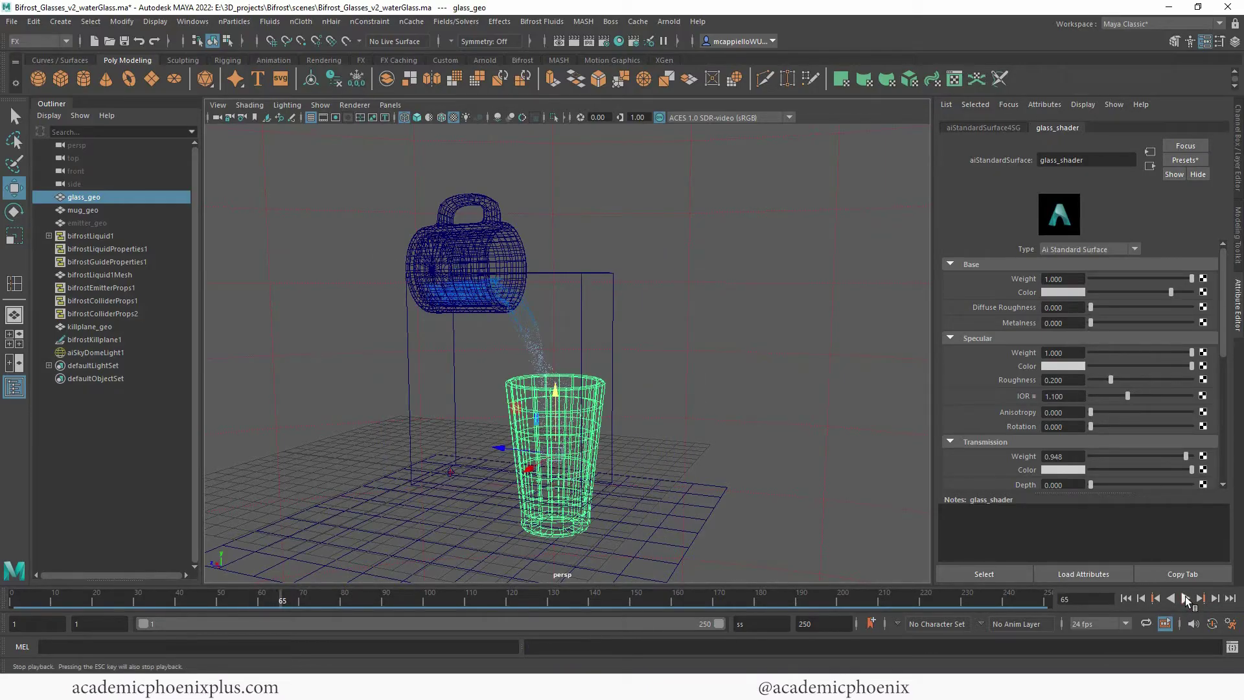
left_click(529, 319)
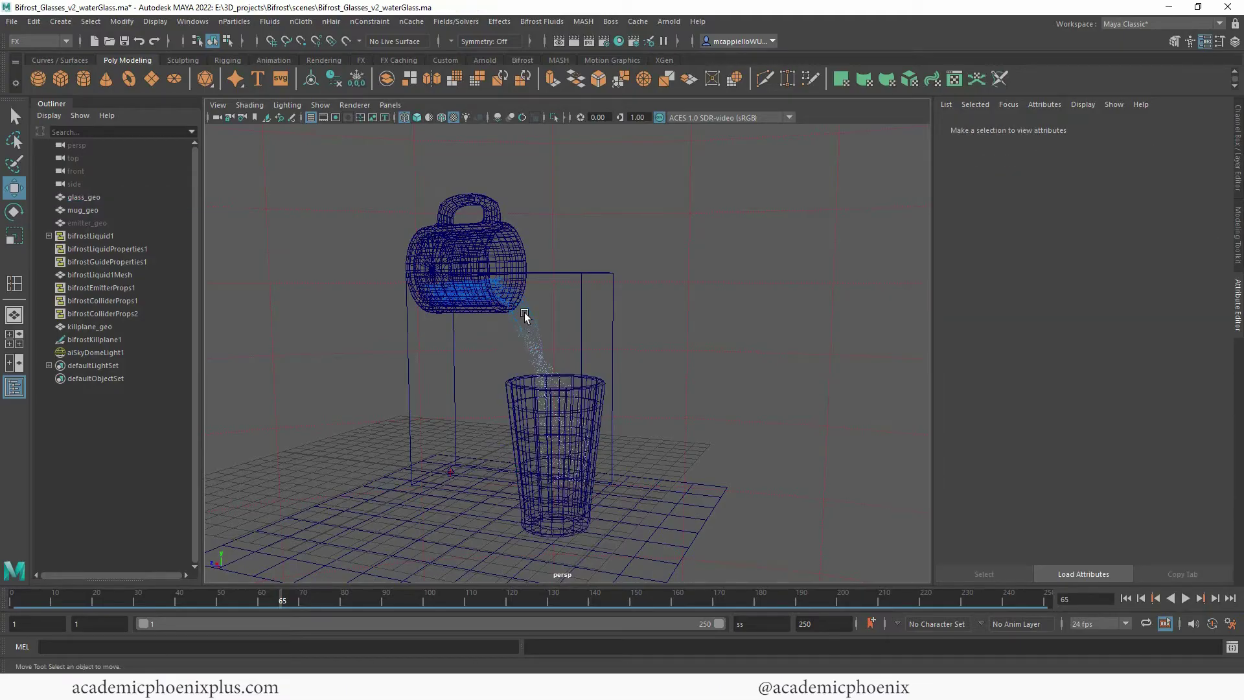
left_click(585, 273)
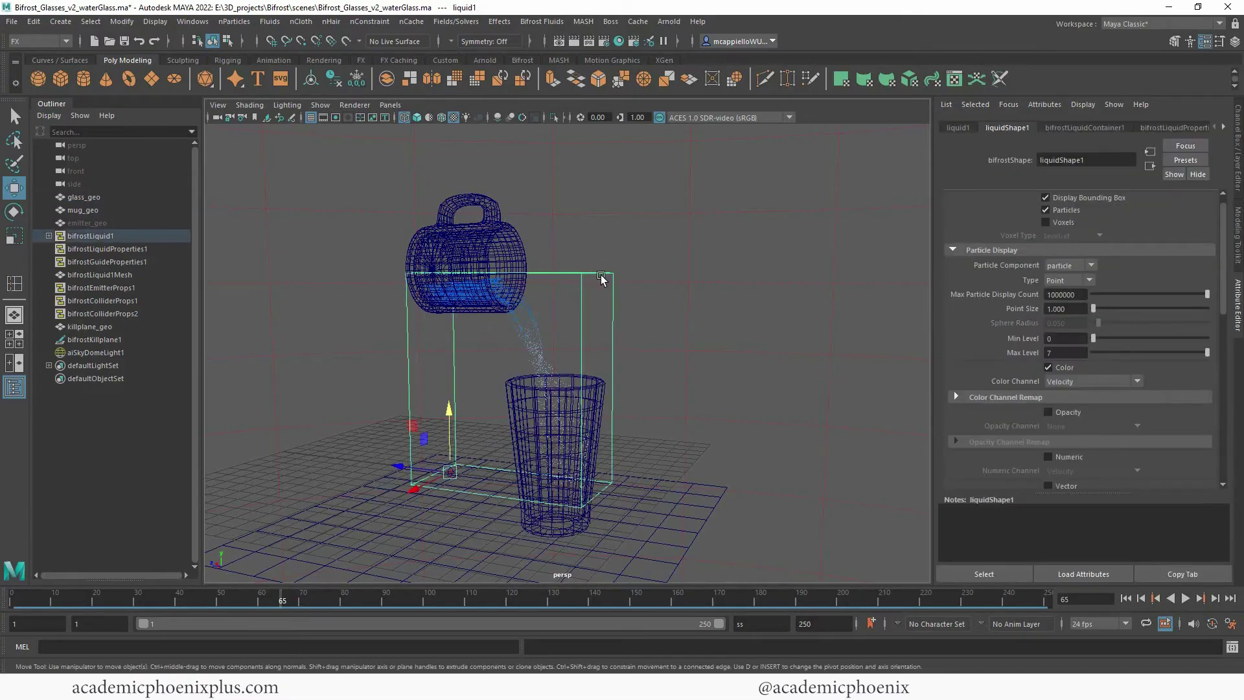
scroll(1210, 305, "down", 10)
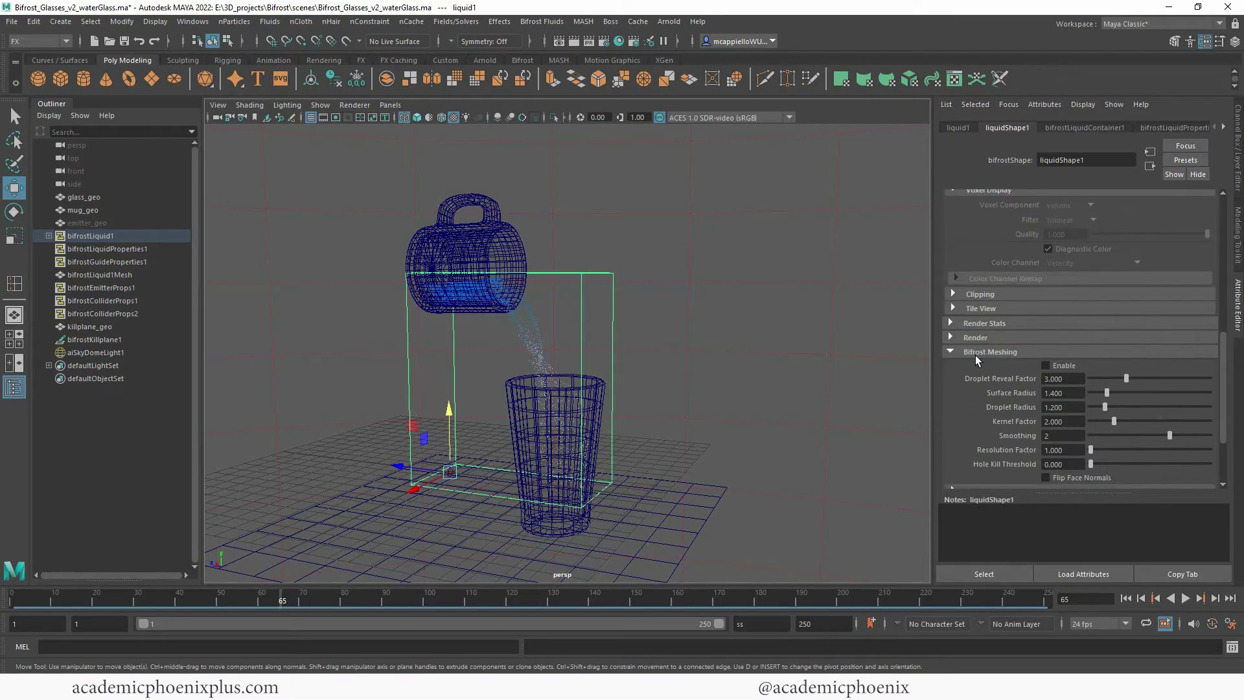
left_click(1045, 365)
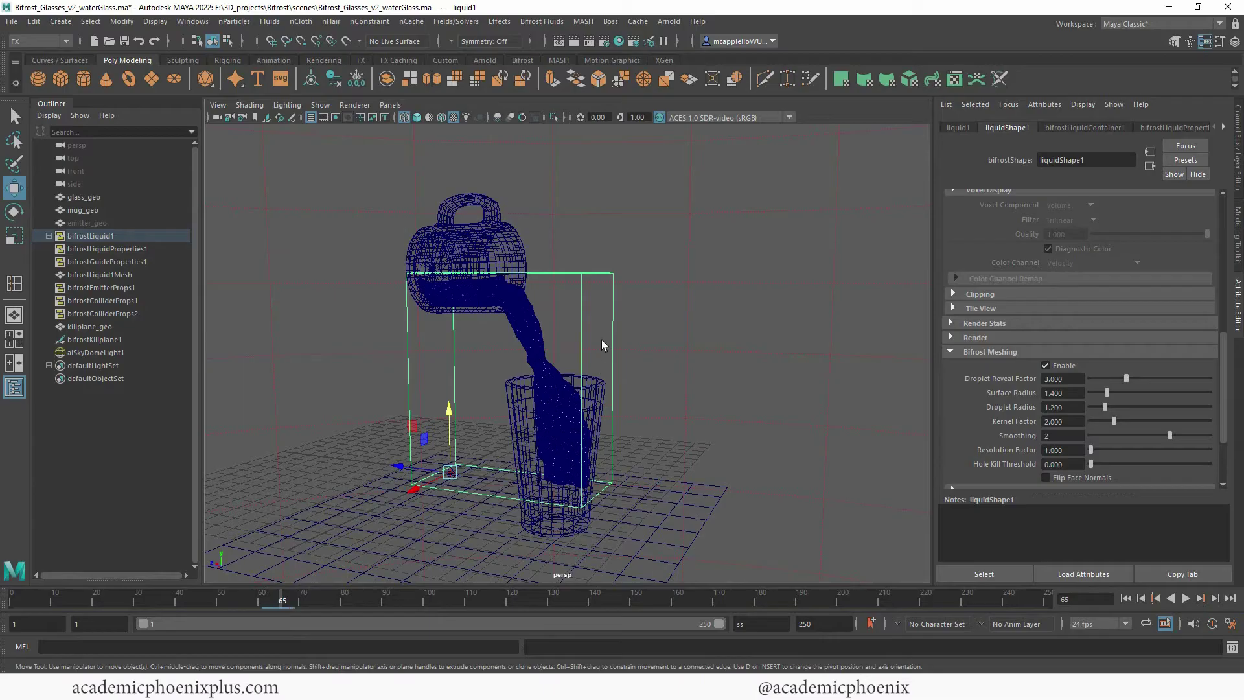
- Switch the viewport to shaded display, set glass_shader's roughness to 0.1 and IOR to 1.2, and check the Arnold render
key("5")
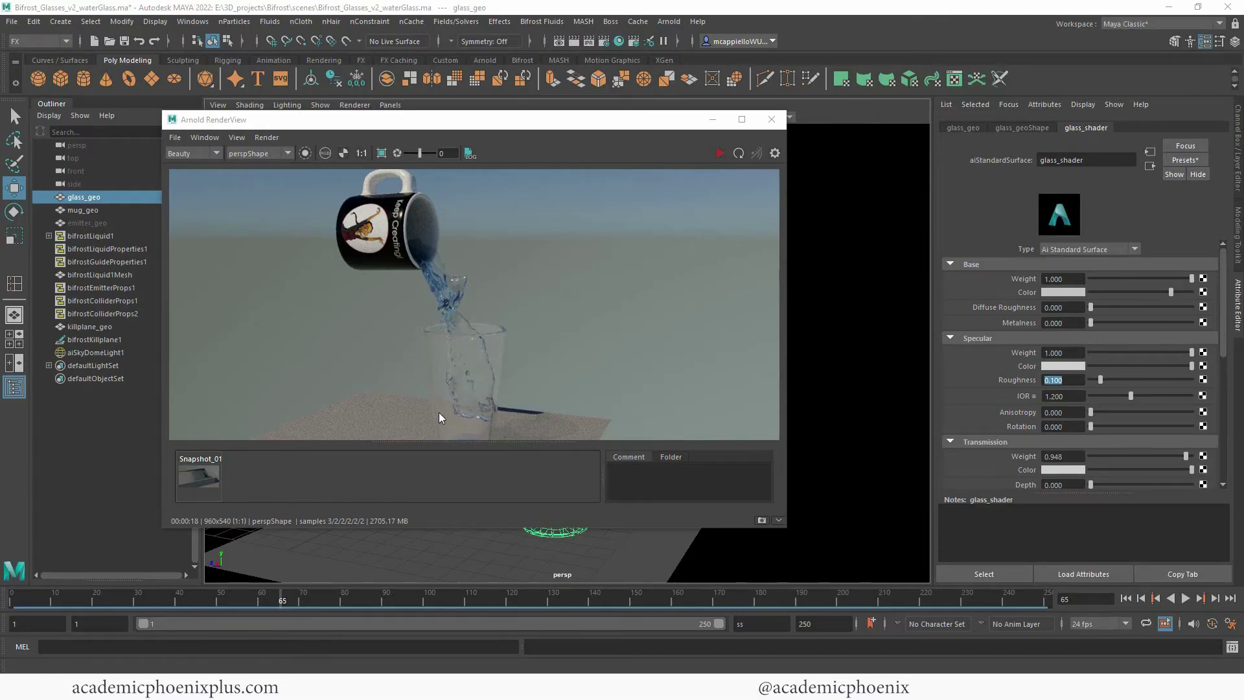
left_click(771, 119)
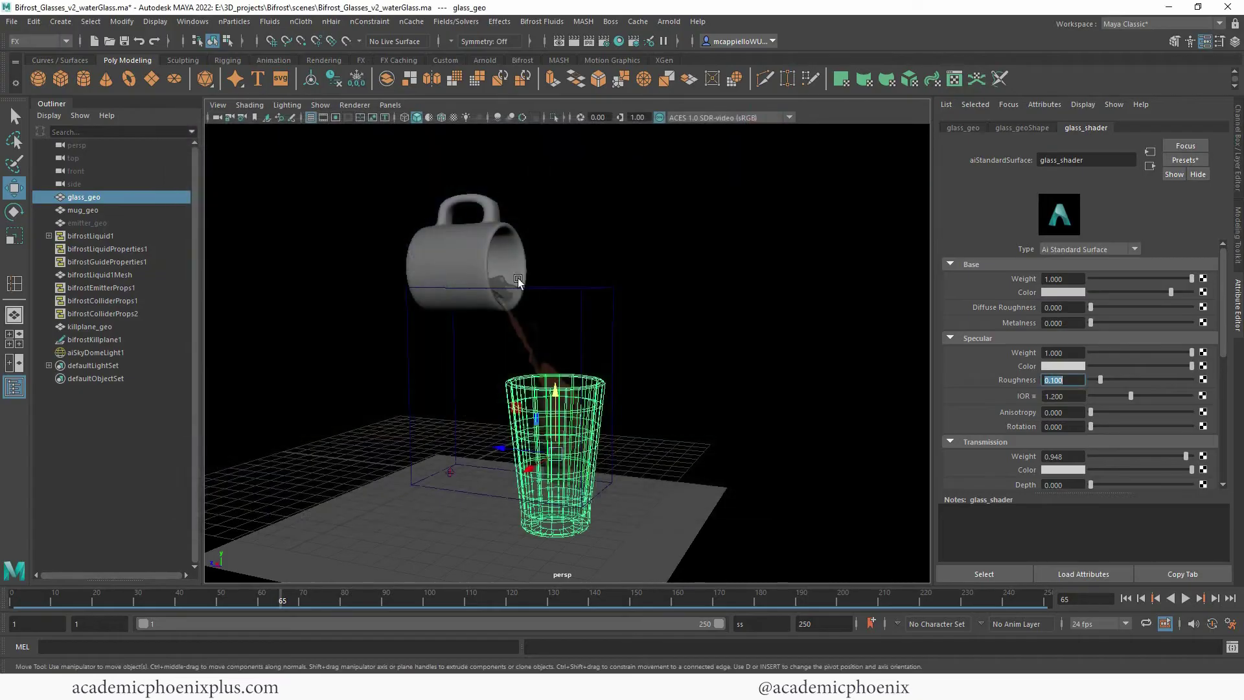
- Return to frame 1, hide the lights in the viewport, and assign the initial shading group's default material to bifrostLiquid1Mesh
left_click(523, 305)
right_click_drag(531, 287, 662, 658)
left_click(528, 387)
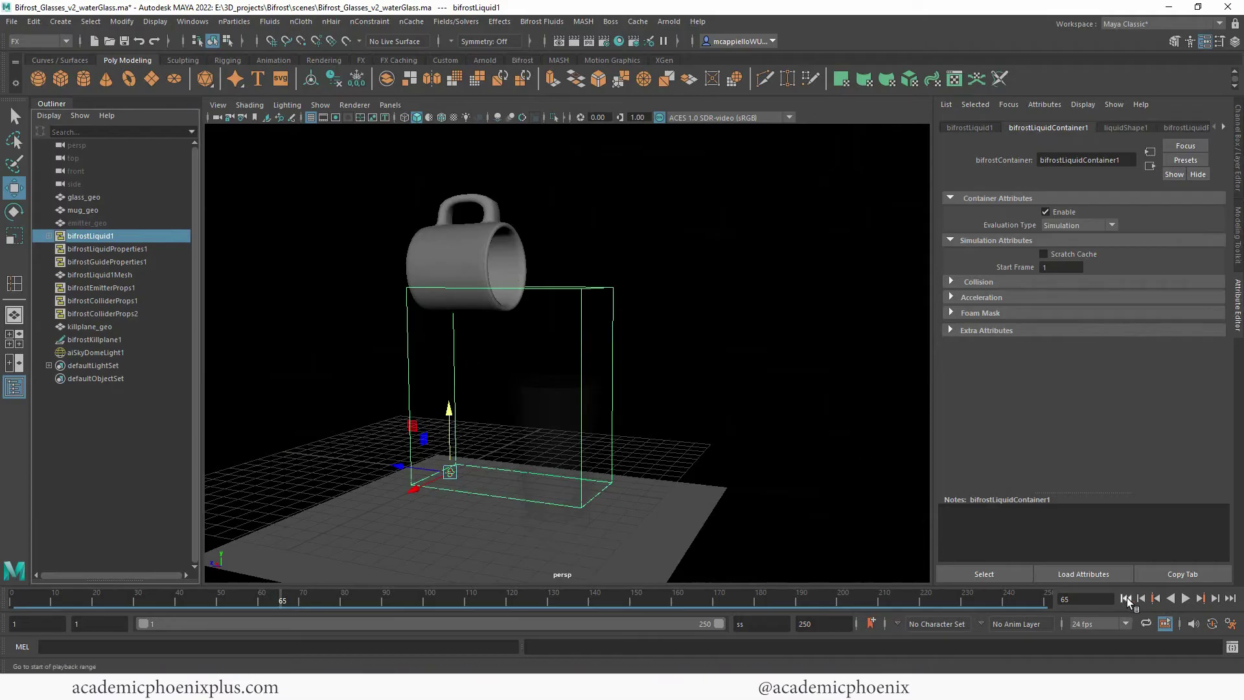
left_click(1127, 600)
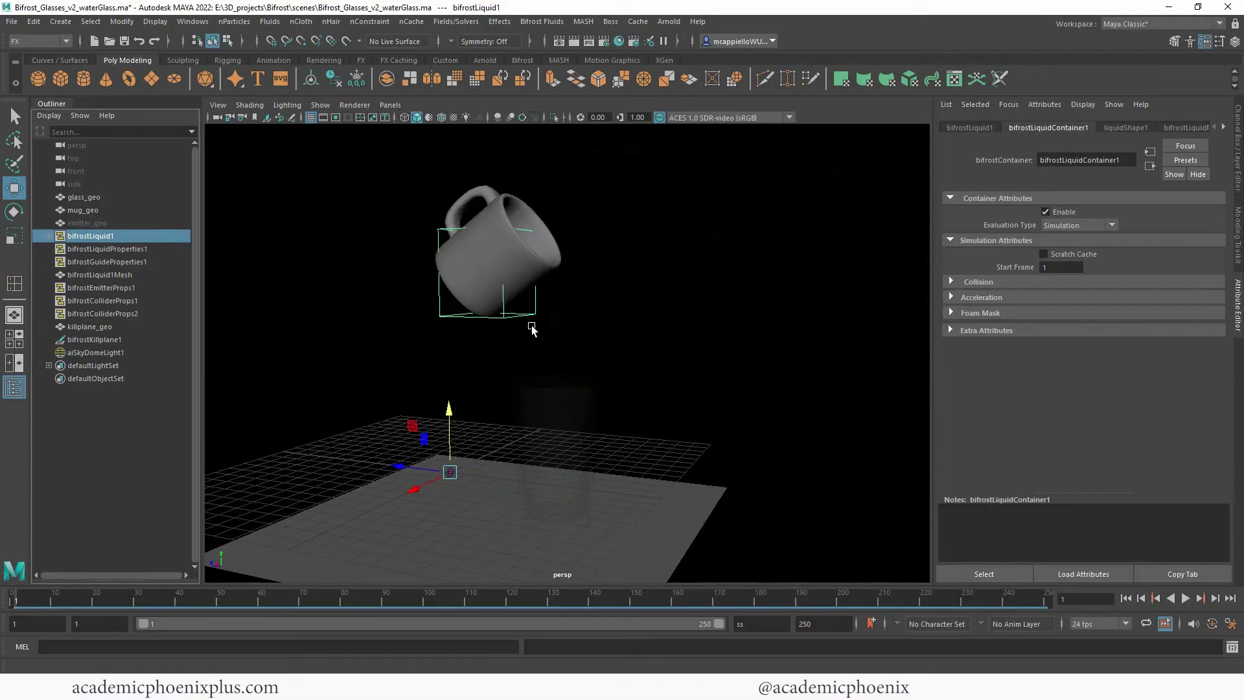
left_click(530, 324)
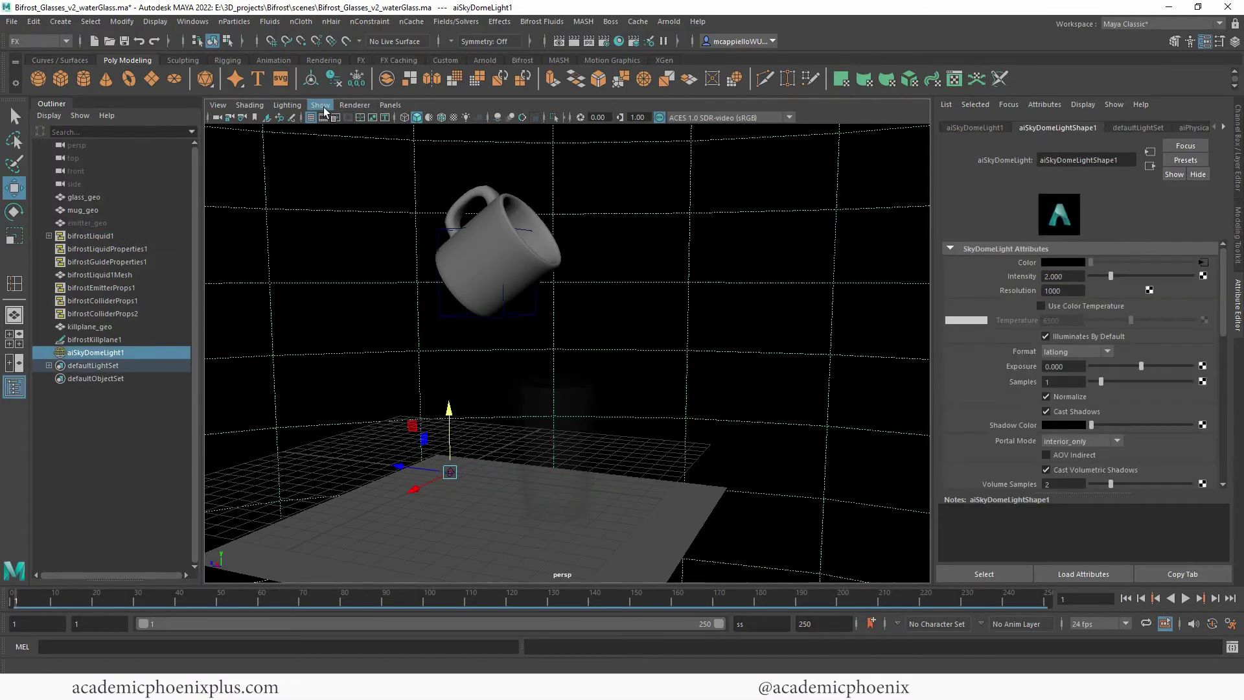
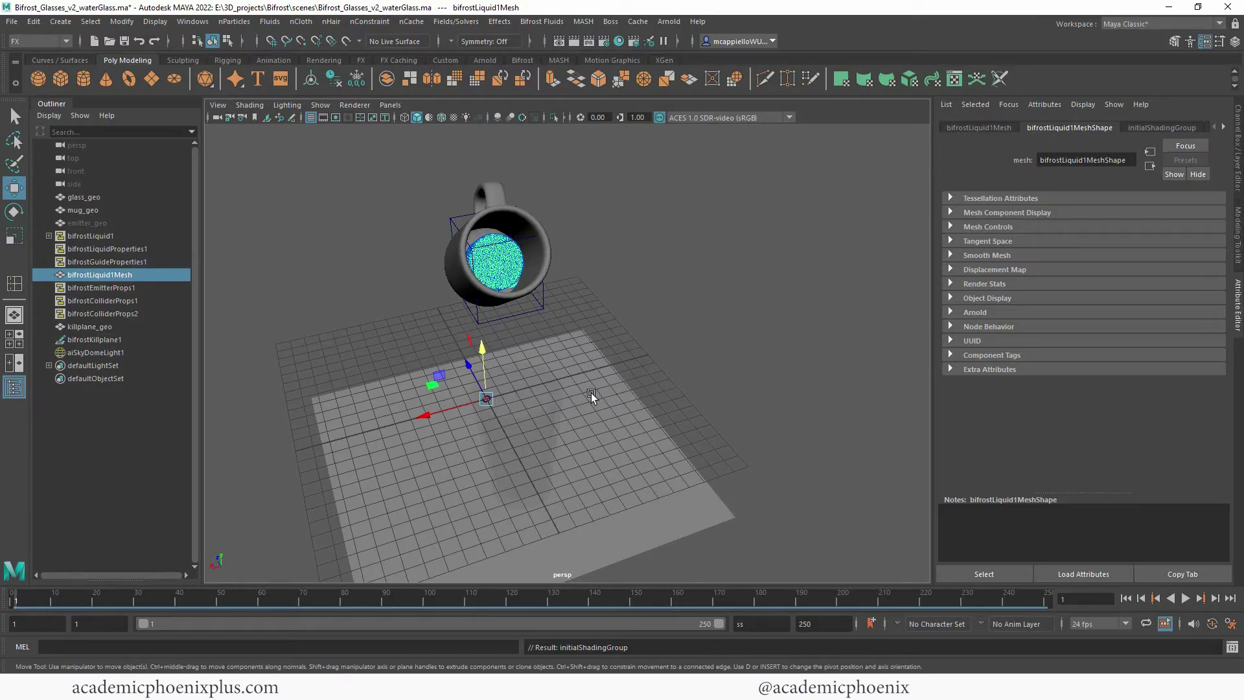
- Hide the liquid1 object under bifrostLiquid1, leaving the liquid mesh displayed in the mug
left_click(49, 236)
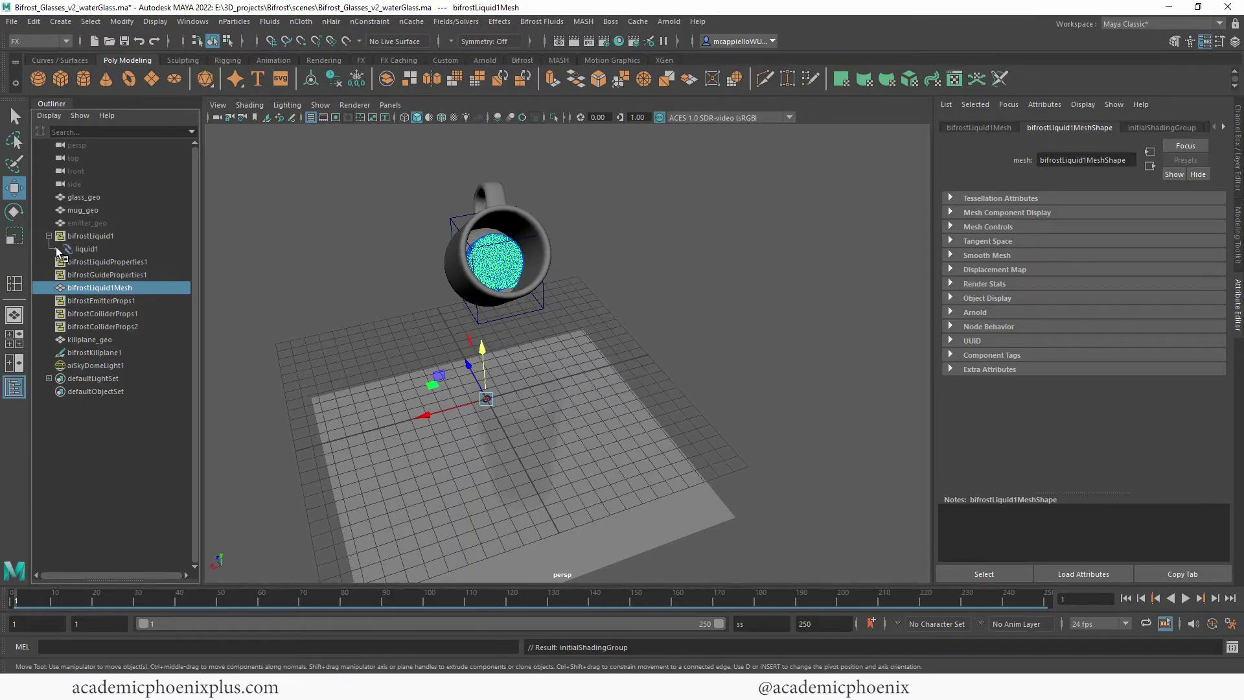
left_click(103, 248)
key("ctrl+h")
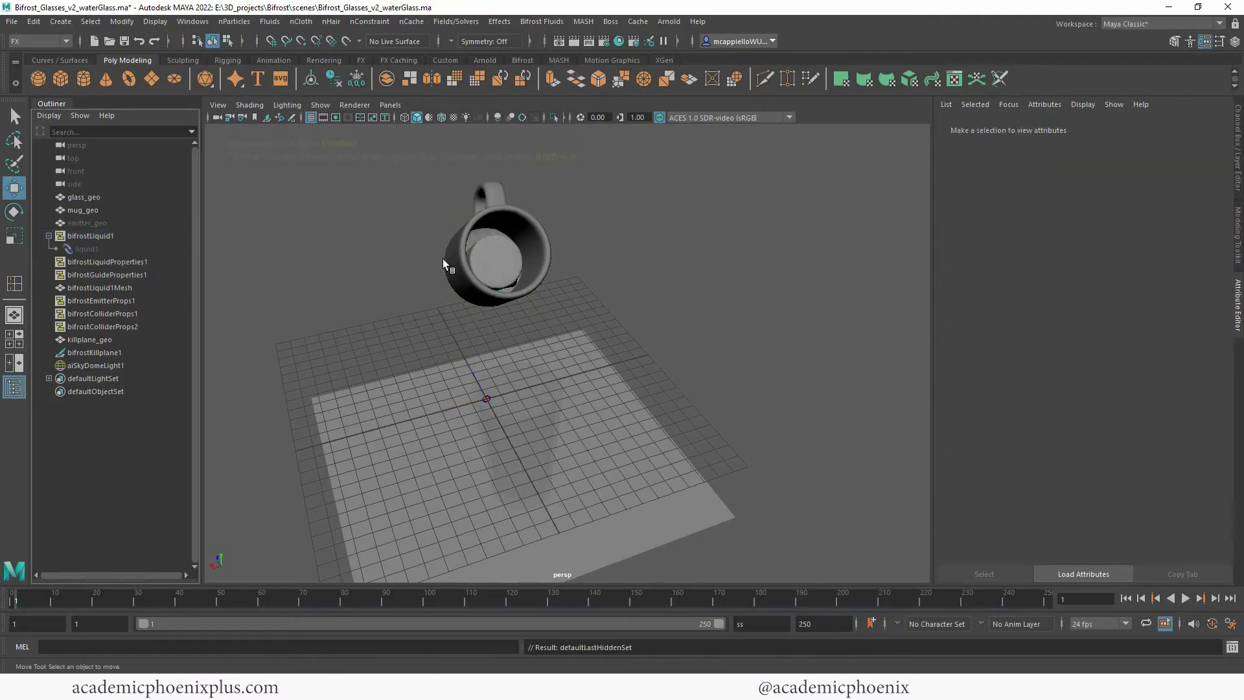
left_click(512, 256)
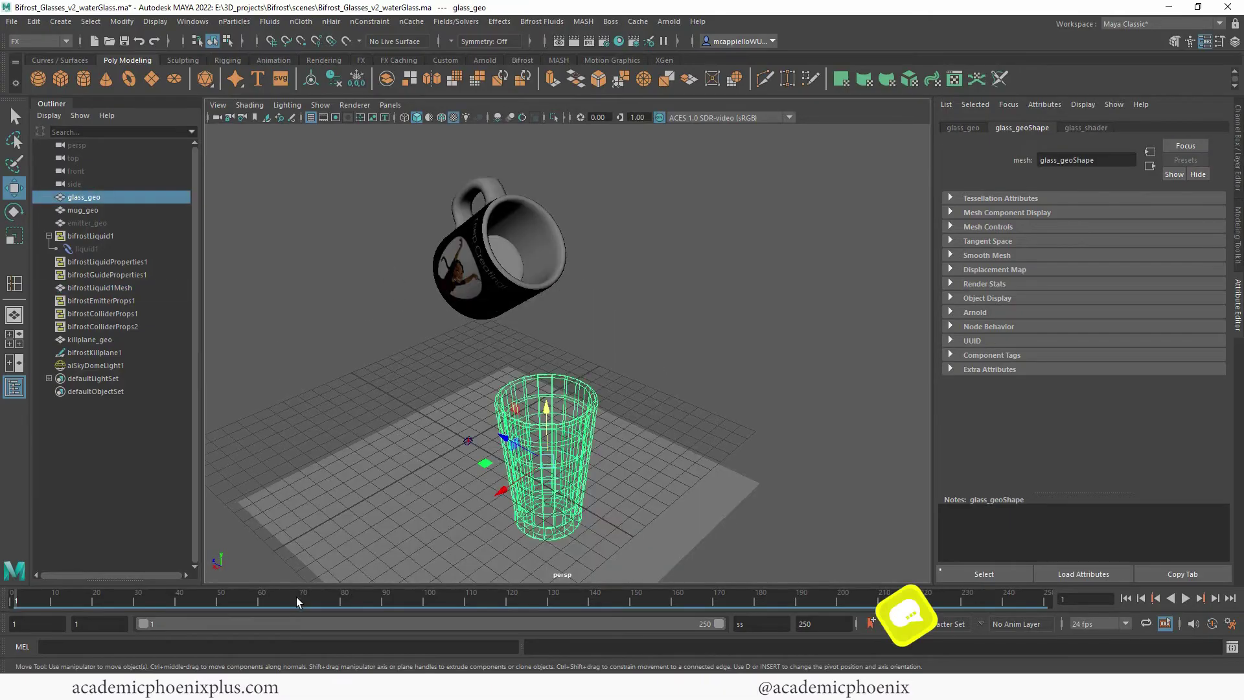
- Open the playblast options and set quality to 100 and scale to 1.00, with saving to file enabled
right_click(296, 597)
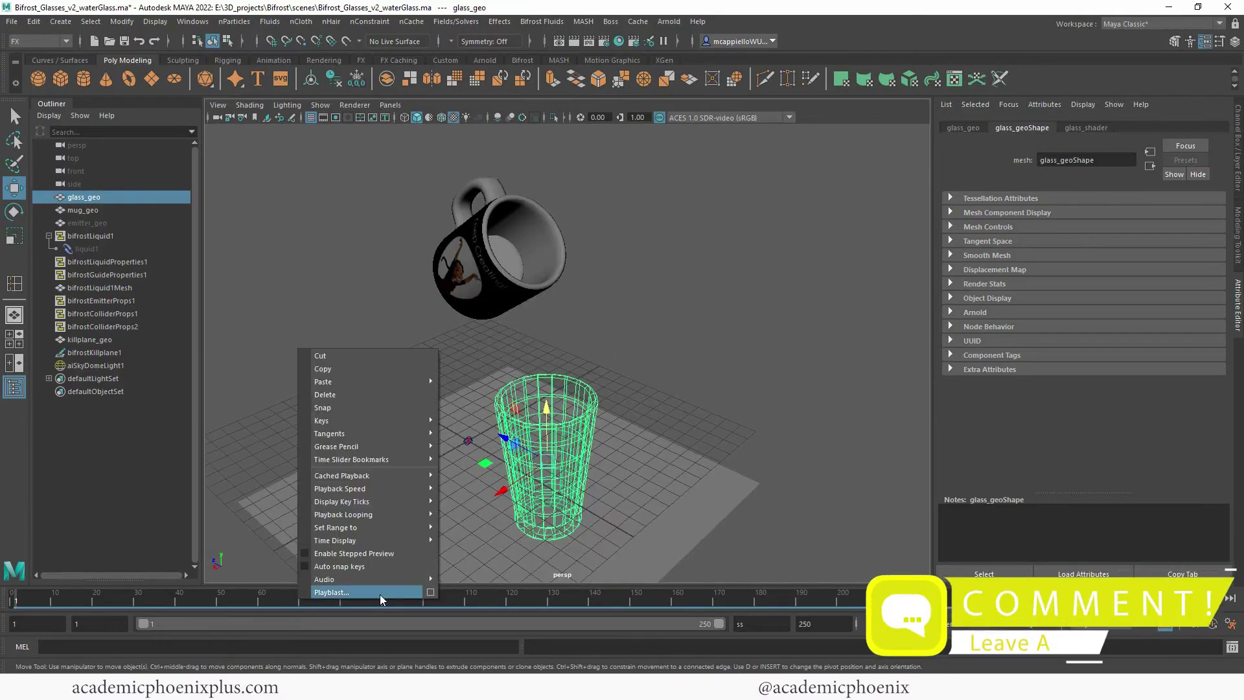
left_click(430, 592)
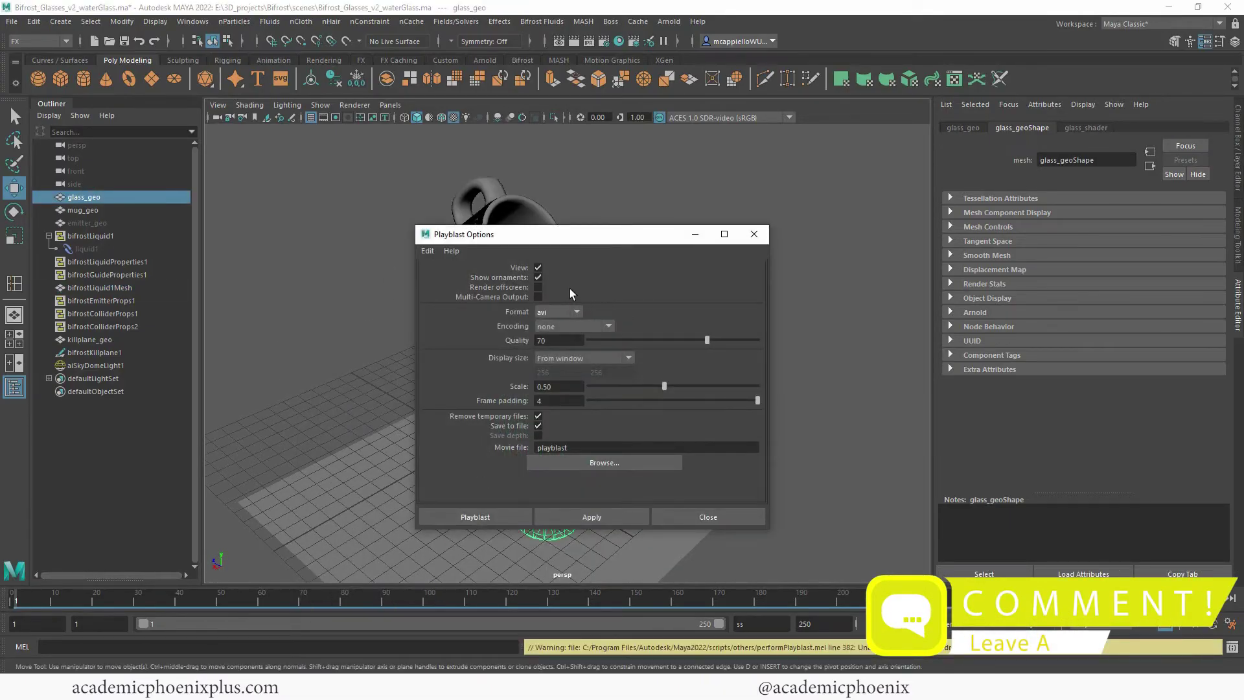
left_click_drag(707, 340, 779, 337)
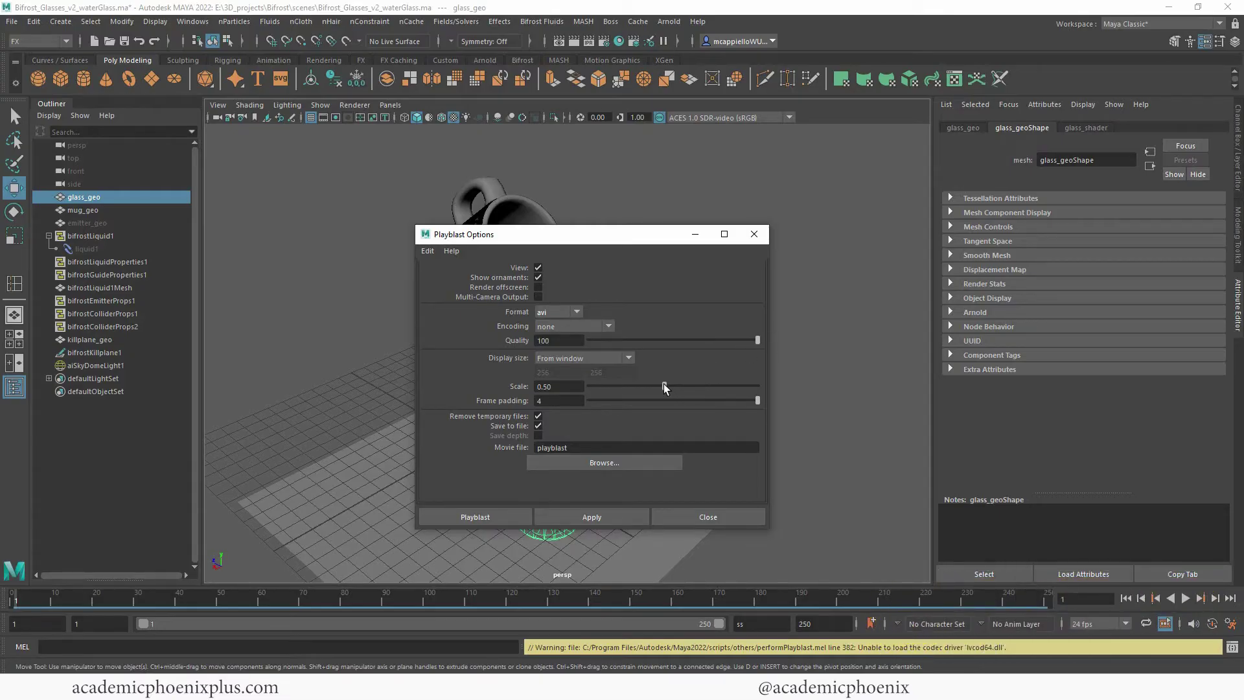
left_click(538, 426)
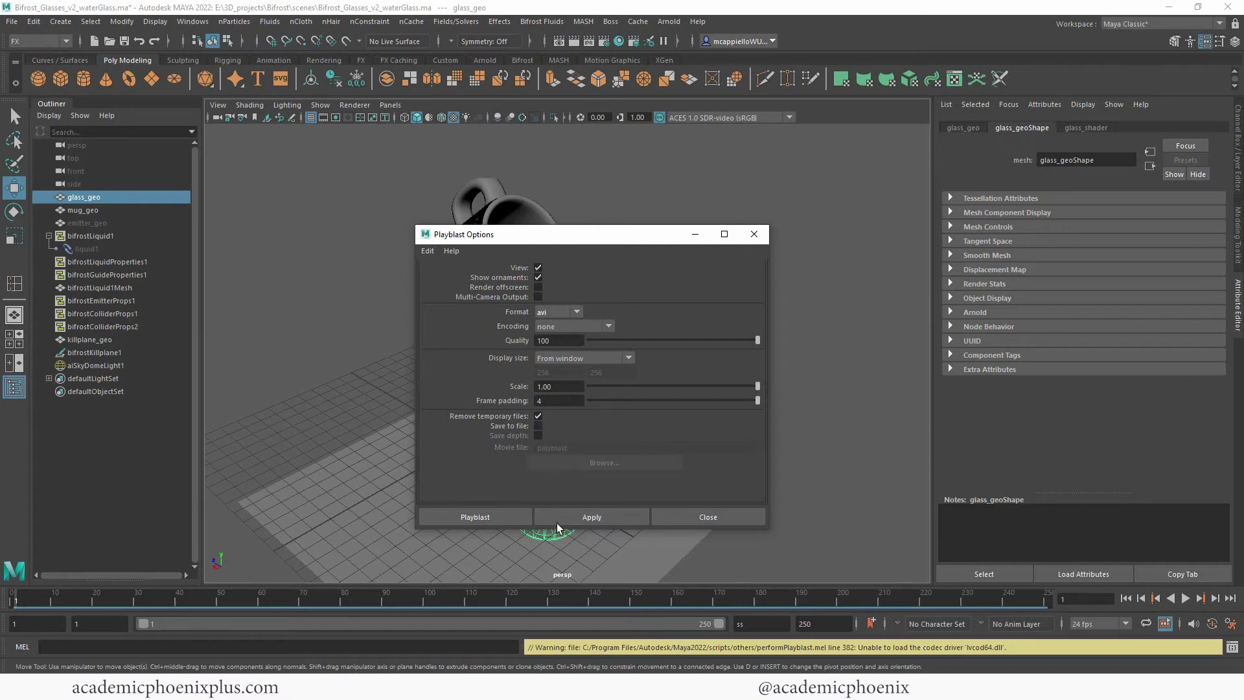
mouse_move(548, 529)
left_mouse_down()
mouse_move(548, 451)
mouse_move(548, 525)
left_mouse_up()
left_click(535, 422)
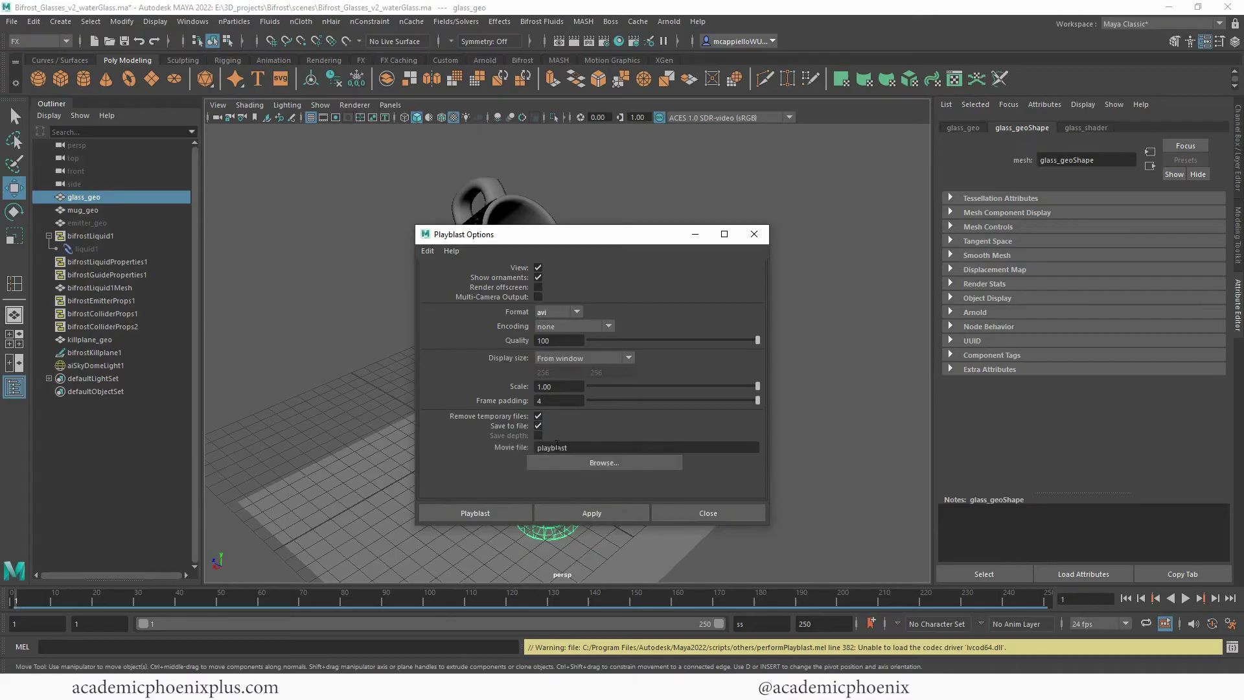
- Record the playblast to the project's movies folder as Mug_waterPlayblast, play it back and close it
left_click(568, 467)
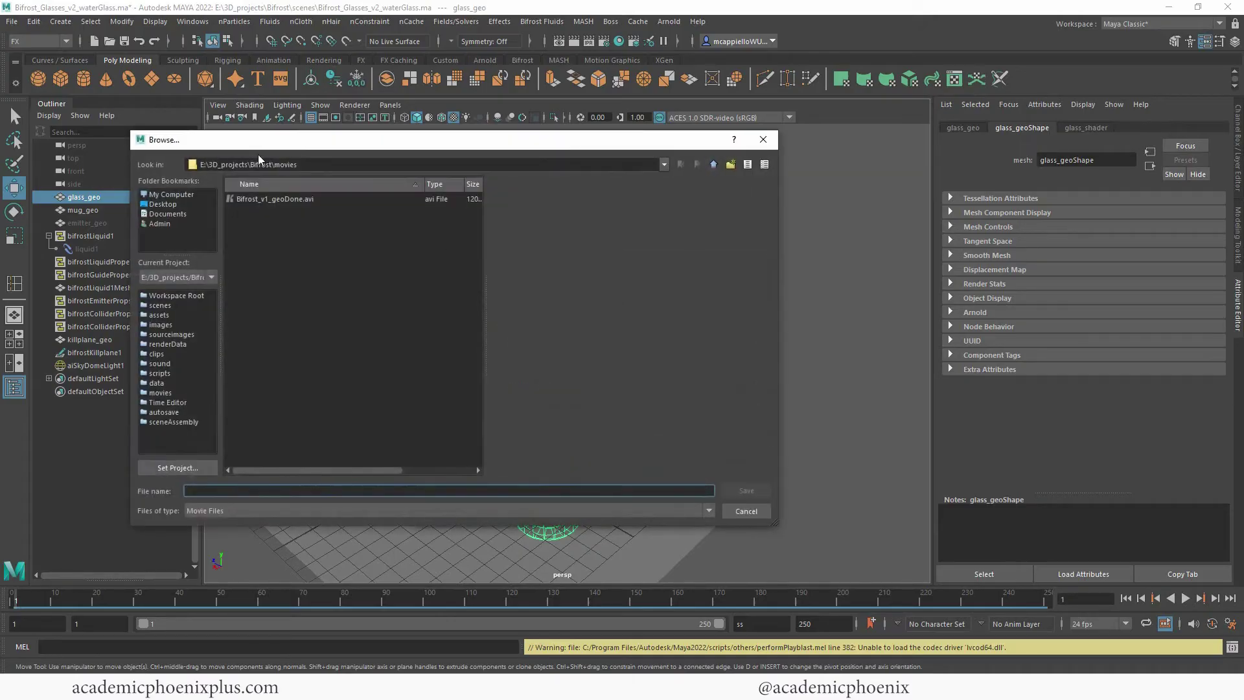
mouse_move(272, 164)
left_mouse_down()
mouse_move(313, 163)
mouse_move(286, 164)
left_mouse_up()
left_click(290, 164)
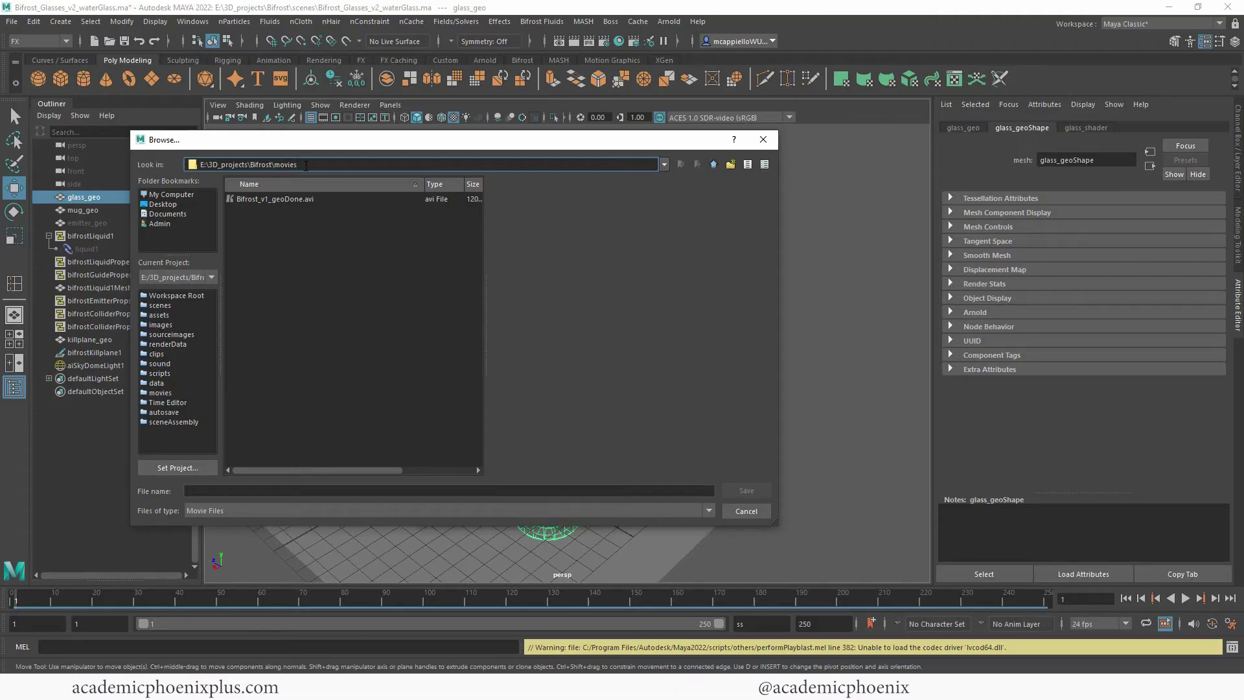
double_click(285, 164)
left_click(252, 491)
type("G")
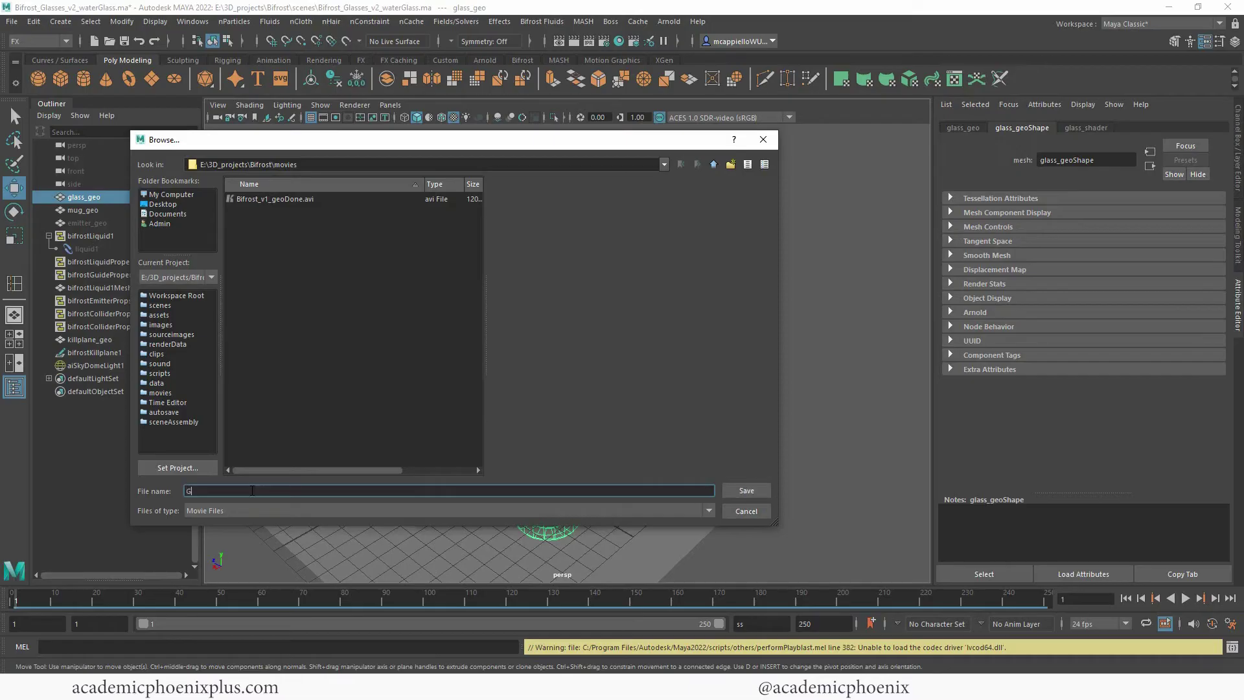
key("BackSpace")
type("Mug_waterPlayblast")
left_click(746, 491)
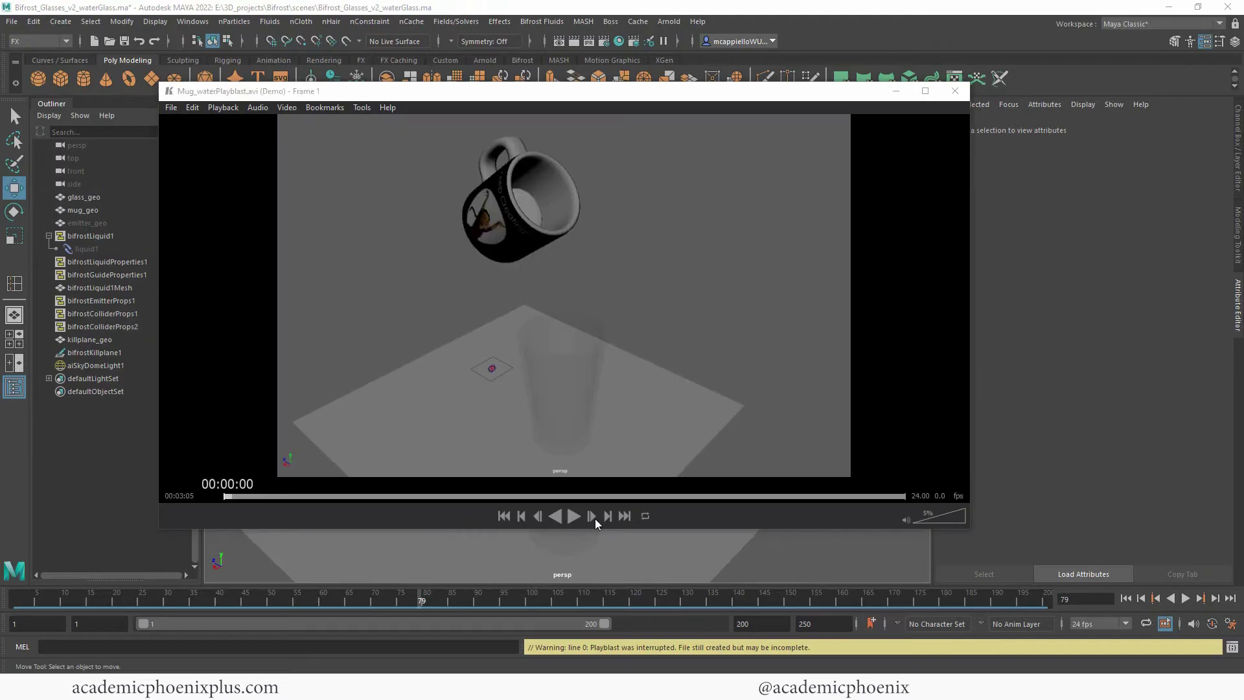
left_click(574, 515)
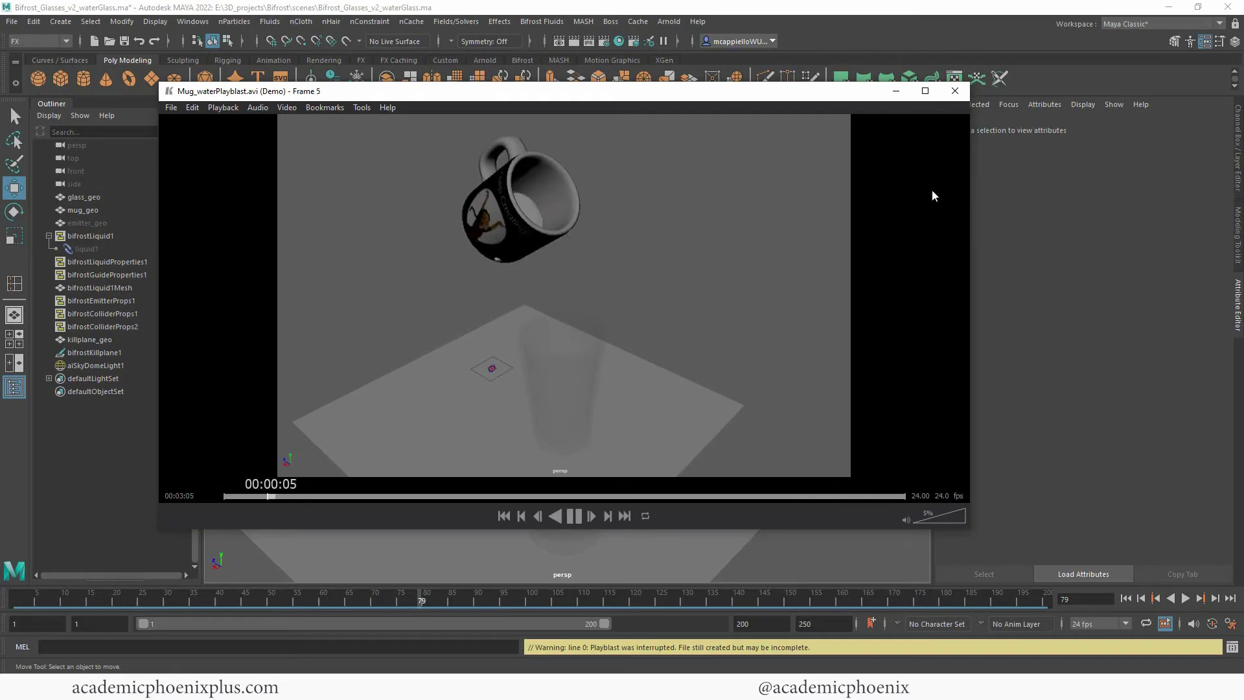
left_click(954, 91)
- Remove killplane_geo, then scale up bifrostKillplane1 and position it beneath the glass
left_click_drag(632, 348, 494, 406, "alt")
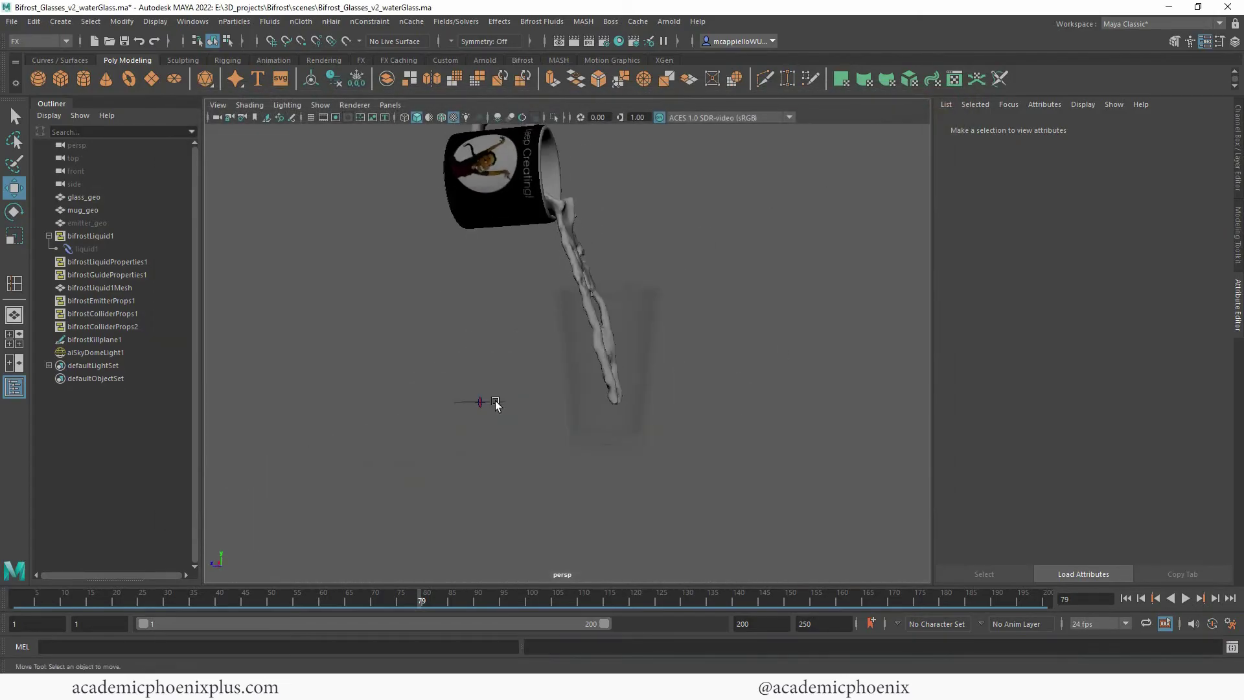
left_click(489, 403)
middle_click_drag(499, 413, 514, 393)
left_click_drag(514, 393, 521, 401, "alt")
key("r")
middle_click_drag(521, 401, 639, 413)
mouse_move(638, 414)
left_mouse_down("alt")
mouse_move(615, 411)
mouse_move(639, 418)
mouse_move(632, 428)
left_mouse_up("alt")
key("w")
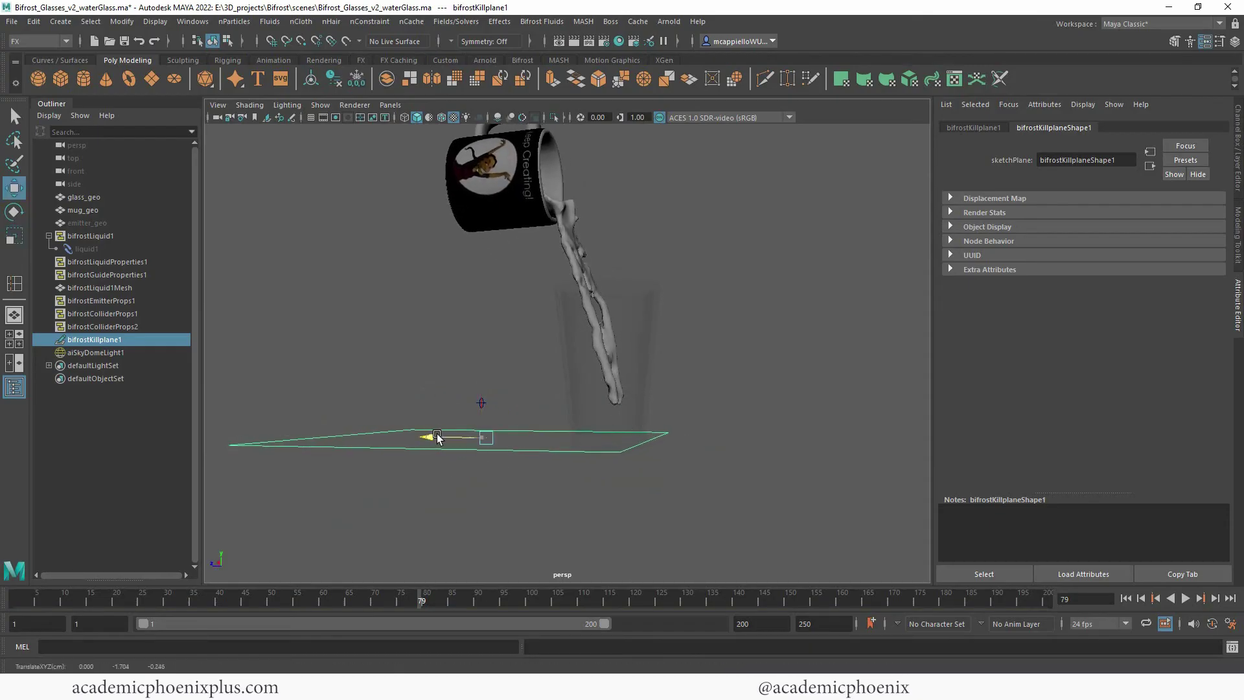
left_click_drag(453, 435, 533, 438, "alt")
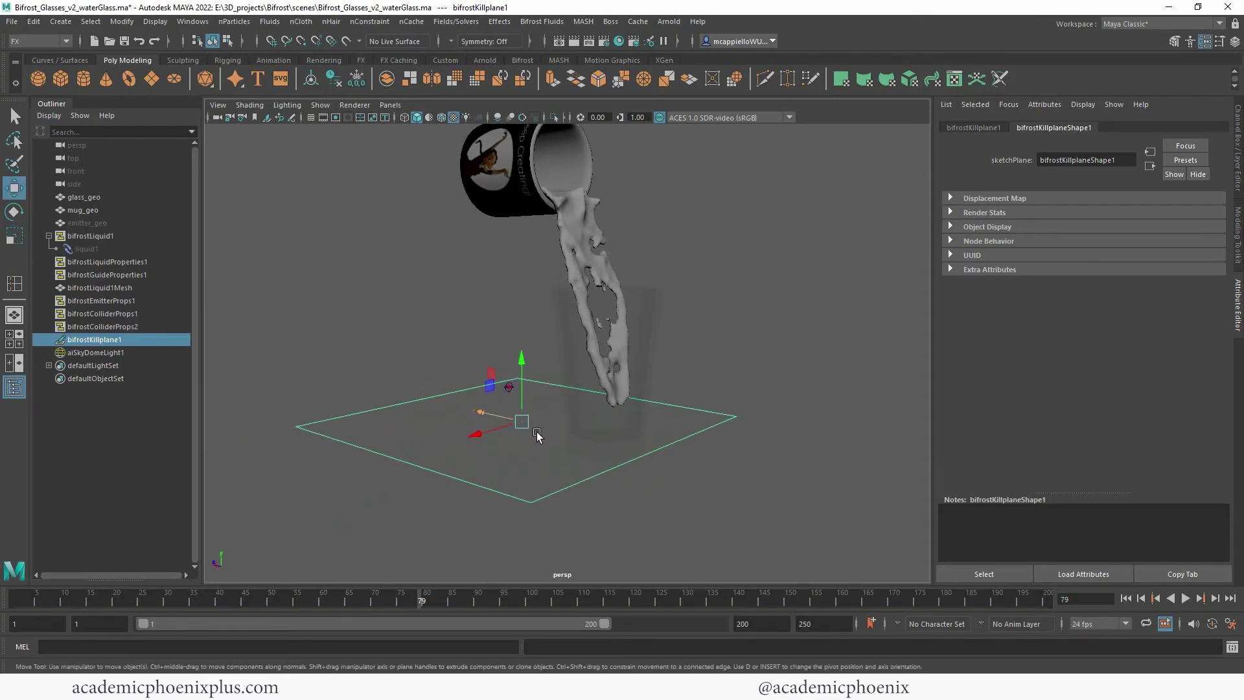
left_click_drag(663, 322, 462, 431, "alt")
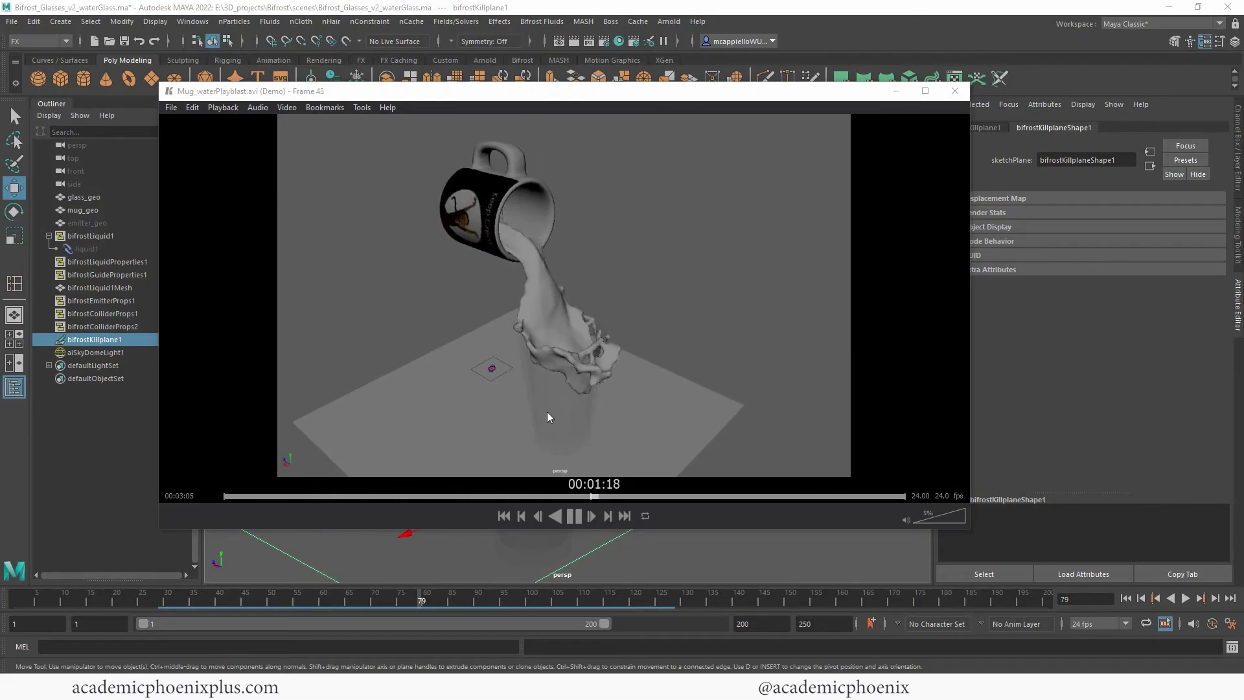
- Close the playblast player, scale bifrostKillplane1 up further and return to frame 1
key("alt+F4")
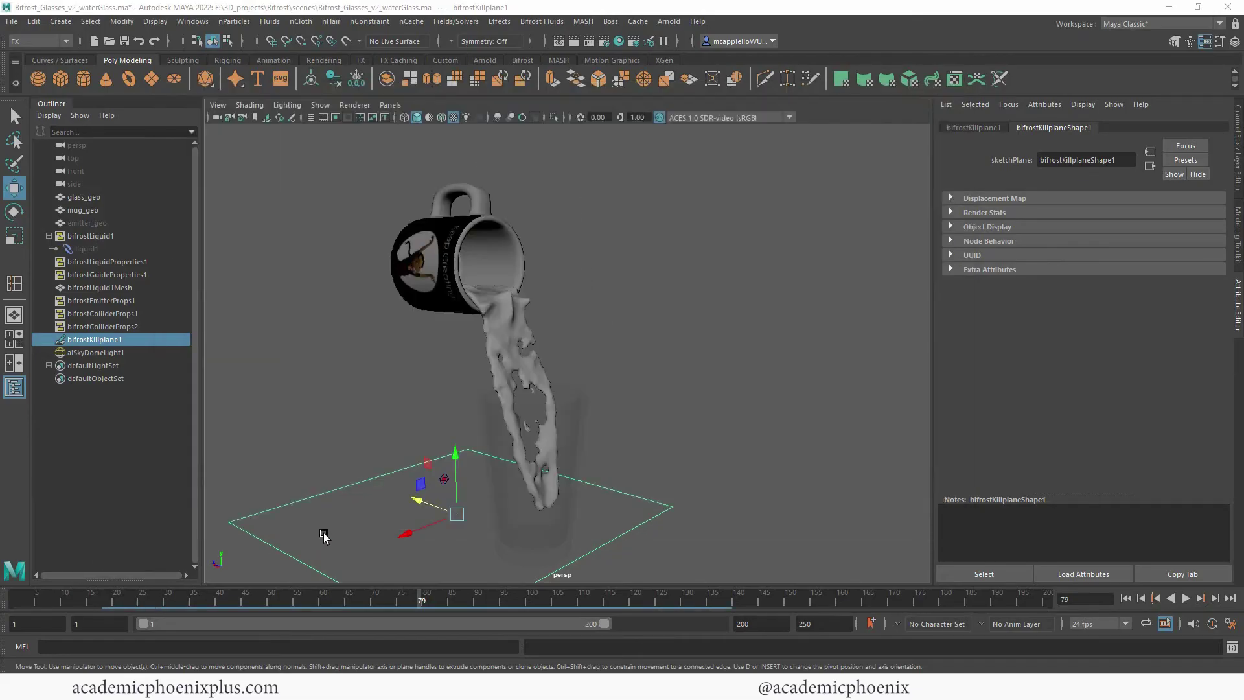
key("r")
left_click_drag(553, 513, 466, 519, "alt")
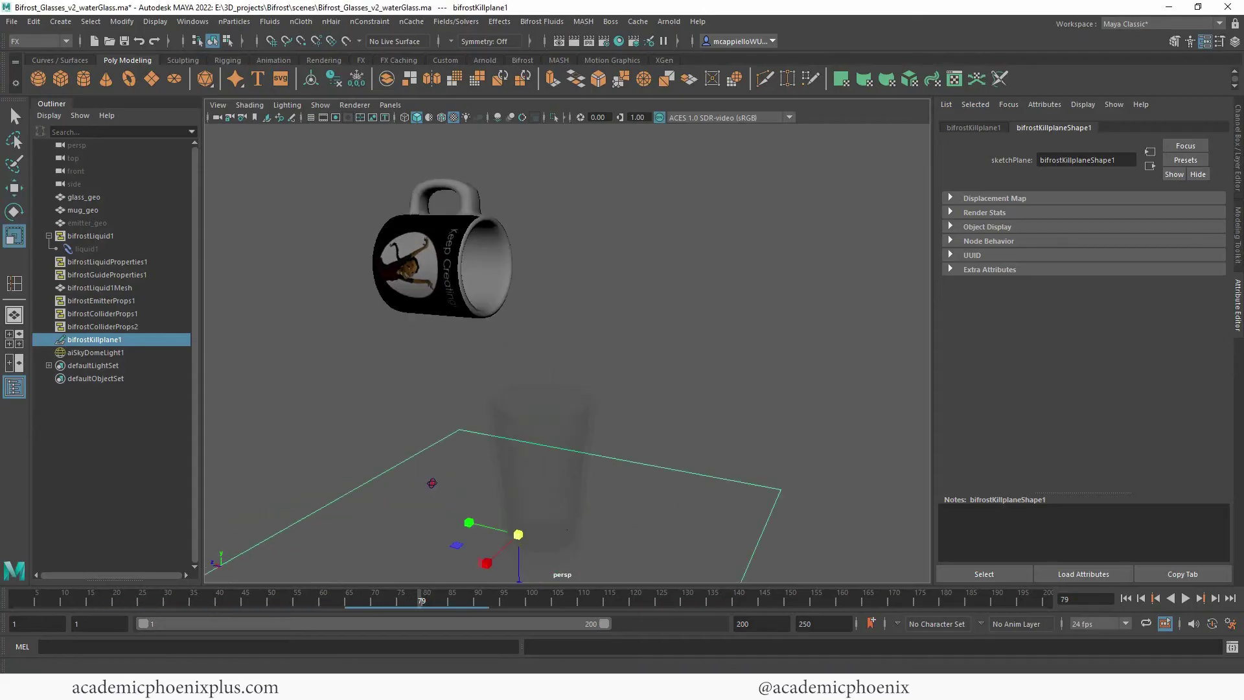
left_click(1125, 597)
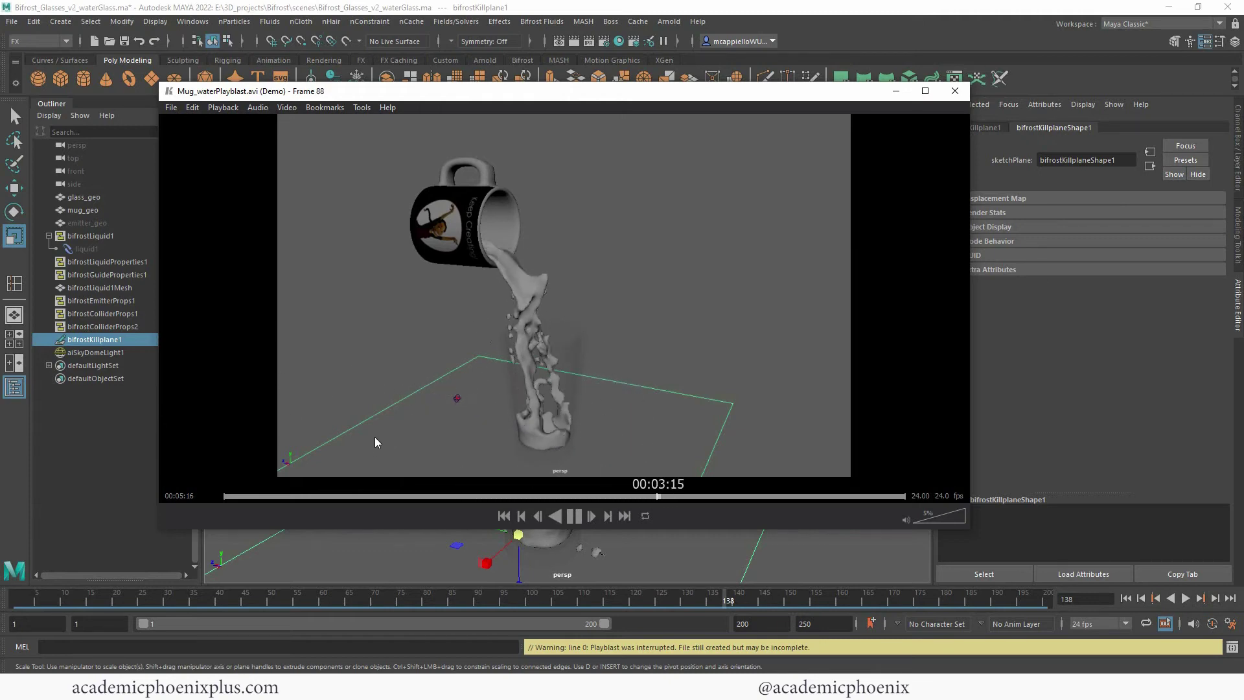
- Lower bifrostKillplane1 to the underside of the glass using the side view, and return to frame 1 in the perspective view
left_click_drag(601, 445, 725, 322, "alt")
key("space")
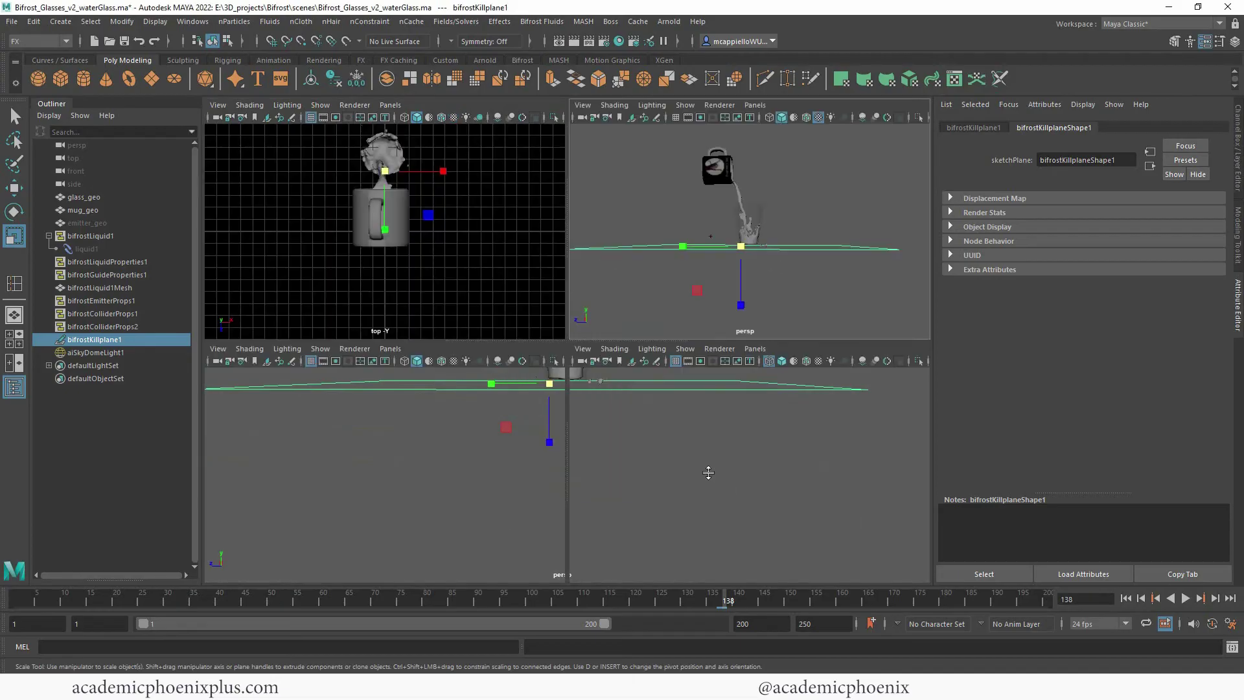
scroll(657, 470, "up", 6)
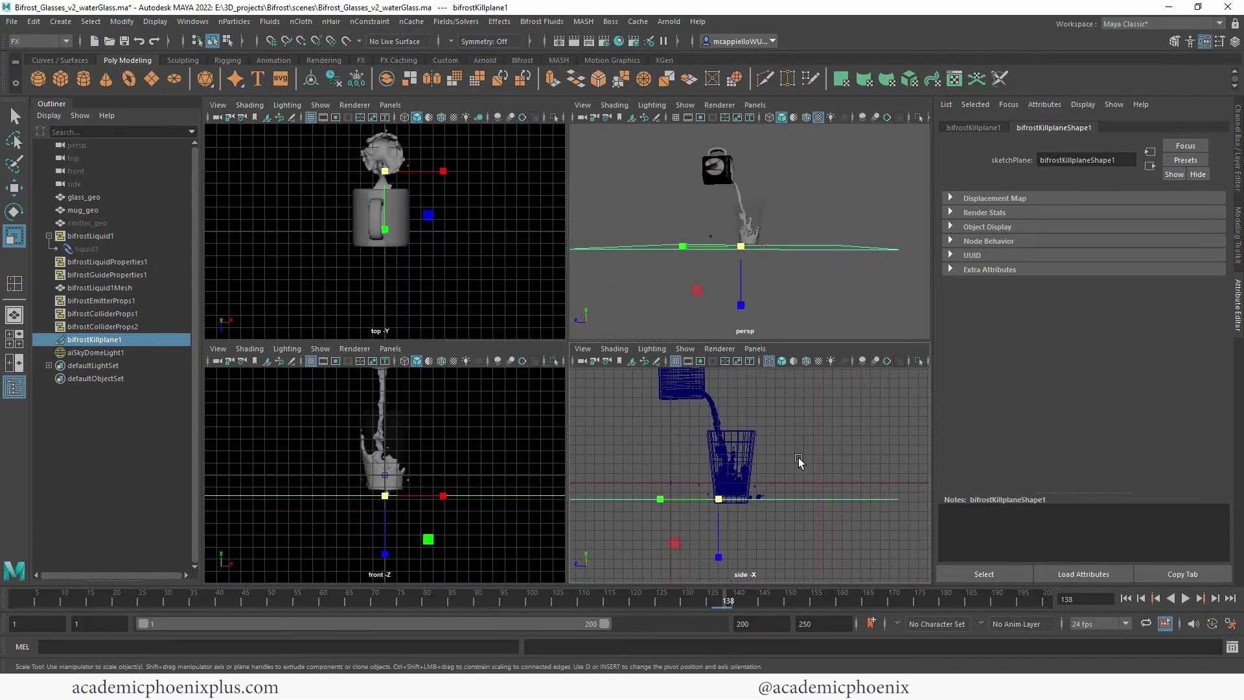
middle_click_drag(732, 468, 759, 475, "alt")
key("w")
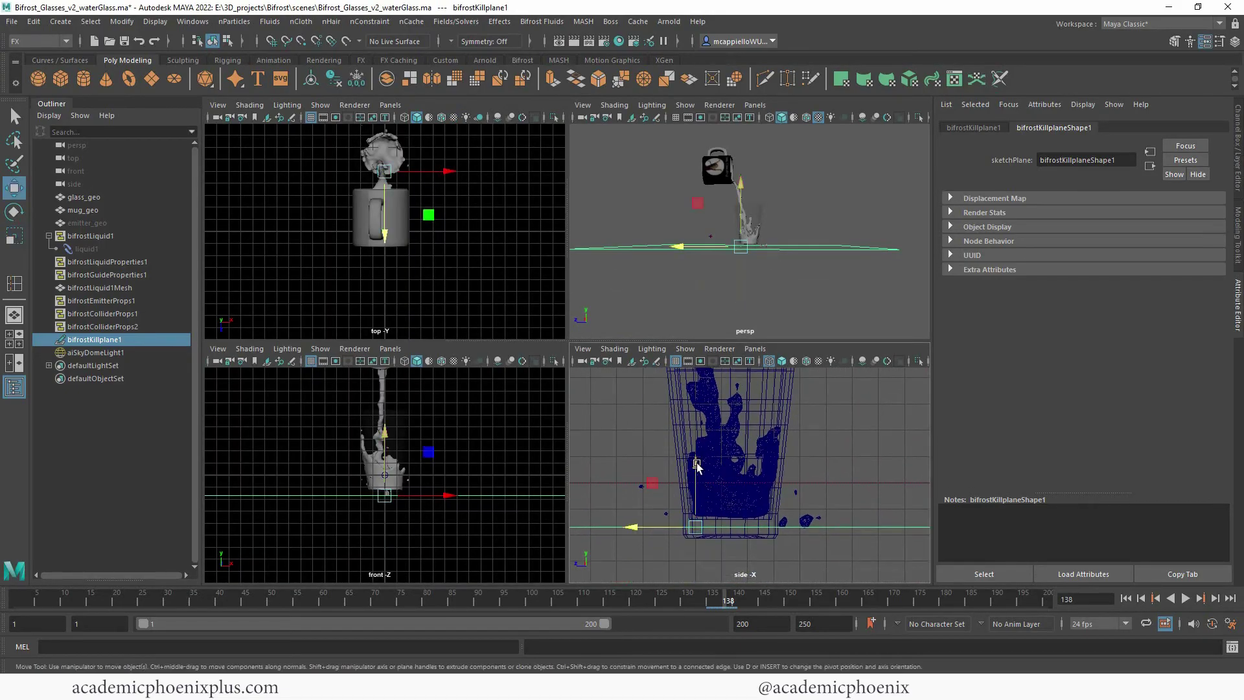
left_click_drag(693, 461, 693, 473)
left_click_drag(780, 228, 778, 249, "alt")
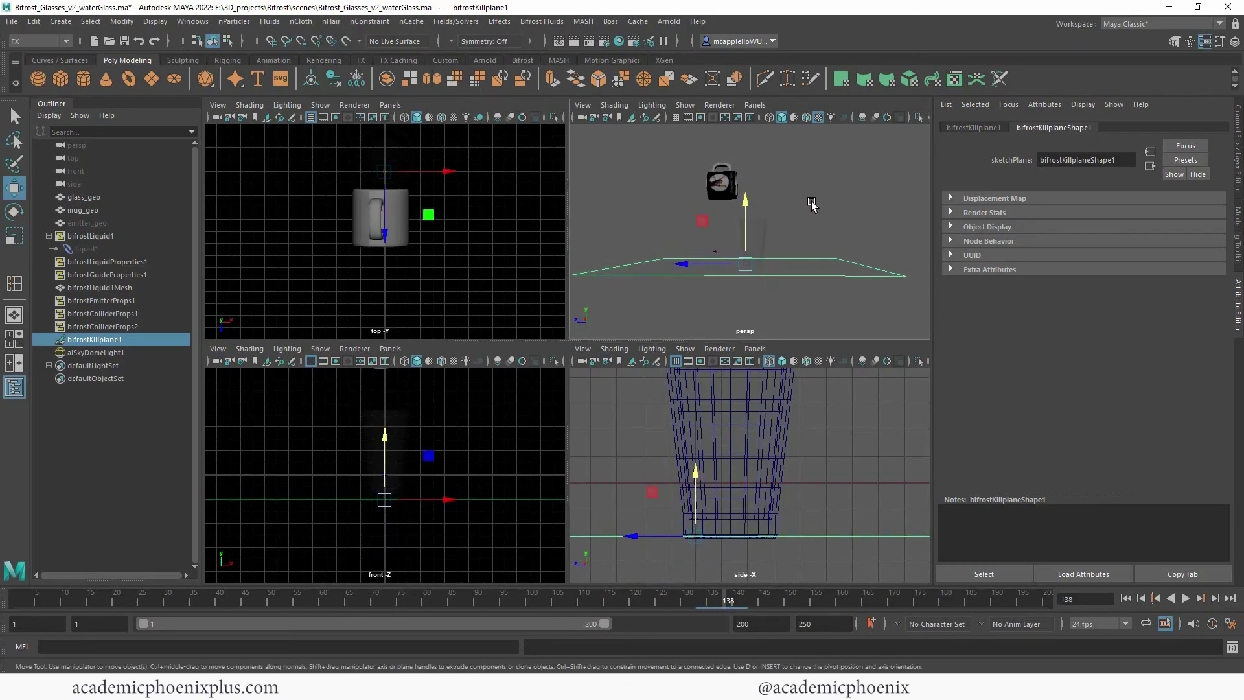
left_click_drag(806, 202, 784, 257, "alt")
key("space")
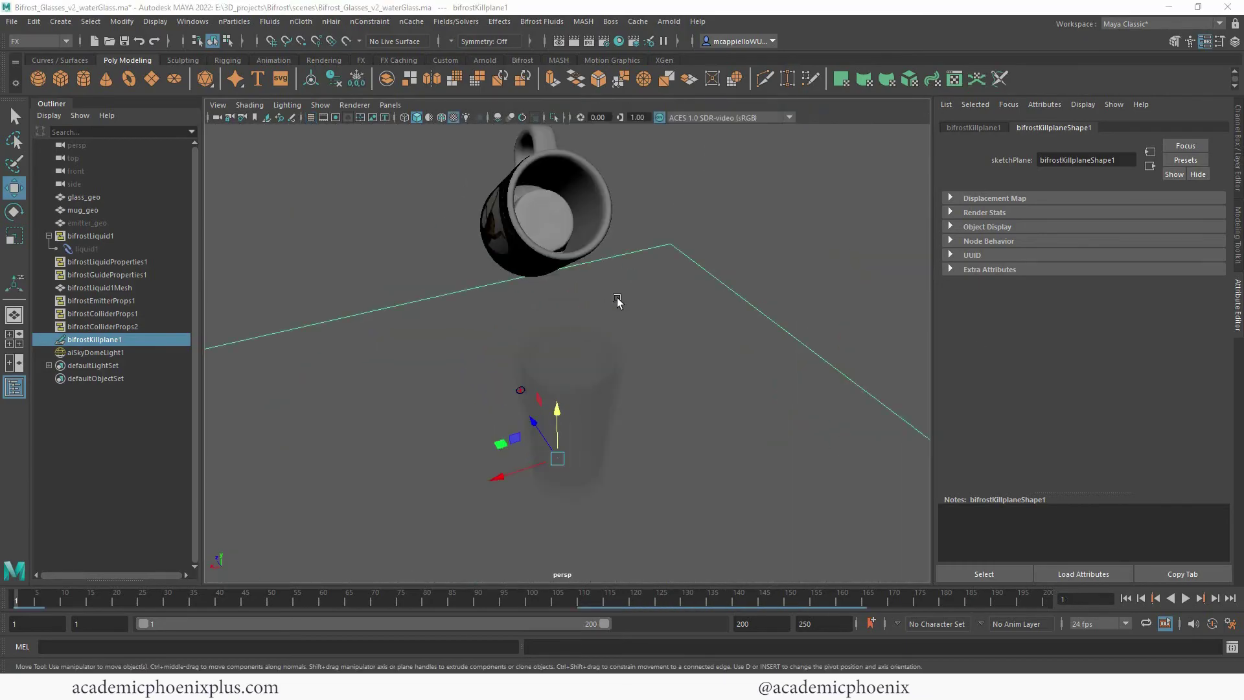
key("alt+shift+v")
- Assign a new aiStandardSurface material to bifrostLiquid1Mesh and replace its settings with the Clear_Water preset
mouse_move(590, 350)
left_mouse_down("alt")
mouse_move(531, 350)
mouse_move(580, 355)
mouse_move(551, 359)
mouse_move(566, 358)
left_mouse_up("alt")
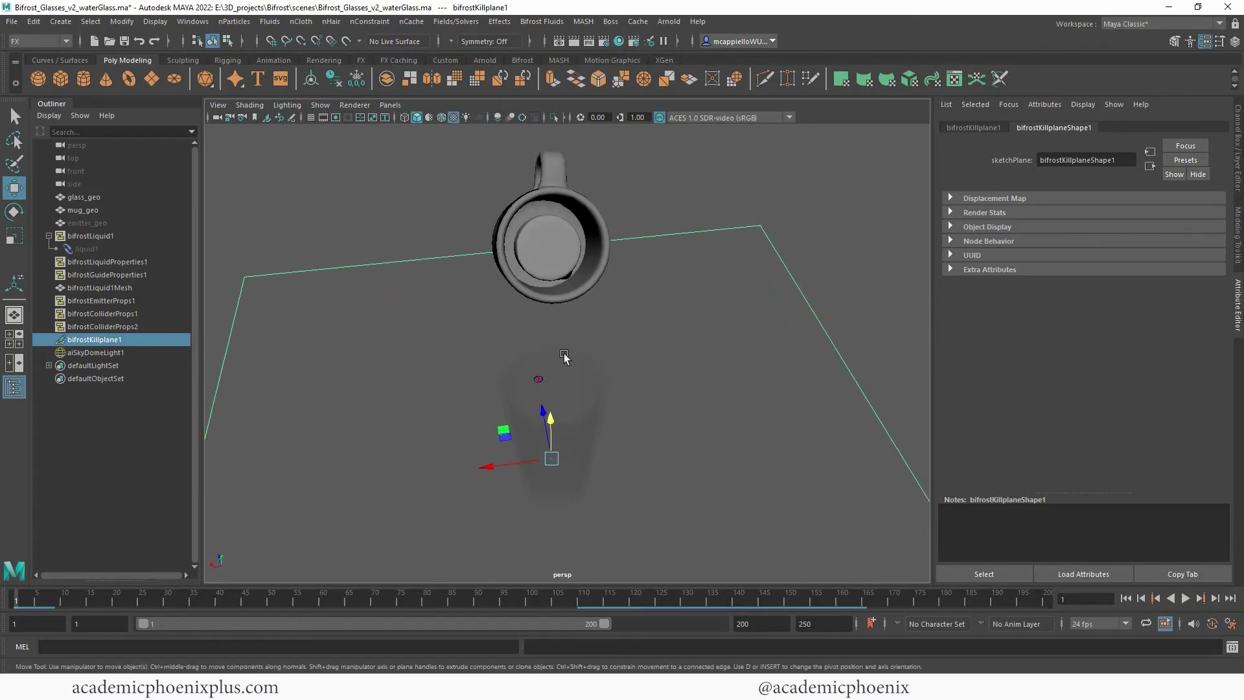
left_click(563, 259)
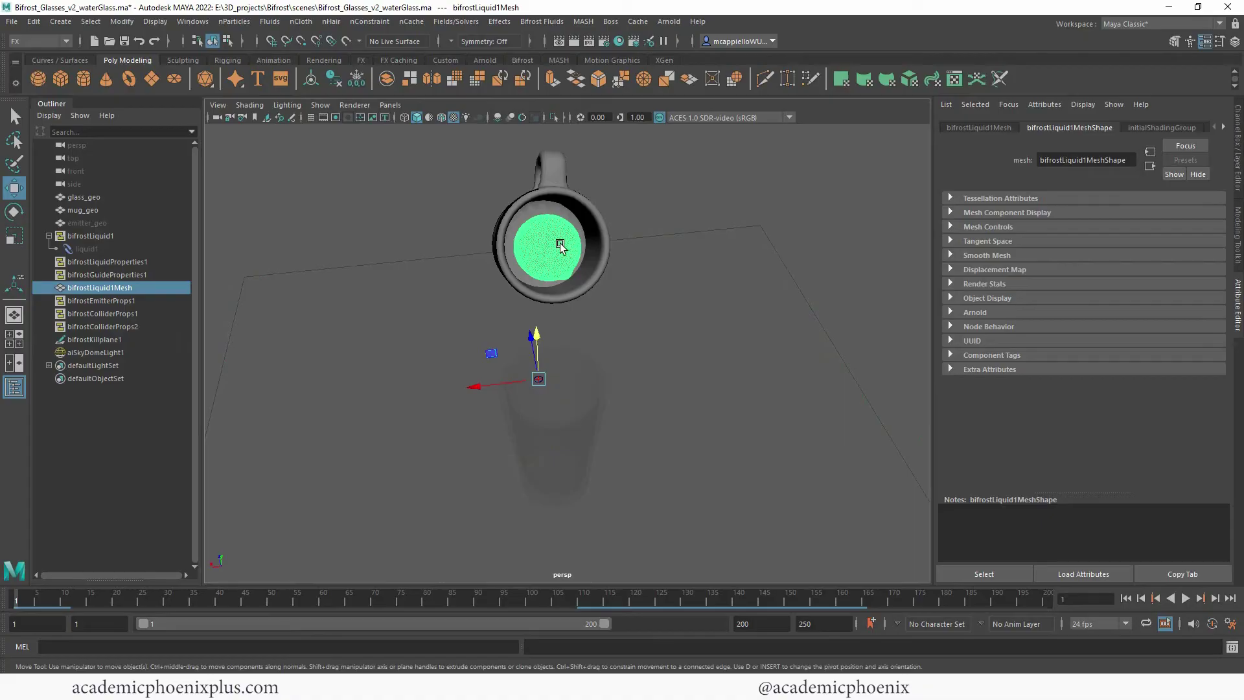
right_click(561, 244)
mouse_move(594, 604)
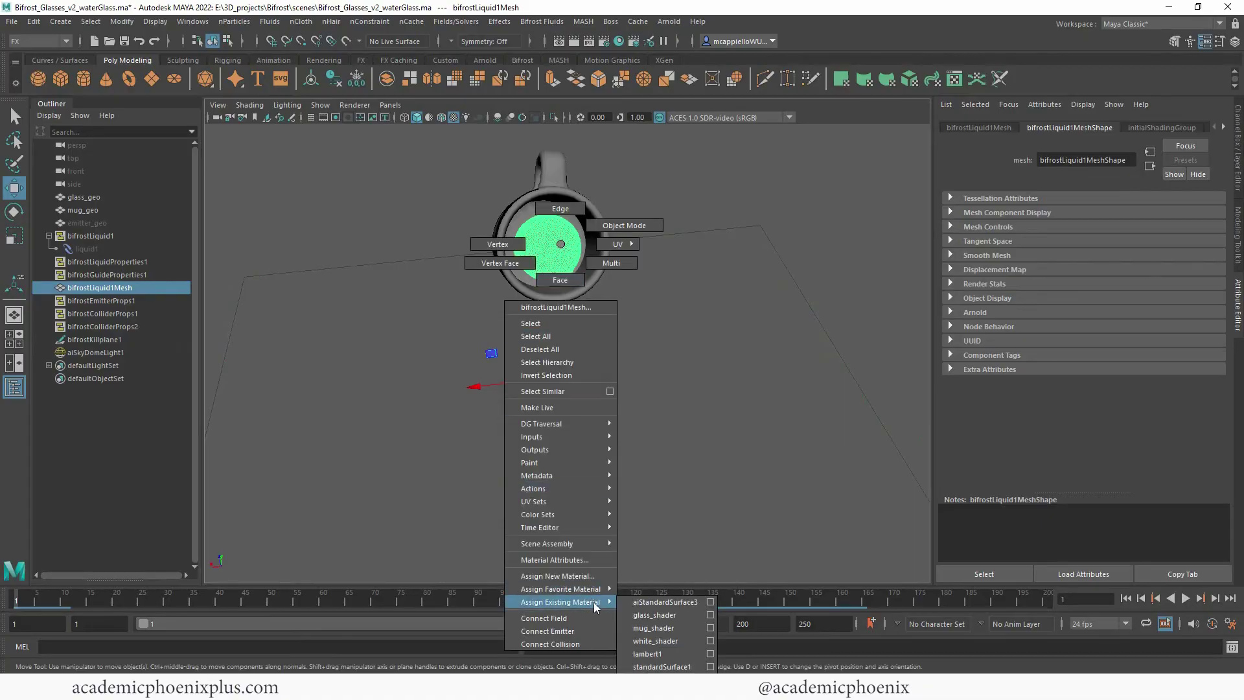
left_click(588, 576)
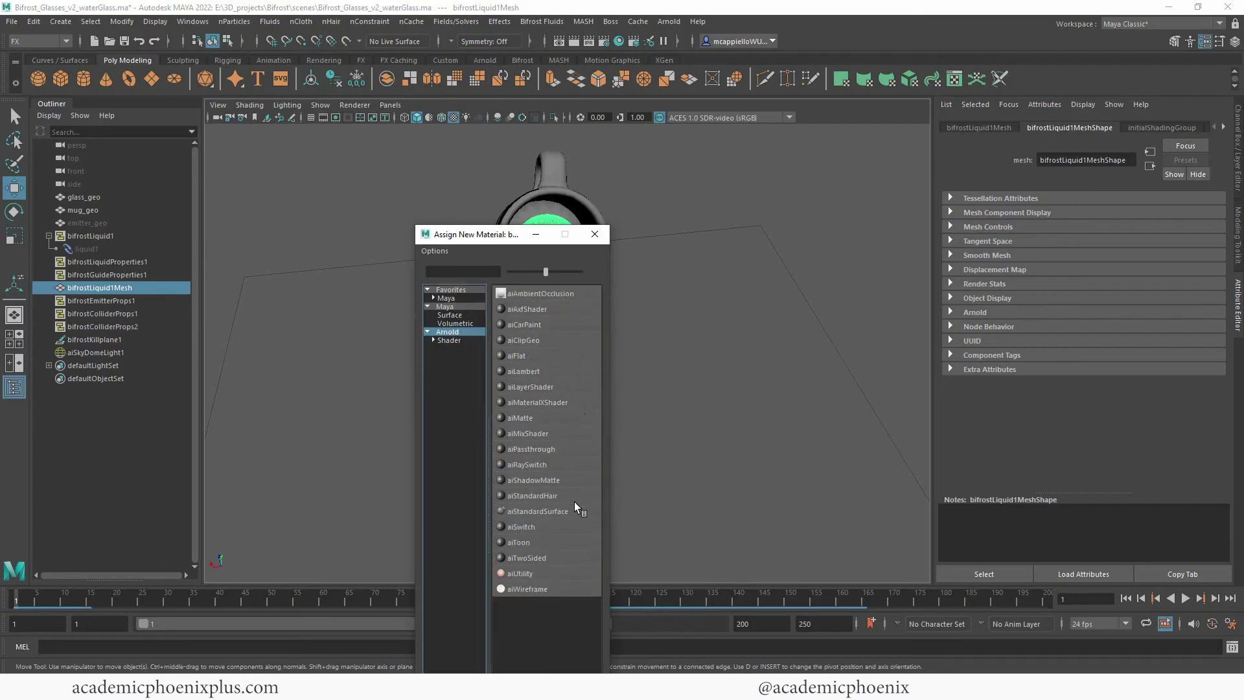
left_click(569, 511)
left_click(1184, 160)
mouse_move(1164, 301)
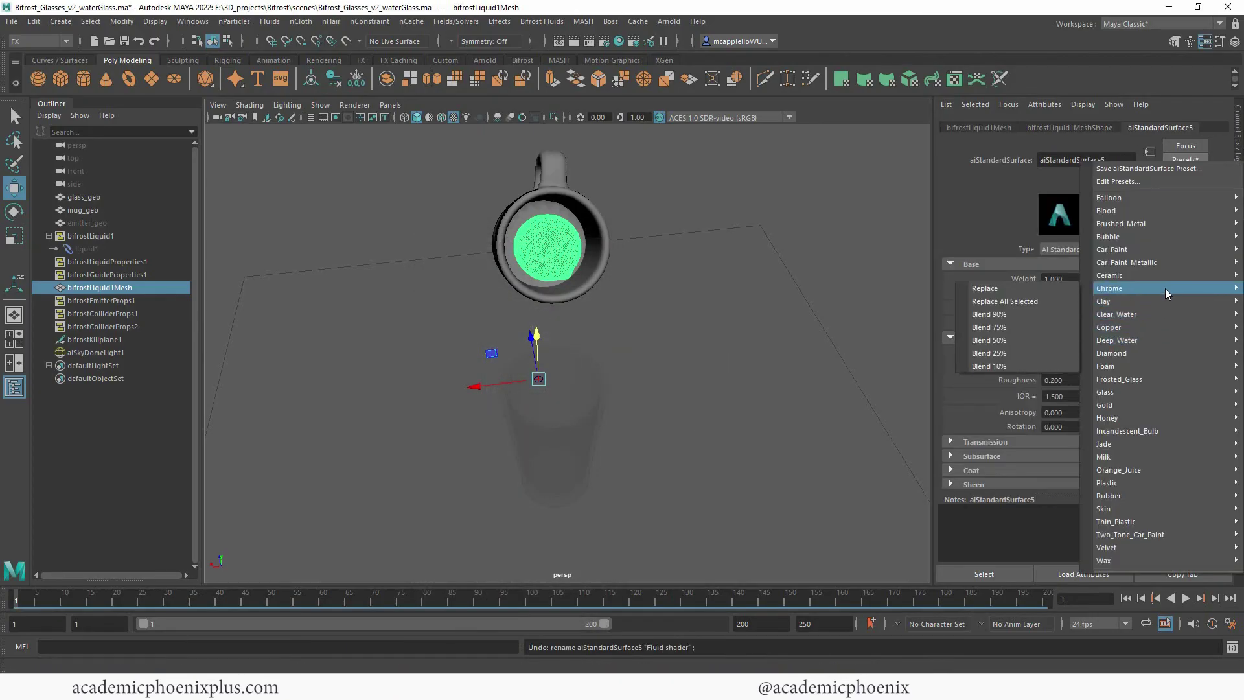
mouse_move(1114, 316)
left_click(1021, 315)
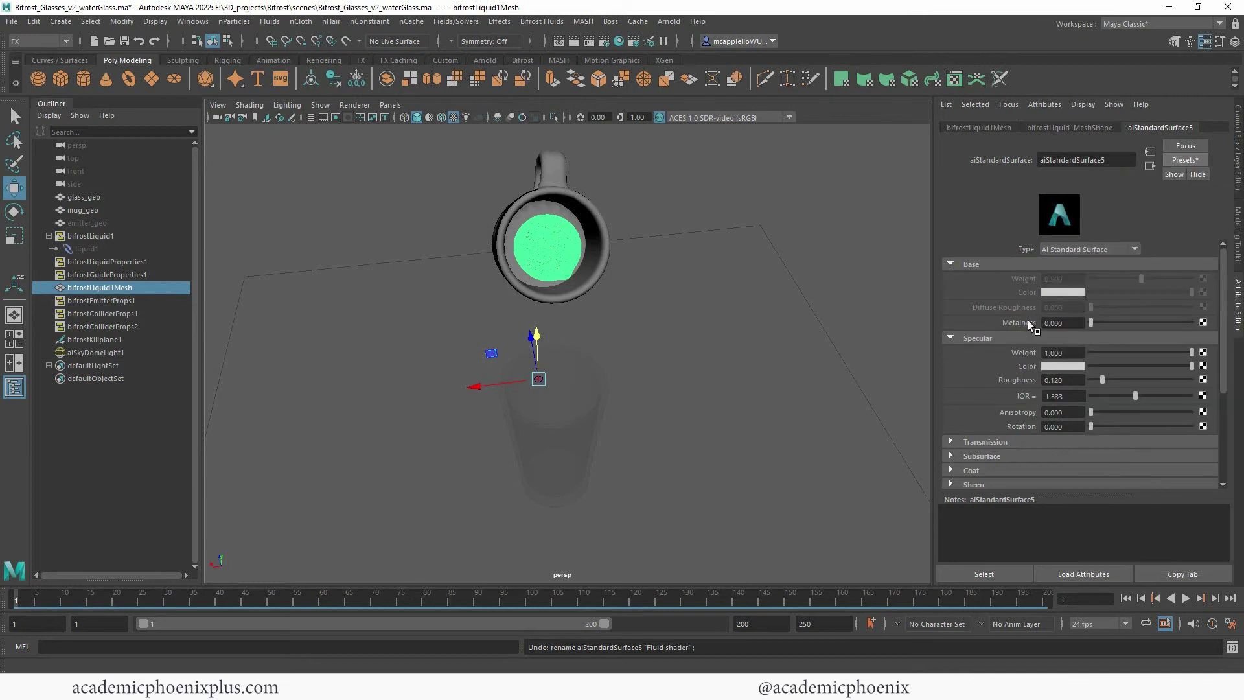
- Check the liquid material's transmission settings and rename the material fluid_shader
scroll(1101, 350, "down", 3)
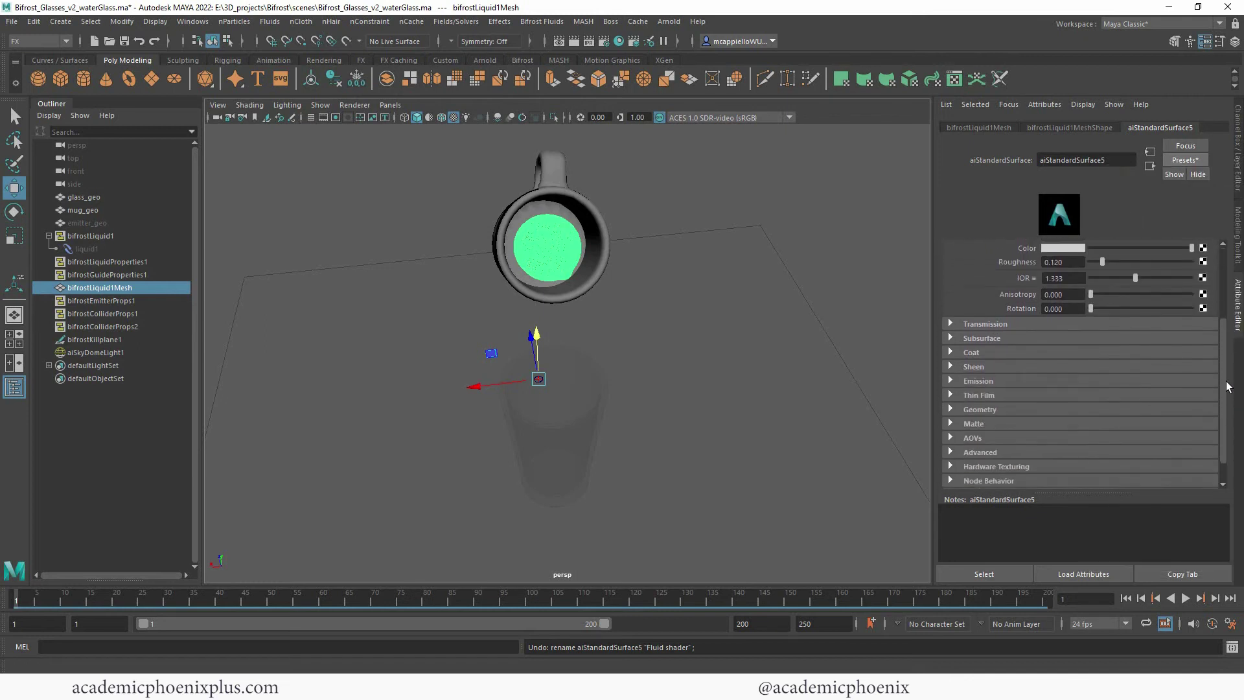
left_click(995, 374)
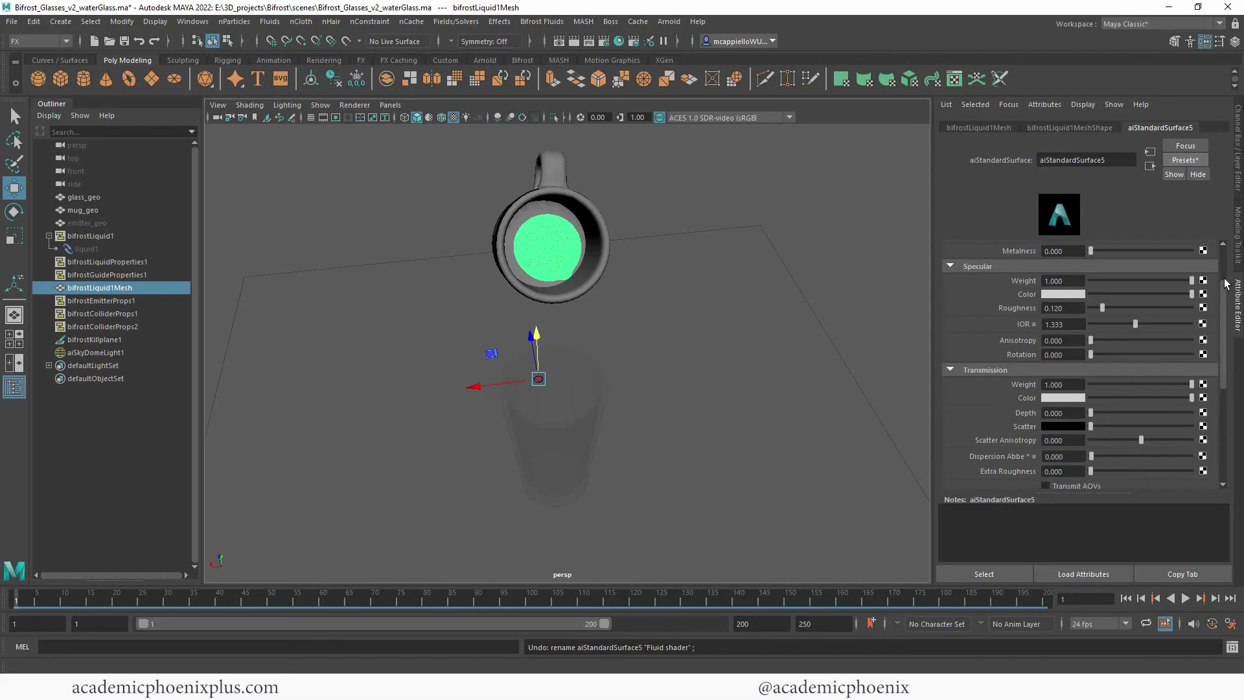
scroll(1226, 280, "up", 3)
double_click(1115, 160)
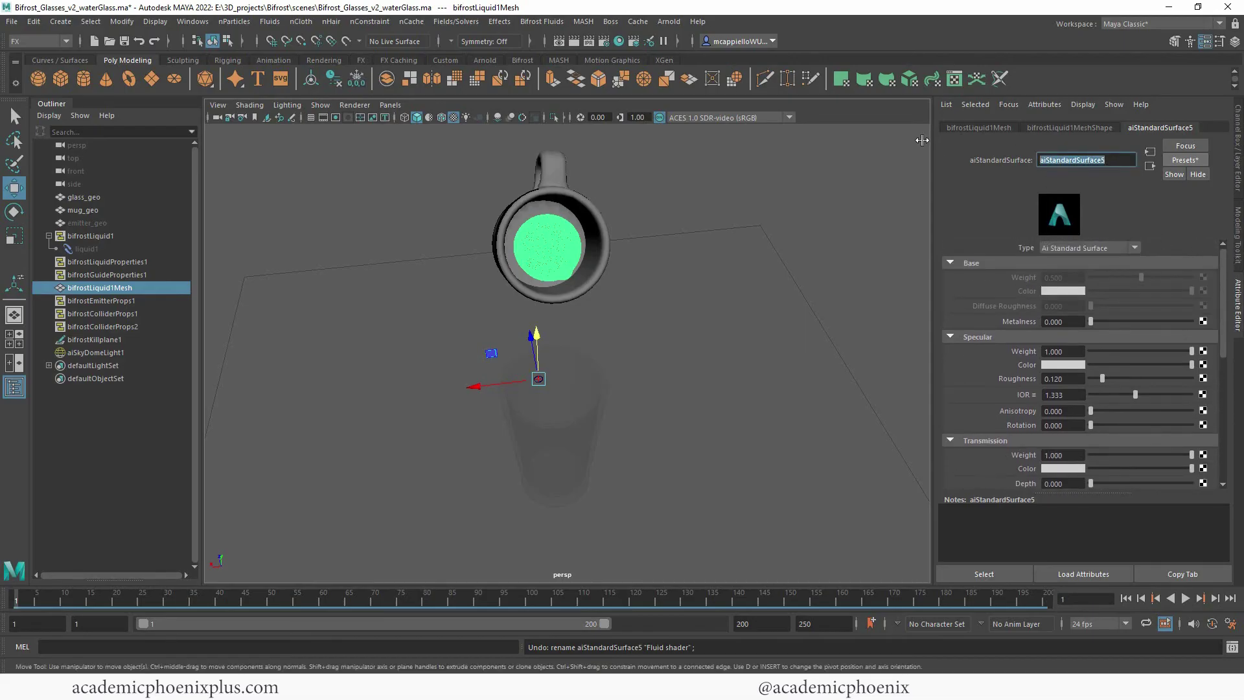
type("fluid_shader")
key("Return")
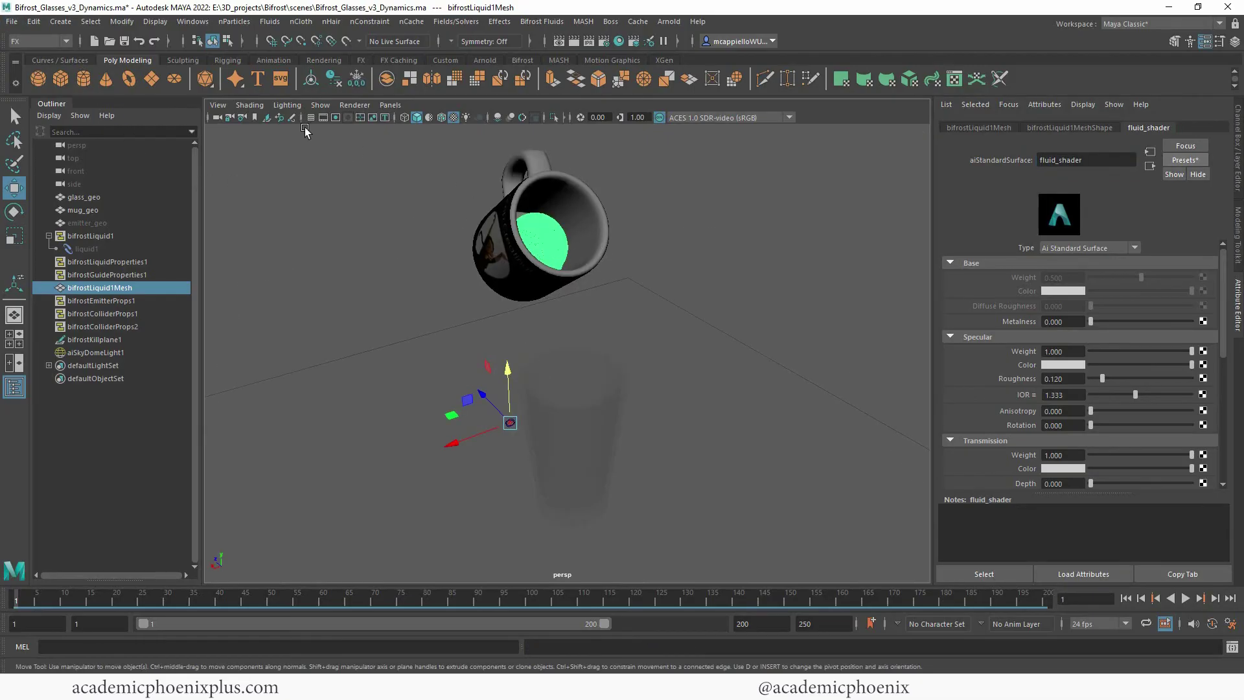
- Show the resolution gate and frame the mug and glass in the perspective view
left_click(335, 117)
left_click_drag(522, 232, 573, 275, "alt")
right_click_drag(573, 274, 580, 277, "alt")
mouse_move(580, 277)
middle_mouse_down("alt")
mouse_move(594, 282)
mouse_move(588, 262)
middle_mouse_up("alt")
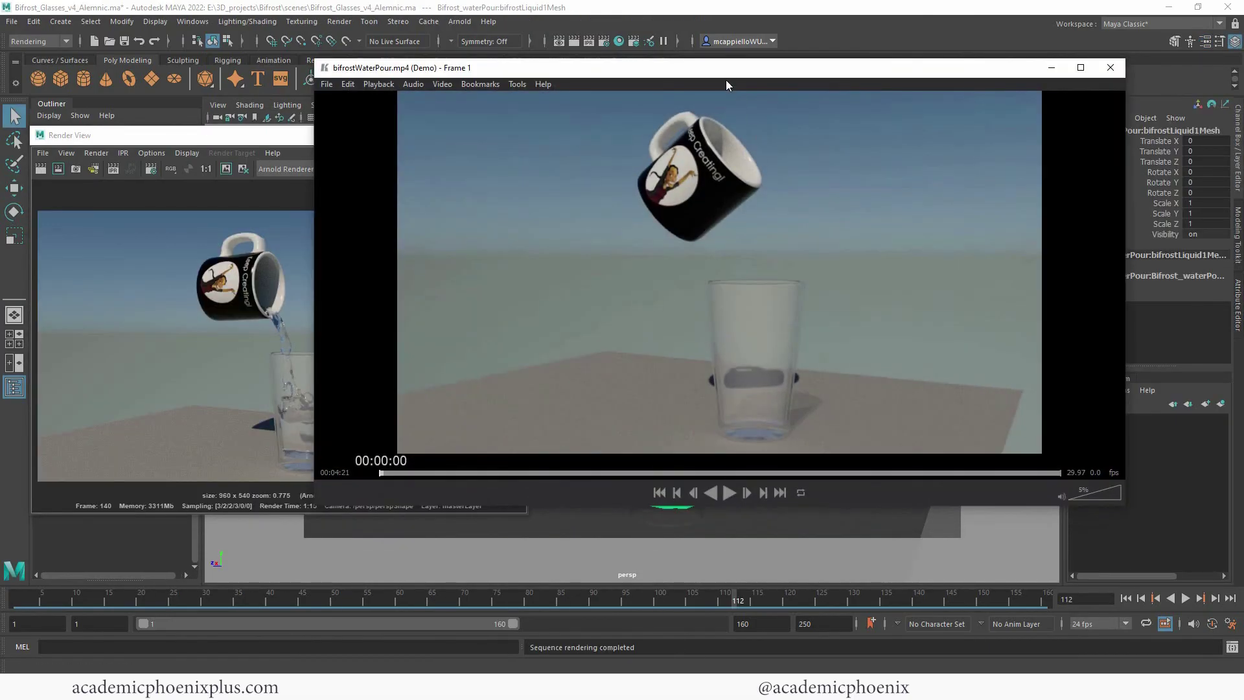
- Play the rendered video bifrostWaterPour.mp4 and step back to review the liquid pouring into the glass
left_click_drag(726, 81, 639, 120)
left_click(642, 532)
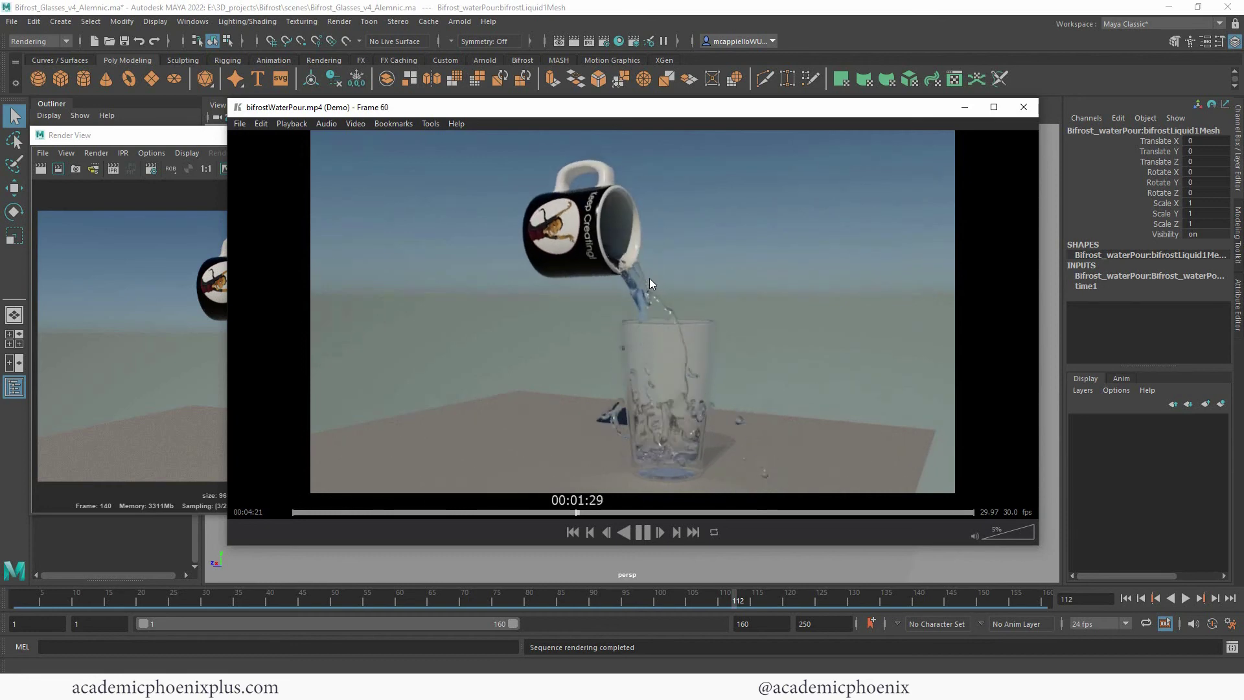
key("Left")
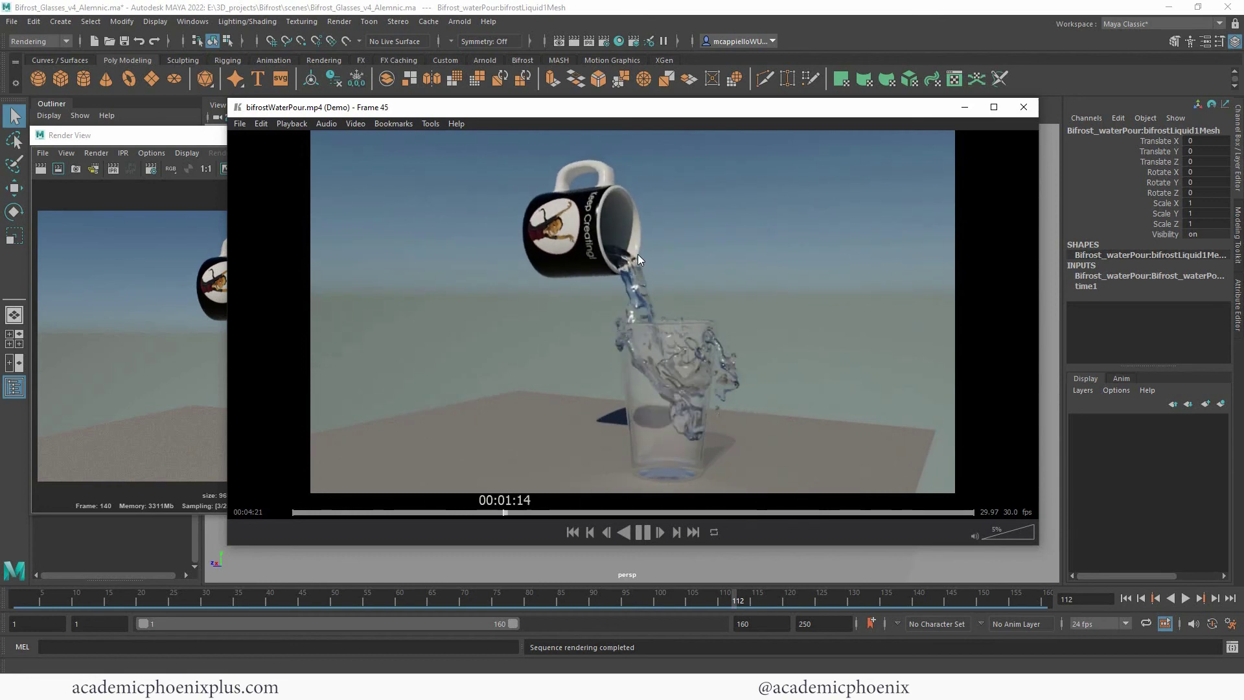